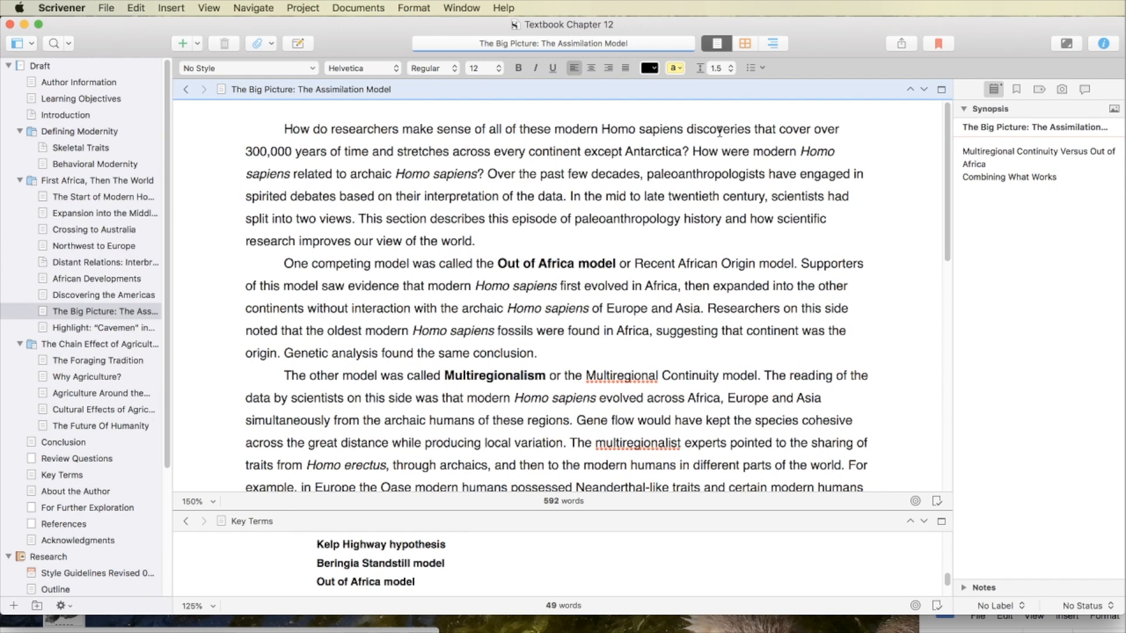
Step: Italicize "Homo sapiens" in the opening sentence of The Big Picture: The Assimilation Model
{"action": "left_click_drag", "start_coordinate": [601, 129], "coordinate": [680, 130]}
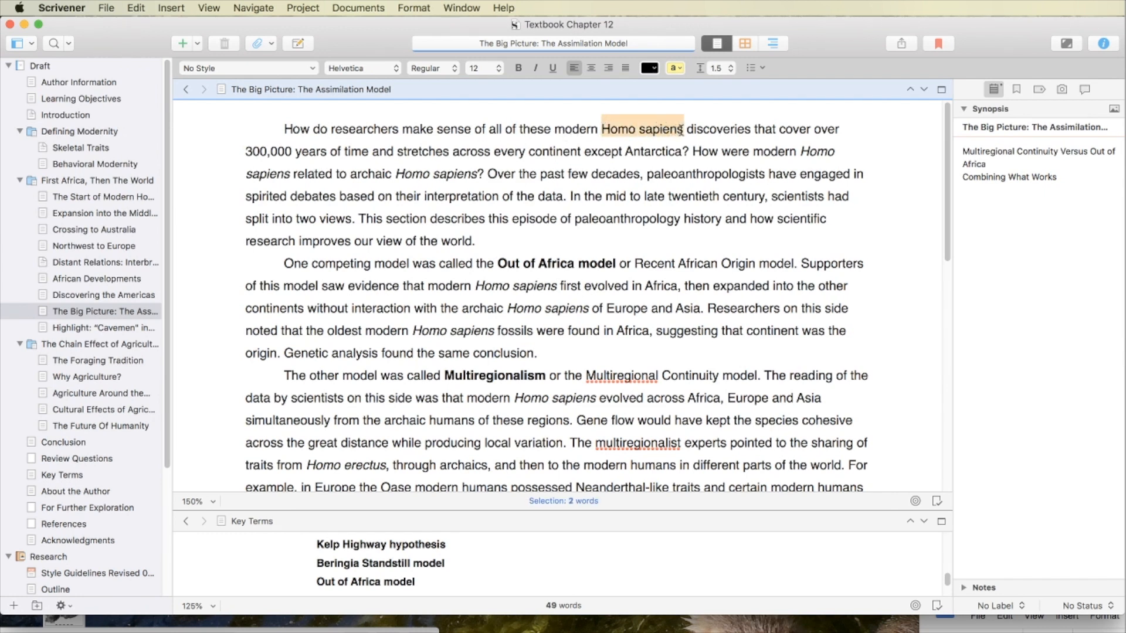
{"action": "key", "text": "super+i"}
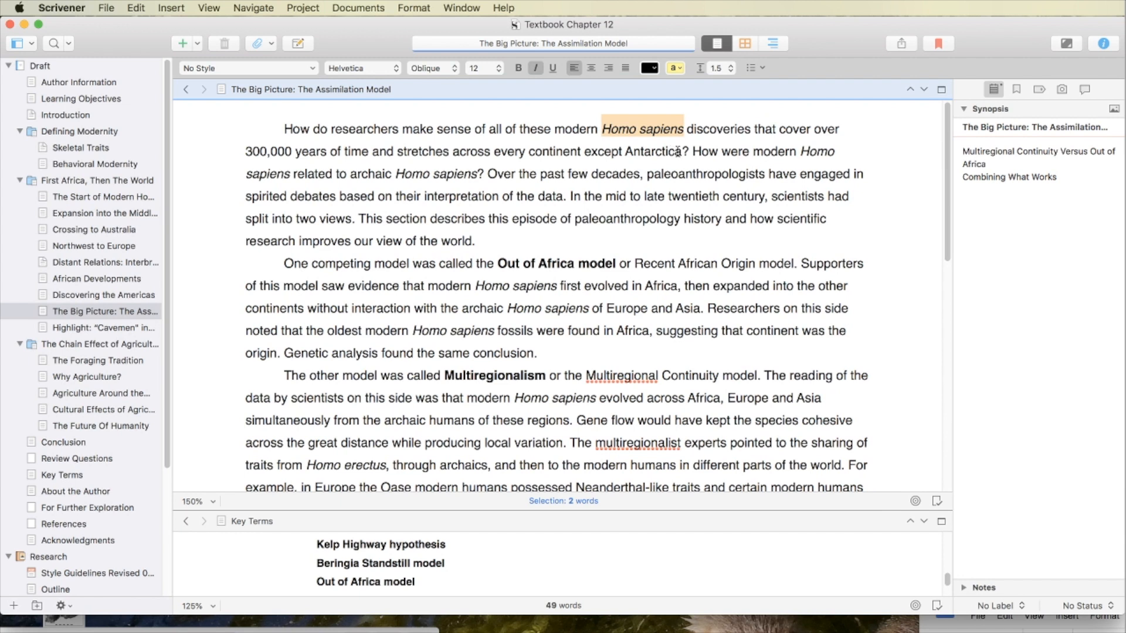
{"action": "left_click", "coordinate": [678, 152]}
Step: Proofread the opening paragraph and the Out of Africa model terms that begin the second paragraph
{"action": "left_click_drag", "start_coordinate": [677, 152], "coordinate": [498, 156]}
{"action": "left_click", "coordinate": [727, 155]}
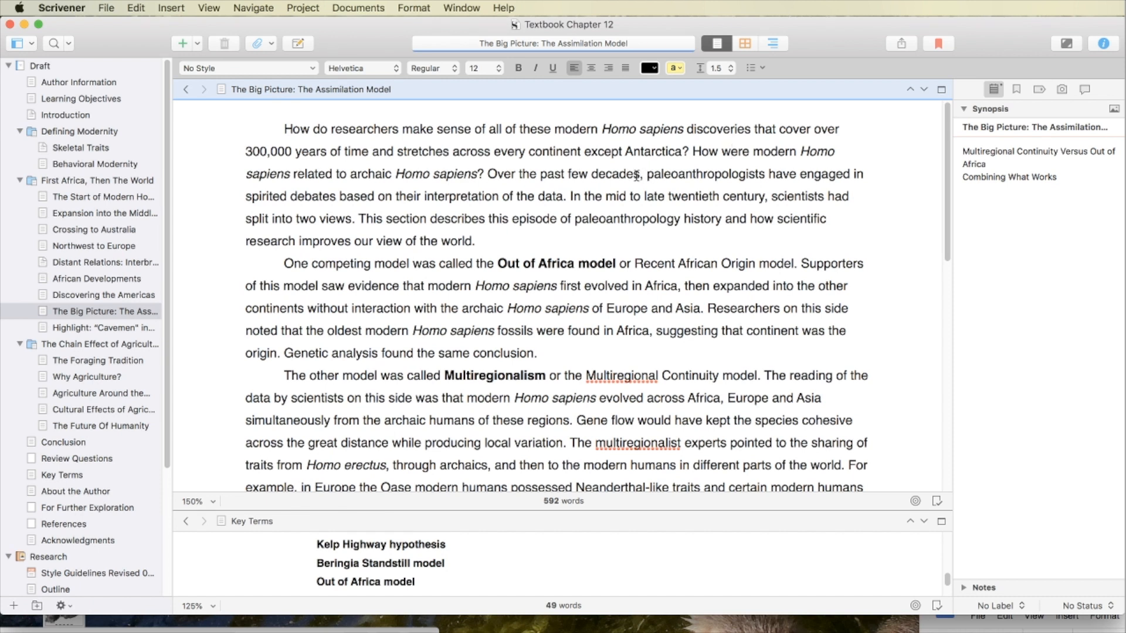
{"action": "left_click_drag", "start_coordinate": [339, 197], "coordinate": [244, 197]}
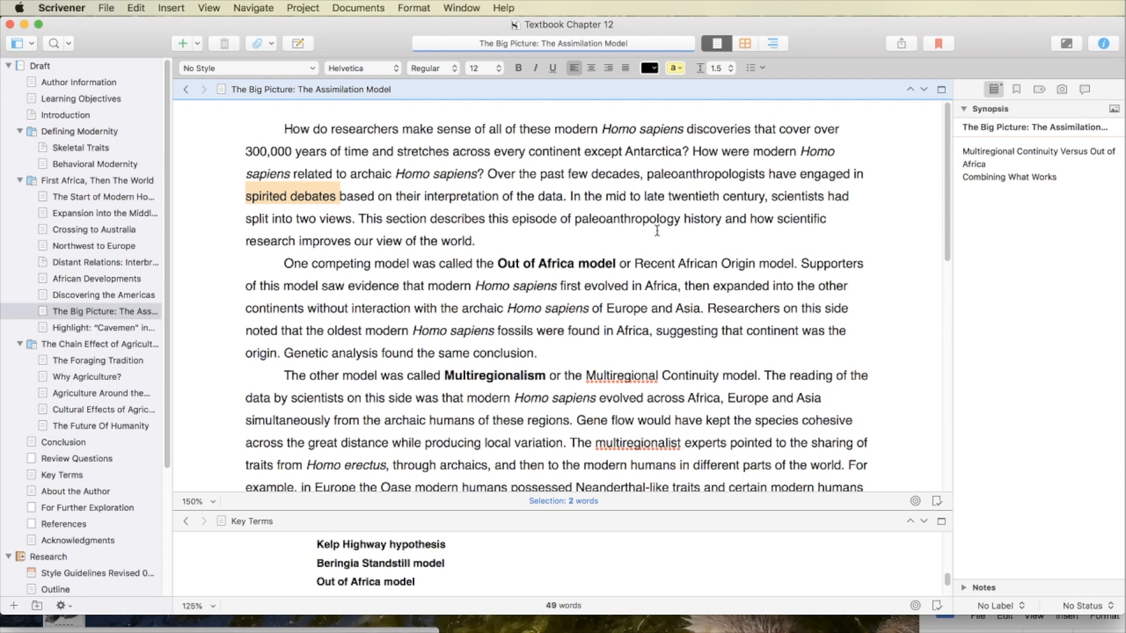
{"action": "left_click_drag", "start_coordinate": [474, 241], "coordinate": [683, 221]}
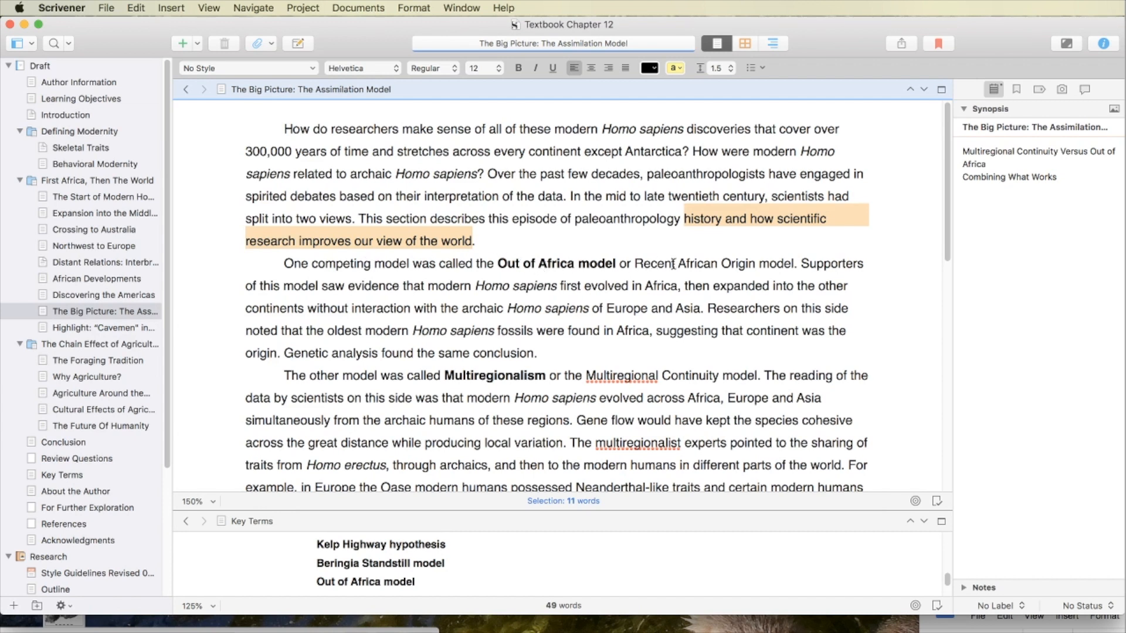
{"action": "left_click_drag", "start_coordinate": [499, 258], "coordinate": [616, 258]}
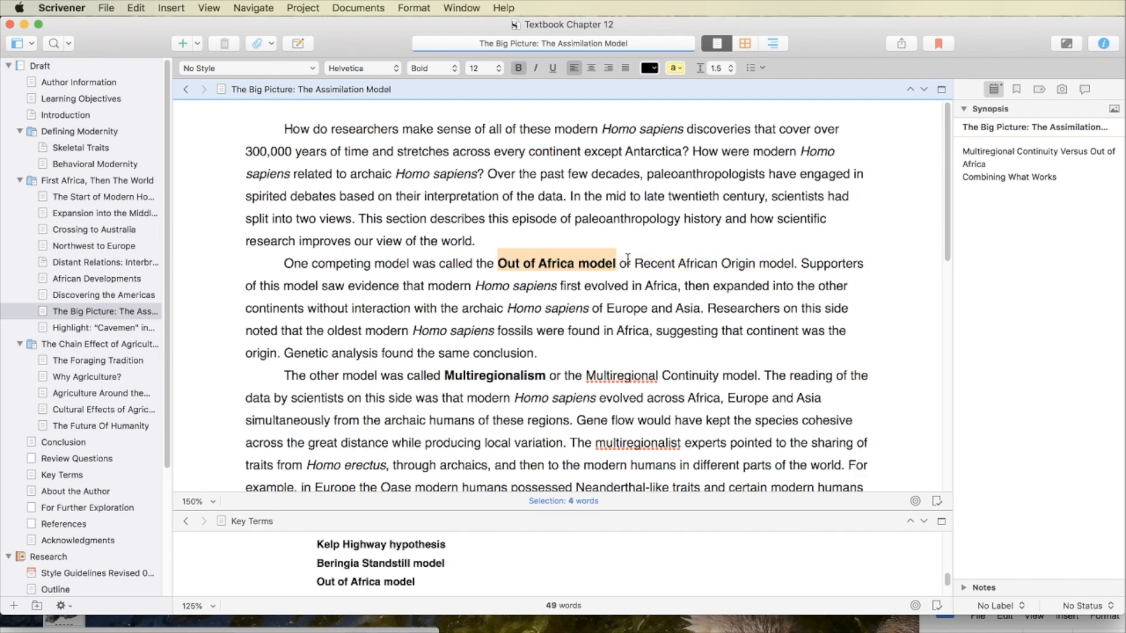
{"action": "left_click_drag", "start_coordinate": [634, 263], "coordinate": [795, 265]}
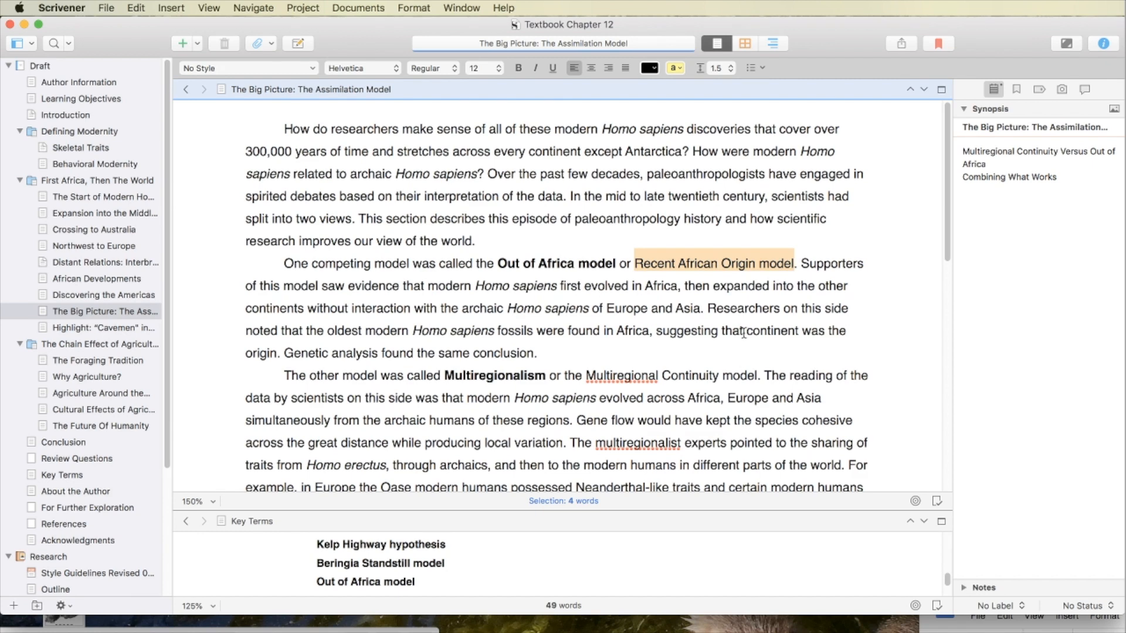
Step: Add "as supporting their model" to the end of the sentence about multiregionalist experts and the sharing of traits
{"action": "scroll", "coordinate": [719, 334], "scroll_direction": "down", "scroll_amount": 1}
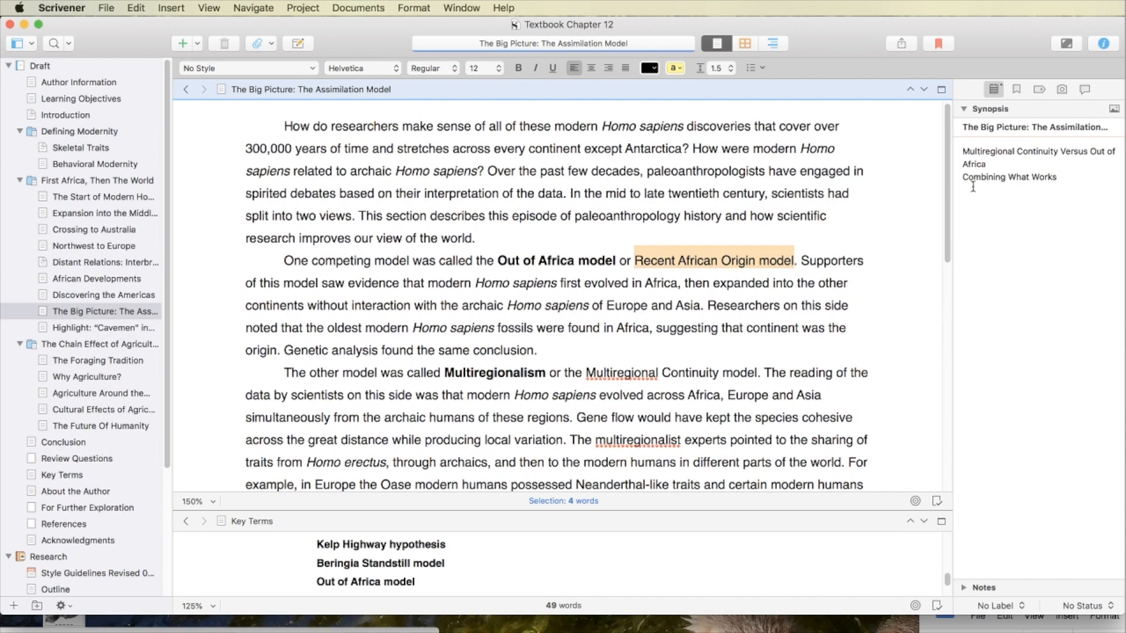
{"action": "left_click_drag", "start_coordinate": [947, 182], "coordinate": [942, 256]}
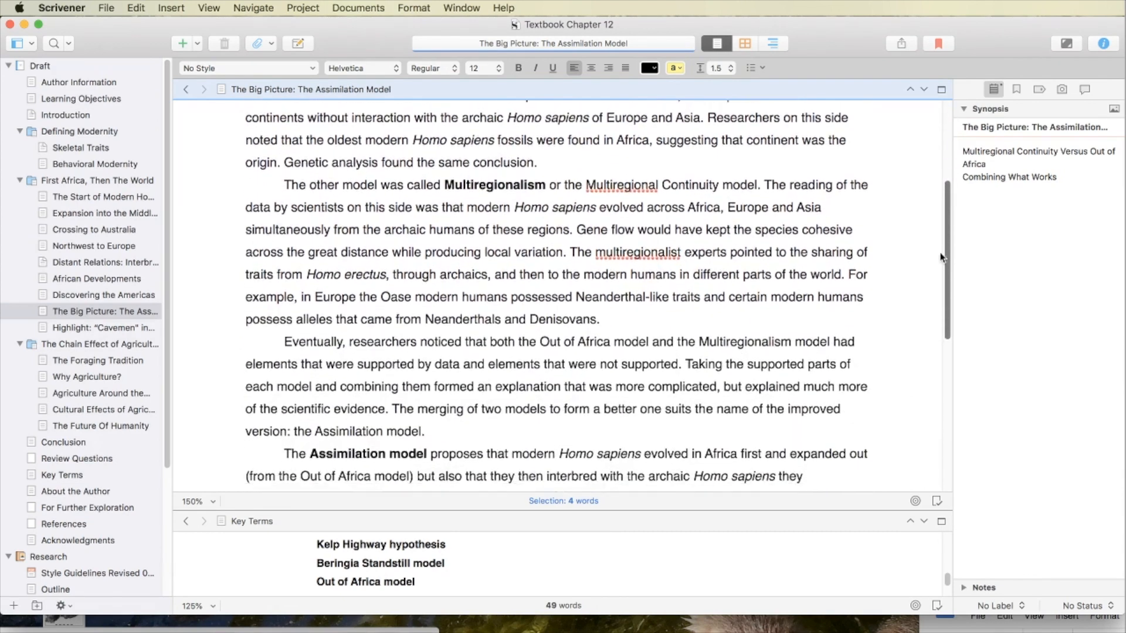
{"action": "scroll", "coordinate": [942, 256], "scroll_direction": "down", "scroll_amount": 1}
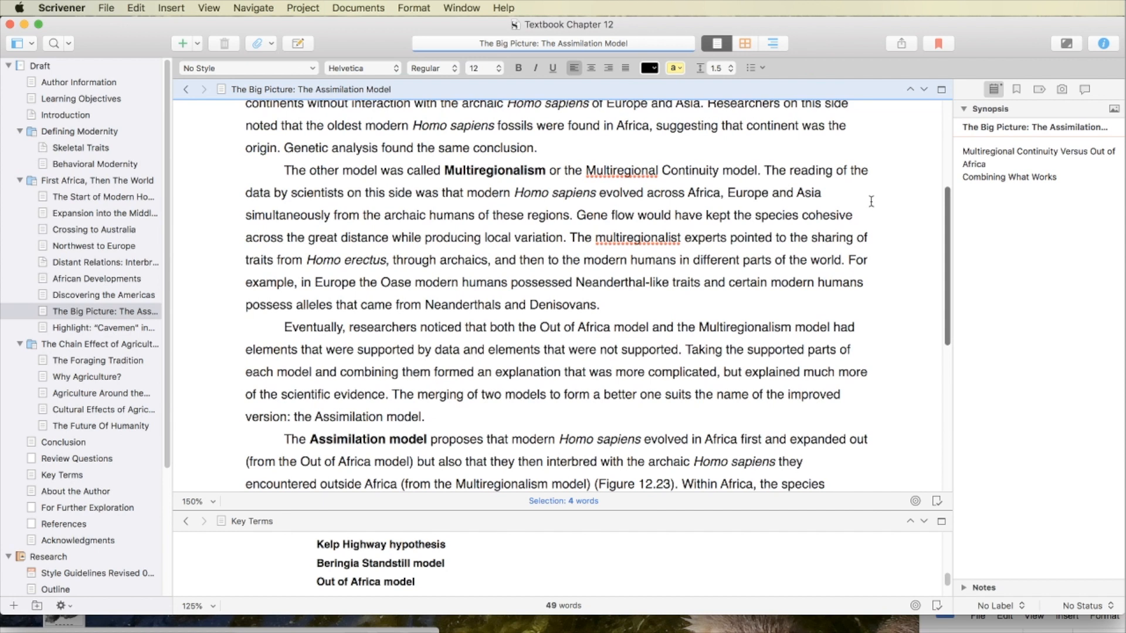
{"action": "left_click", "coordinate": [840, 261]}
{"action": "type", "text": "a"}
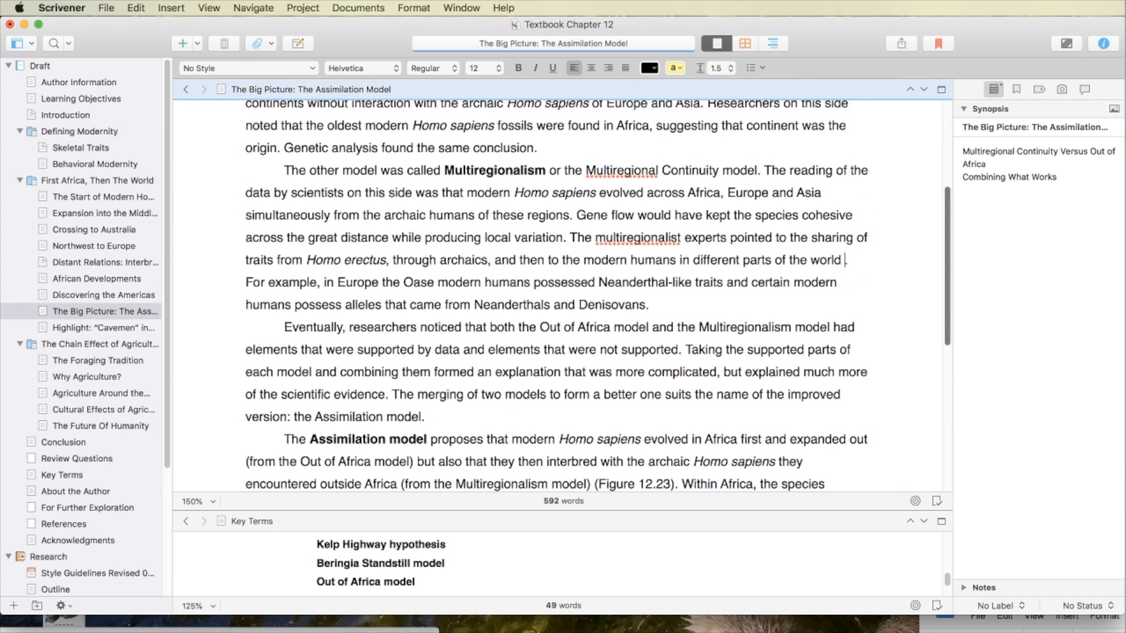
{"action": "type", "text": "s s"}
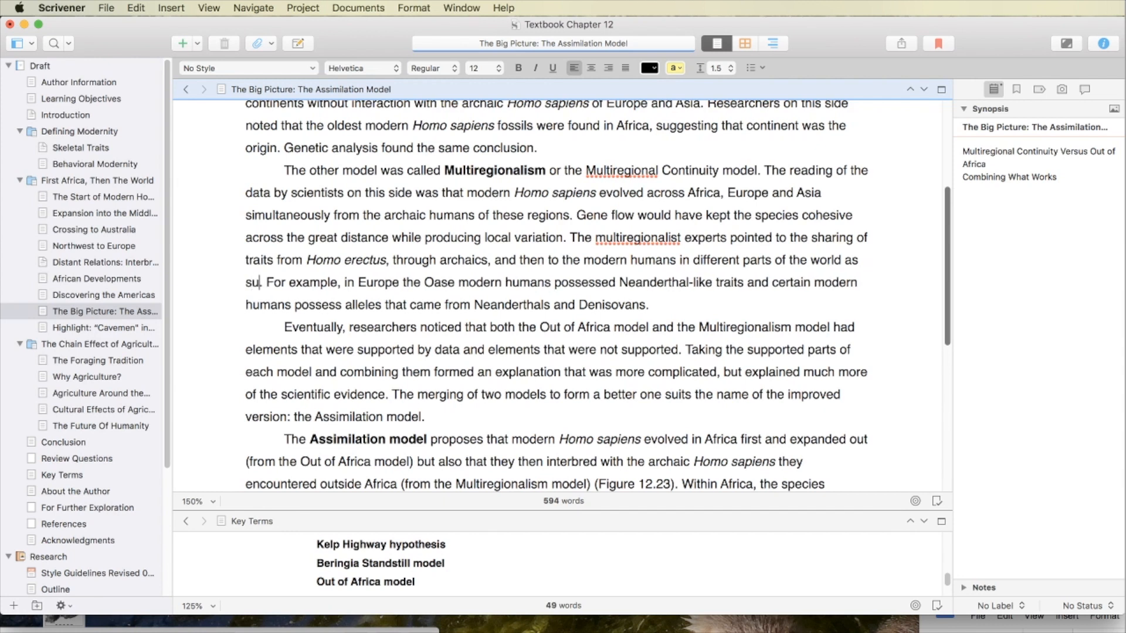
{"action": "type", "text": "upporting their model."}
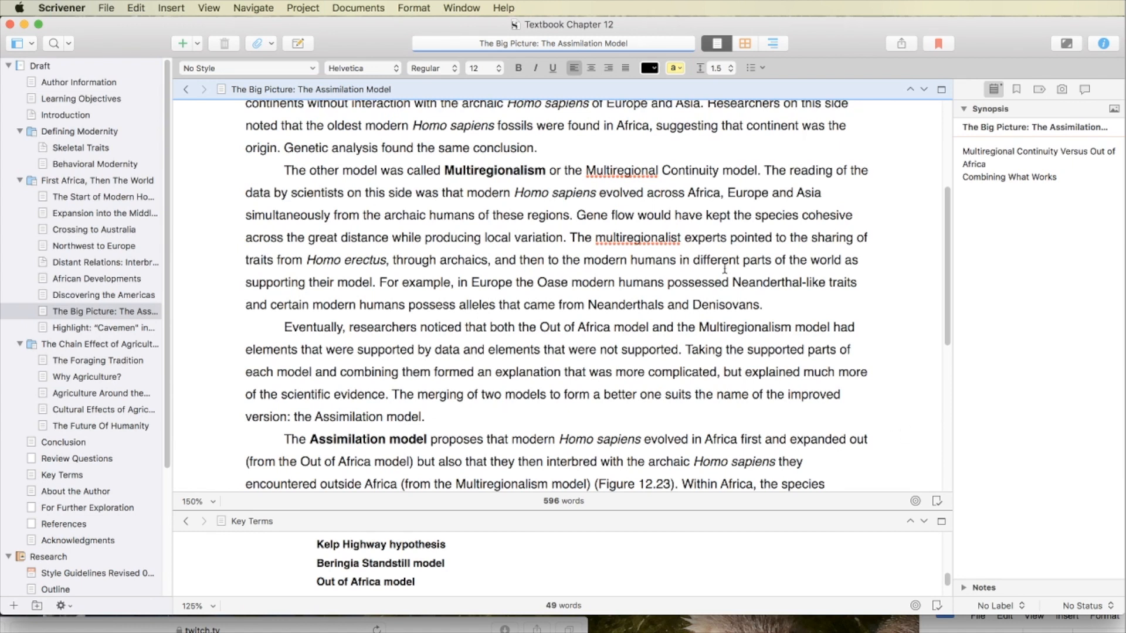
{"action": "key", "text": "super+h"}
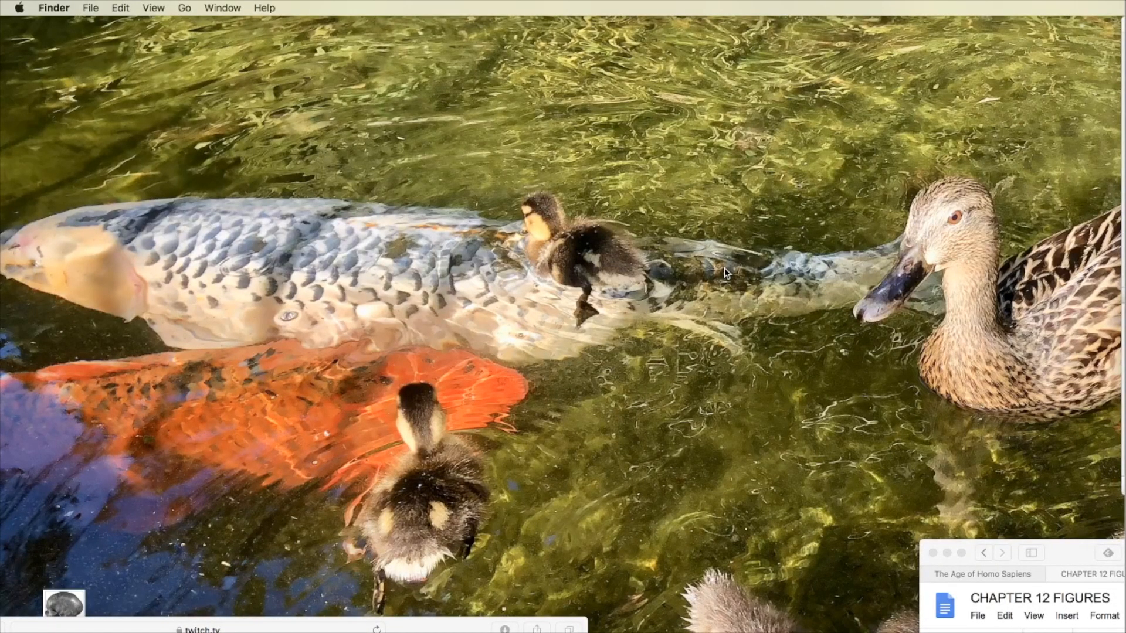
{"action": "key", "text": "super+space"}
{"action": "type", "text": "scrivener"}
{"action": "key", "text": "Return"}
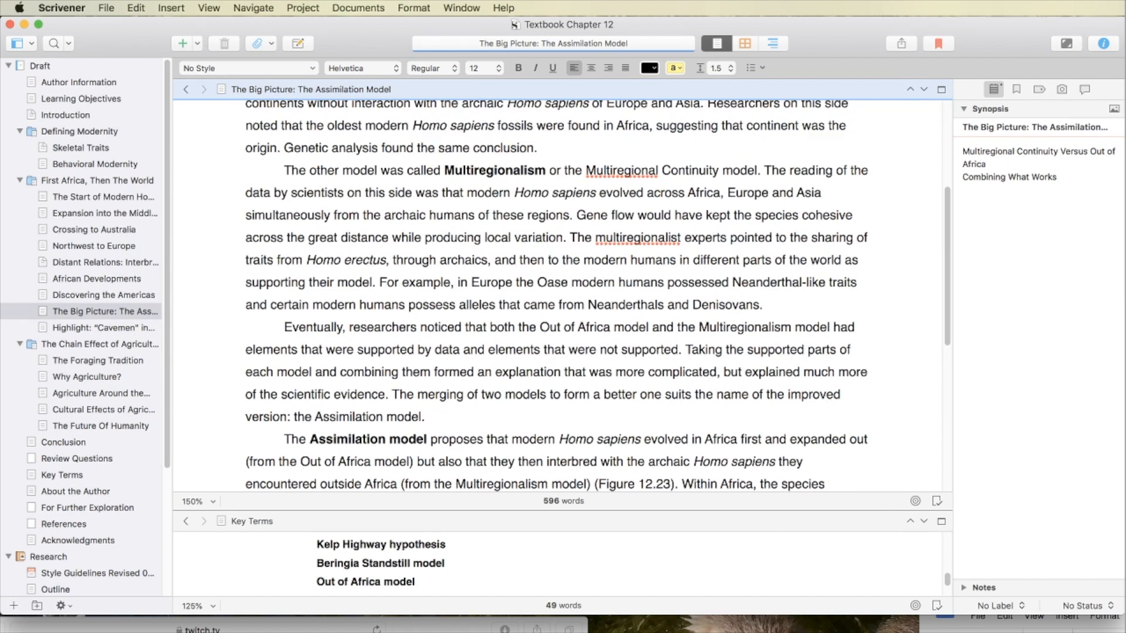
{"action": "key", "text": "super+Tab"}
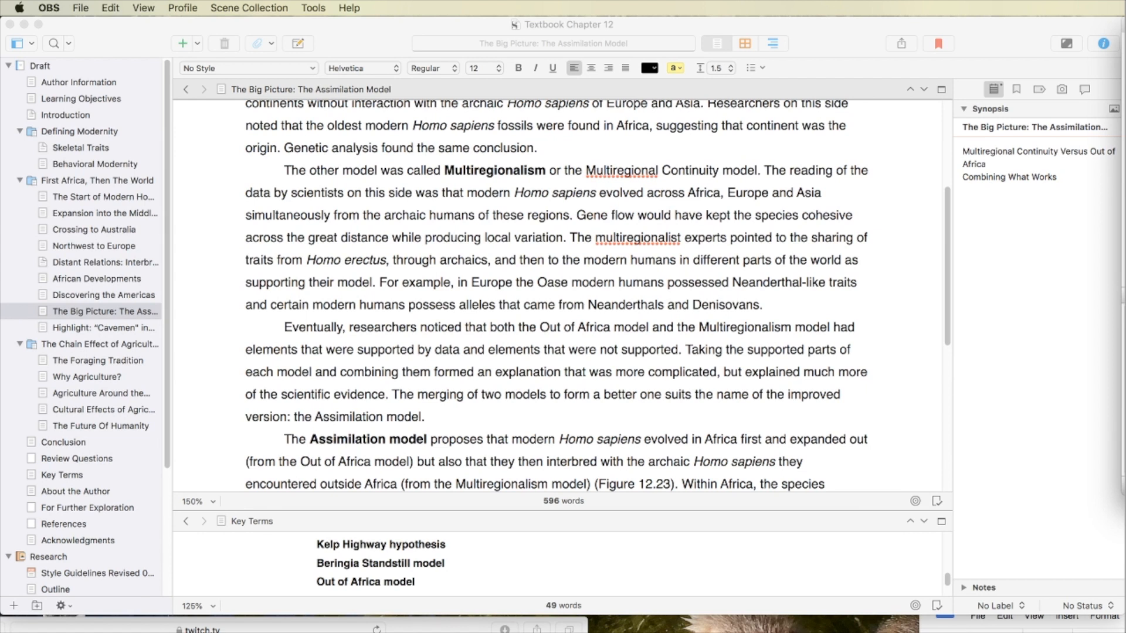
{"action": "left_click", "coordinate": [834, 395]}
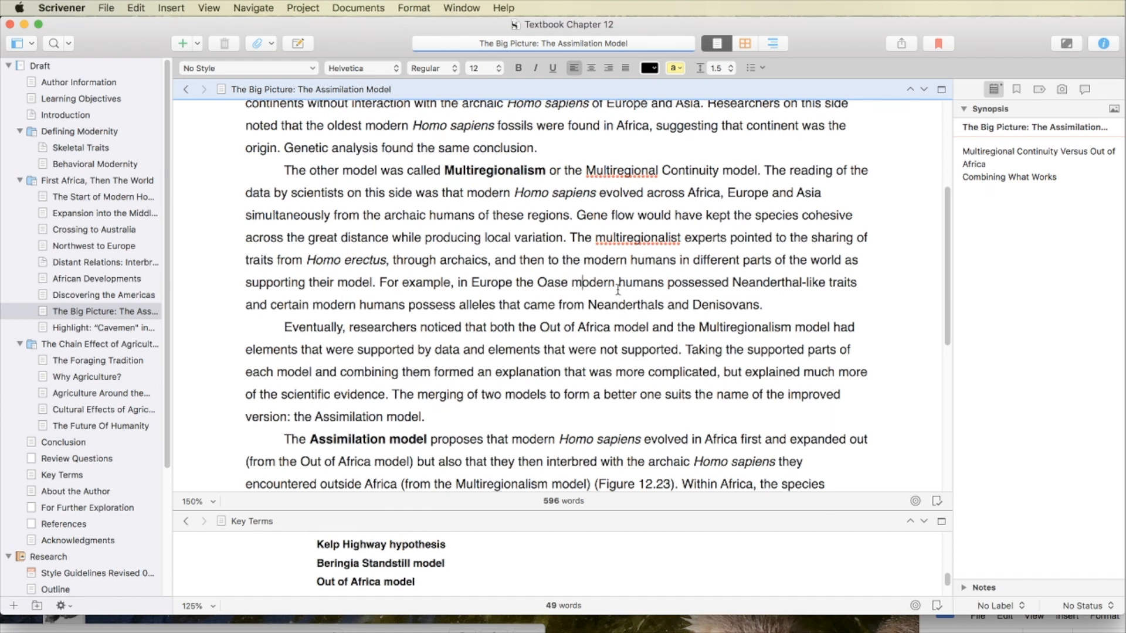
Step: Reread the paragraphs on Out of Africa, Multiregionalism and the merging of both models for wording problems
{"action": "left_click", "coordinate": [579, 285]}
{"action": "scroll", "coordinate": [285, 216], "scroll_direction": "up", "scroll_amount": 3}
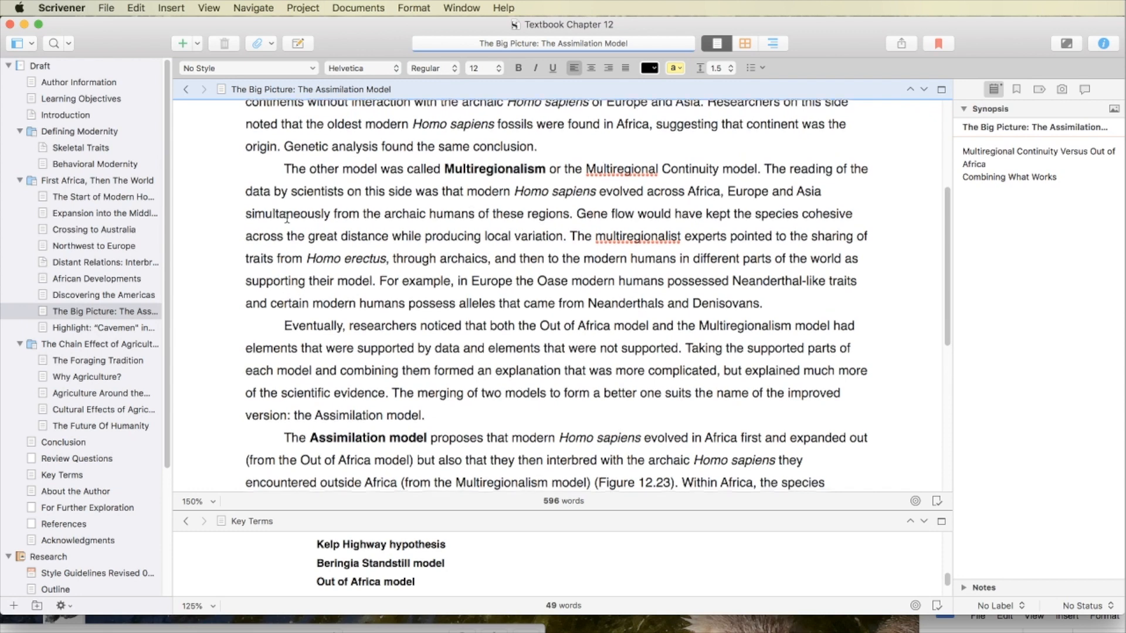
{"action": "scroll", "coordinate": [286, 218], "scroll_direction": "up", "scroll_amount": 3}
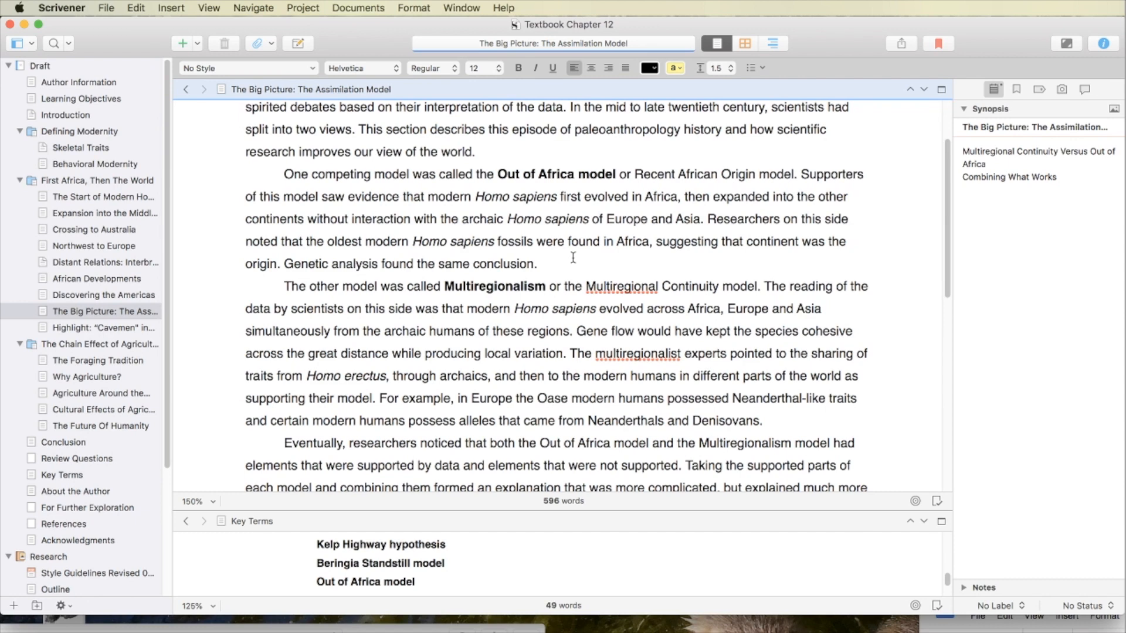
{"action": "scroll", "coordinate": [574, 258], "scroll_direction": "down", "scroll_amount": 3}
{"action": "scroll", "coordinate": [575, 258], "scroll_direction": "down", "scroll_amount": 7}
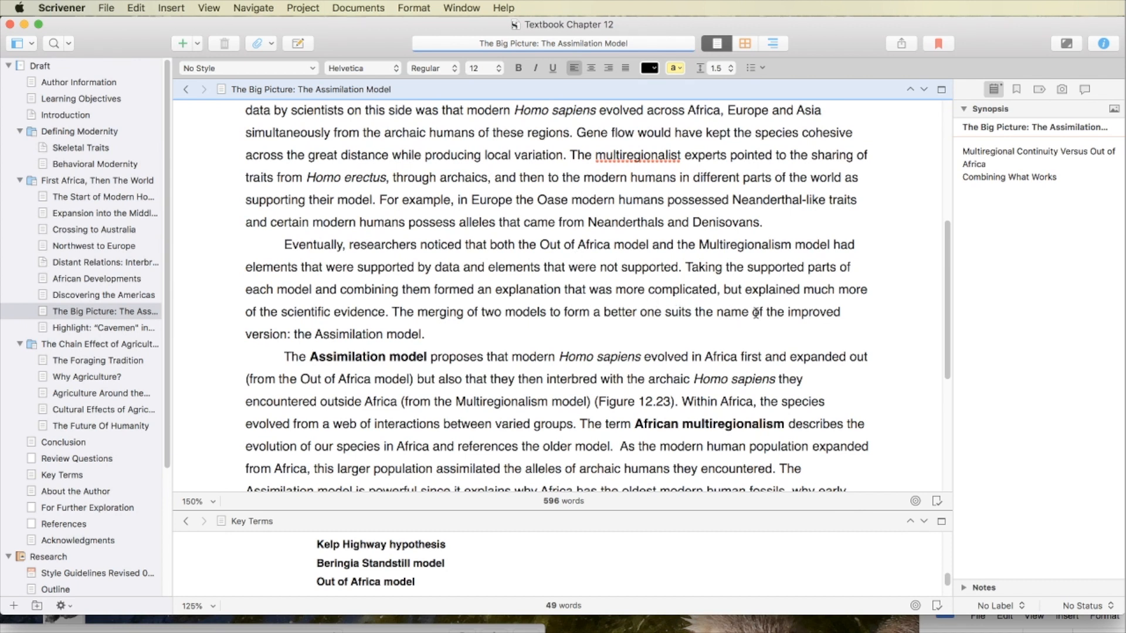
{"action": "scroll", "coordinate": [788, 311], "scroll_direction": "down", "scroll_amount": 1}
{"action": "scroll", "coordinate": [786, 305], "scroll_direction": "down", "scroll_amount": 5}
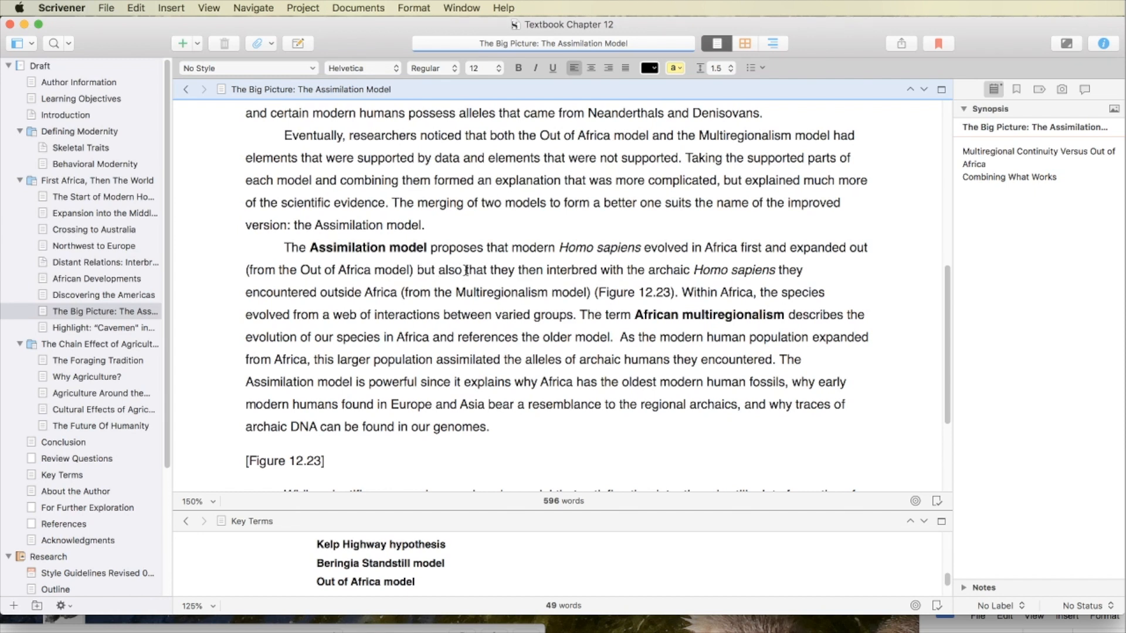
Step: Delete "that they then" before "interbred" in the opening sentence of the Assimilation model paragraph
{"action": "right_click", "coordinate": [416, 268]}
{"action": "left_click", "coordinate": [477, 250]}
{"action": "left_click_drag", "start_coordinate": [417, 270], "coordinate": [596, 269]}
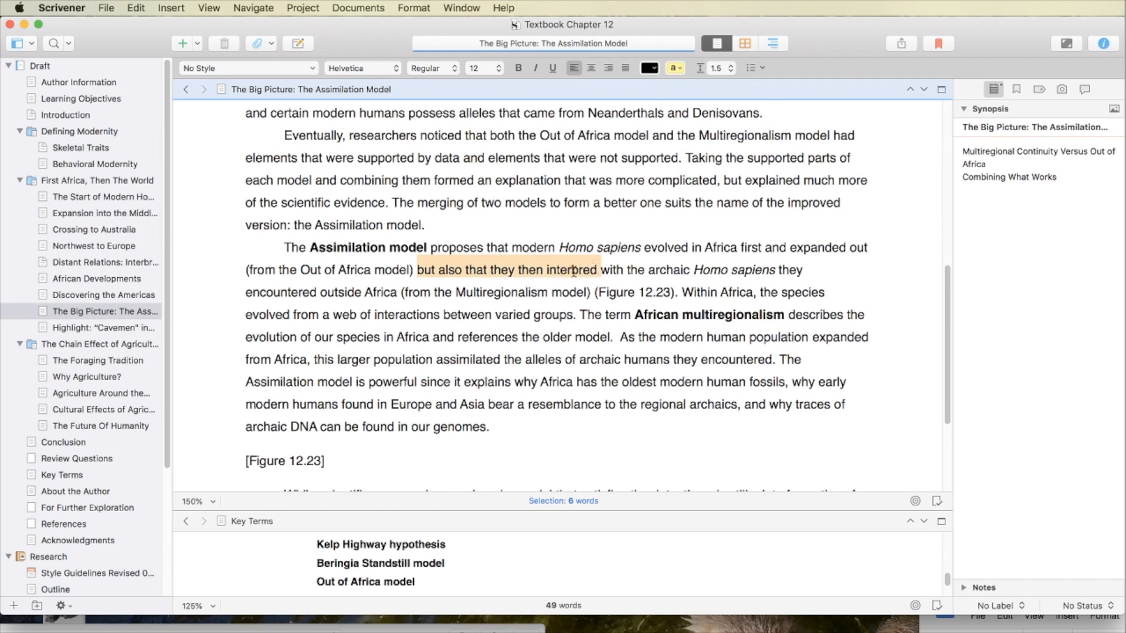
{"action": "left_click", "coordinate": [468, 271]}
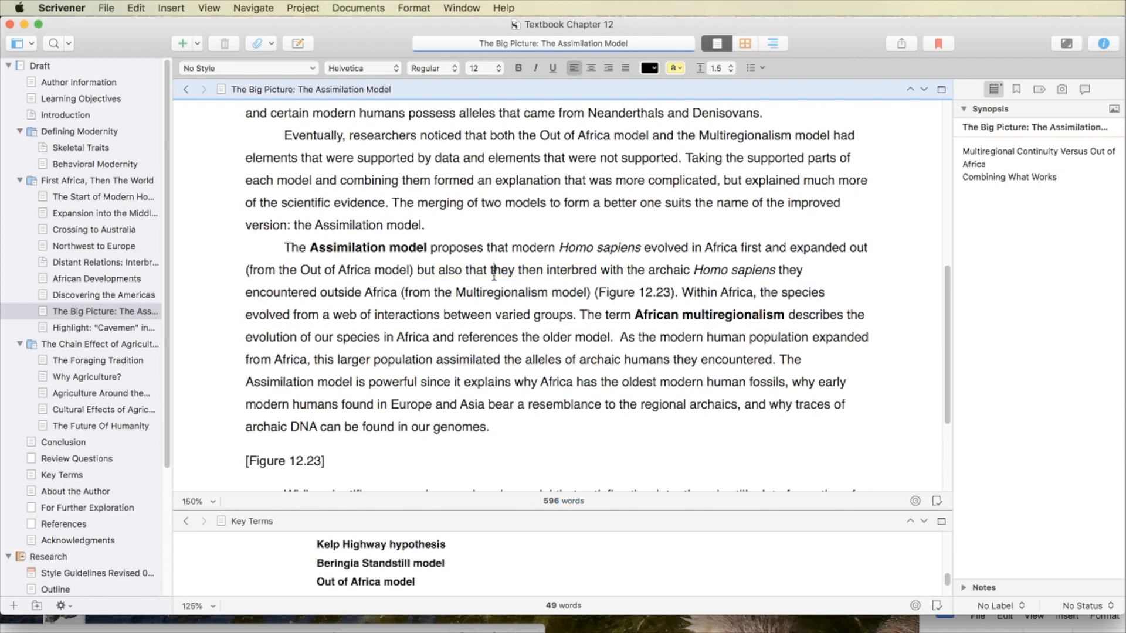
{"action": "left_click_drag", "start_coordinate": [467, 271], "coordinate": [544, 273]}
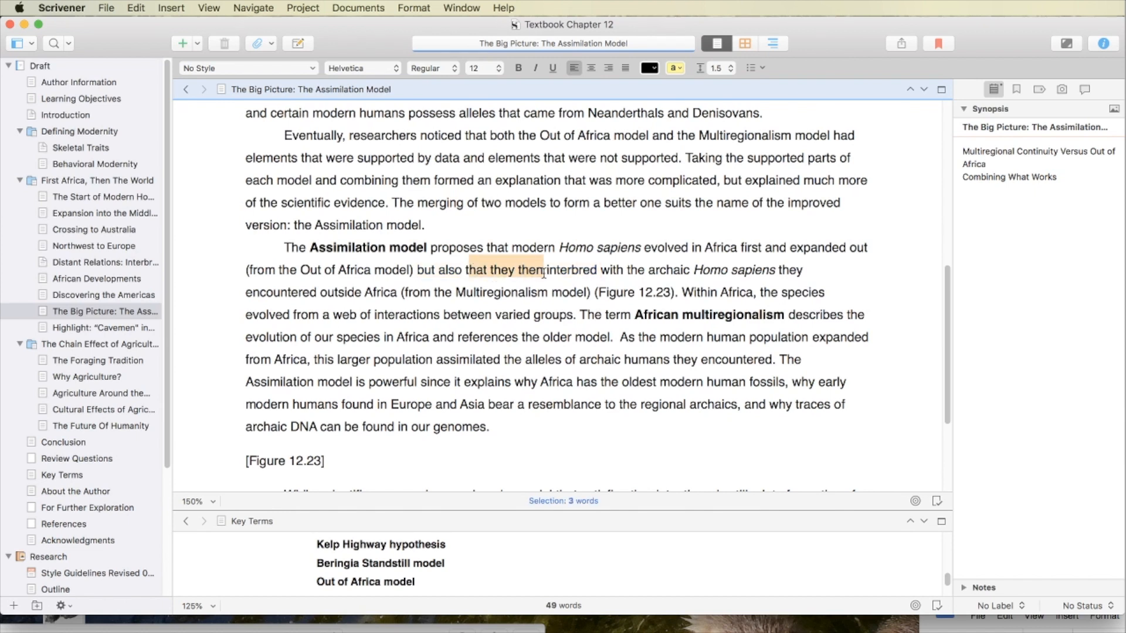
{"action": "key", "text": "BackSpace"}
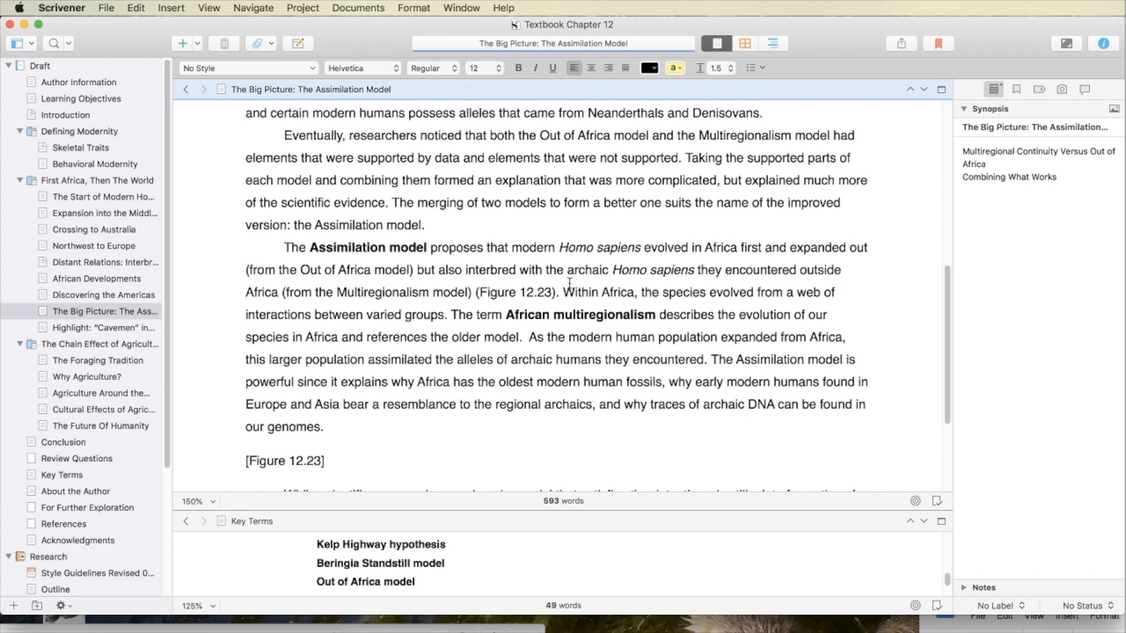
Step: Delete "and references the older model" from the sentence defining African multiregionalism
{"action": "left_click", "coordinate": [339, 339]}
{"action": "left_click_drag", "start_coordinate": [338, 339], "coordinate": [520, 336]}
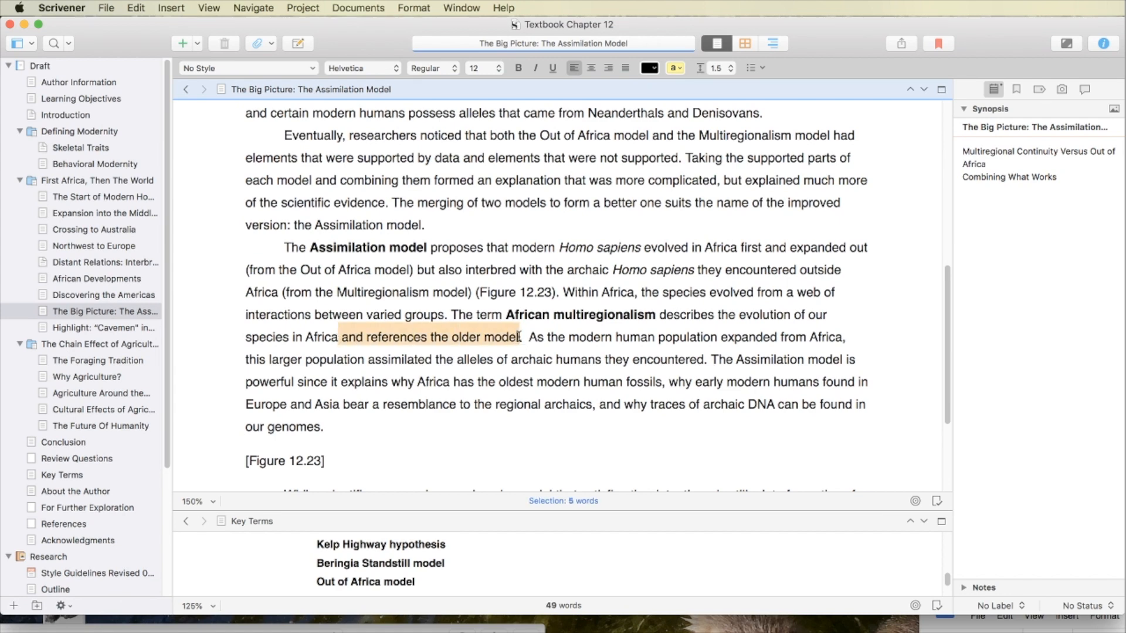
{"action": "key", "text": "BackSpace"}
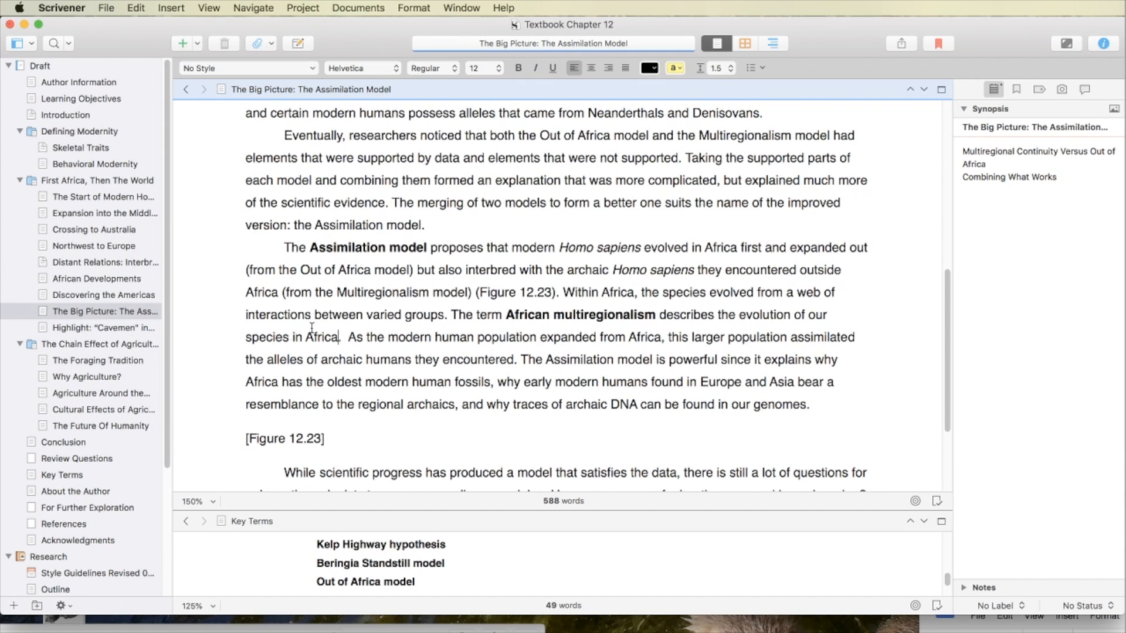
Step: Open the section "The Start of Modern Homo sapiens in Africa" at its "Summary of Early Modern H. sapiens in Africa" passage
{"action": "scroll", "coordinate": [311, 327], "scroll_direction": "down", "scroll_amount": 1}
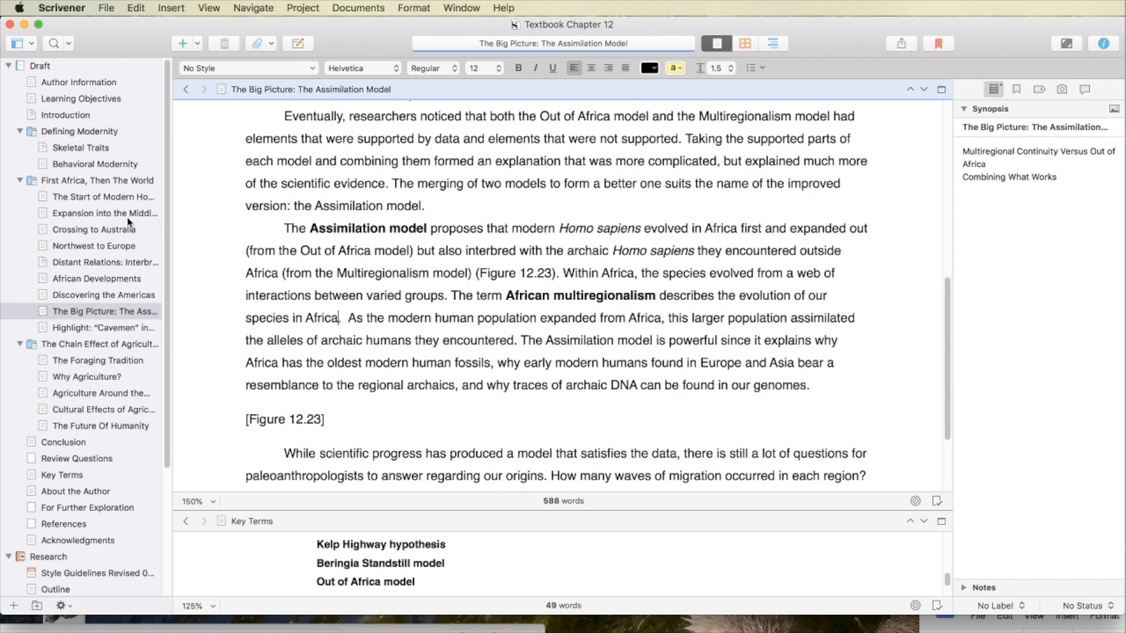
{"action": "left_click", "coordinate": [124, 201]}
{"action": "scroll", "coordinate": [269, 257], "scroll_direction": "down", "scroll_amount": 2}
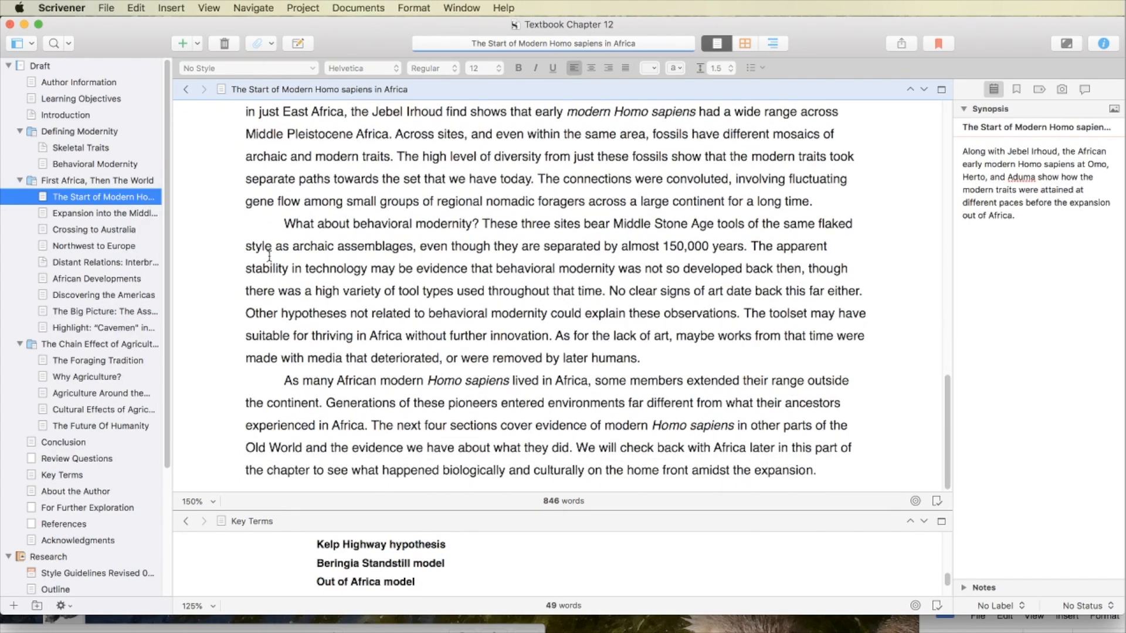
{"action": "scroll", "coordinate": [269, 257], "scroll_direction": "up", "scroll_amount": 10}
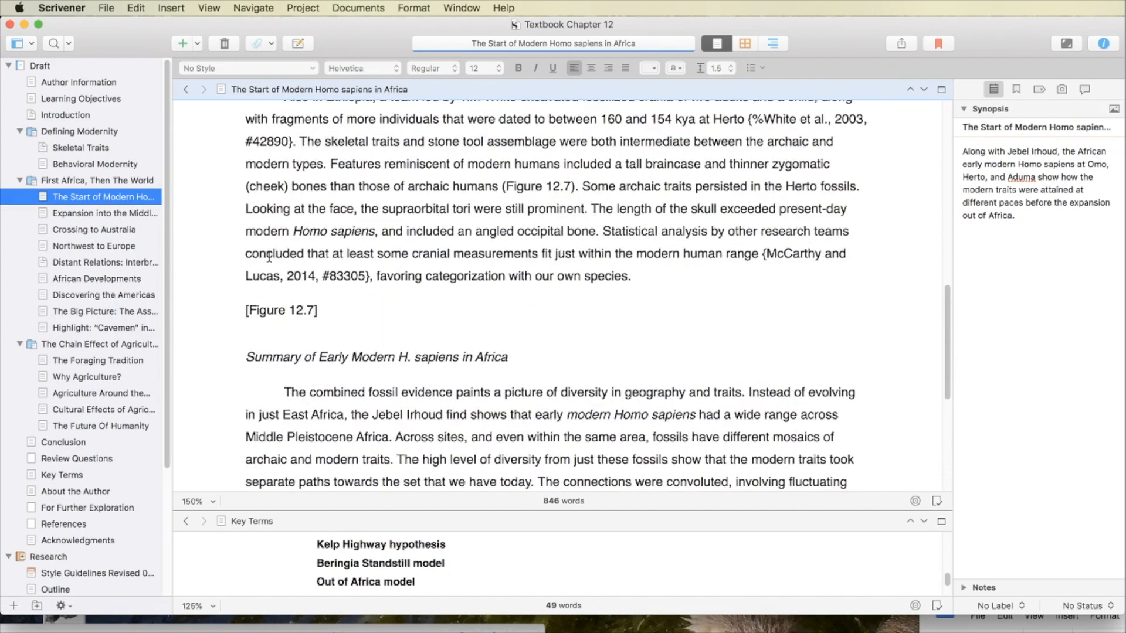
{"action": "left_click_drag", "start_coordinate": [947, 304], "coordinate": [941, 365]}
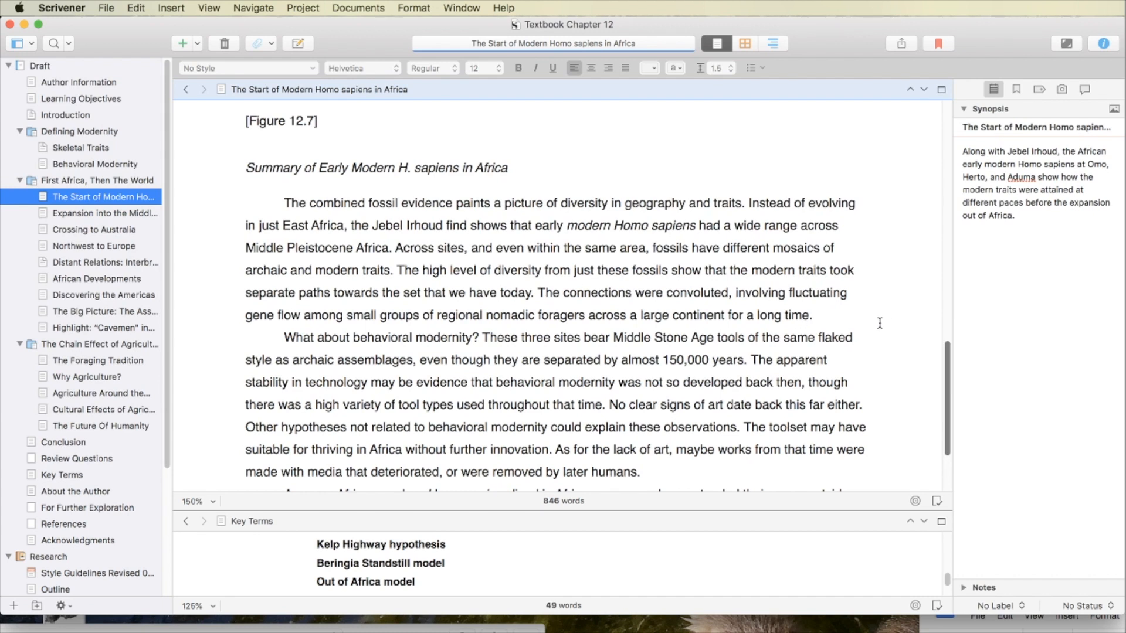
Step: Try ending the summary's first paragraph with "The term African multiregionalism describes the phenomenon that researchers see across these sites."
{"action": "left_click", "coordinate": [839, 312]}
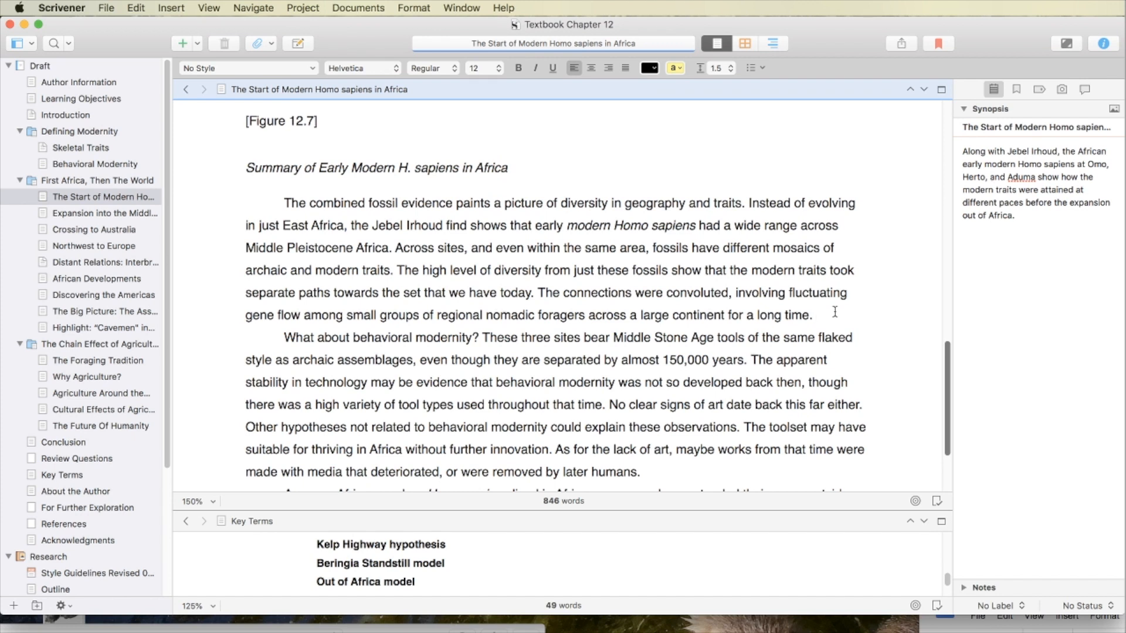
{"action": "type", "text": "The term A"}
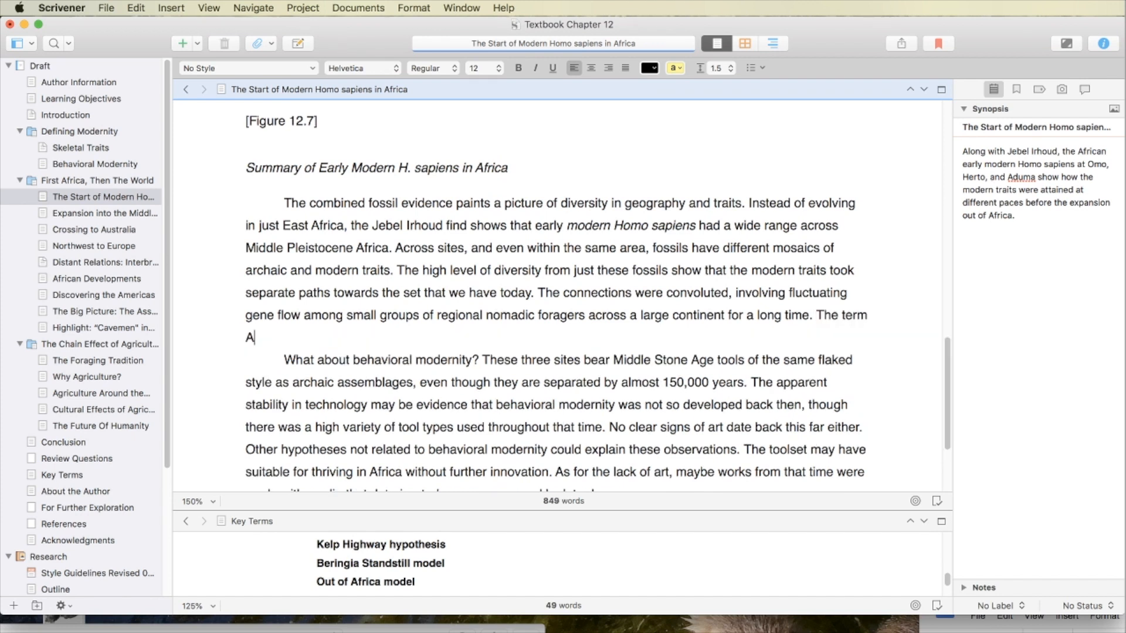
{"action": "type", "text": "frican multiregionalism"}
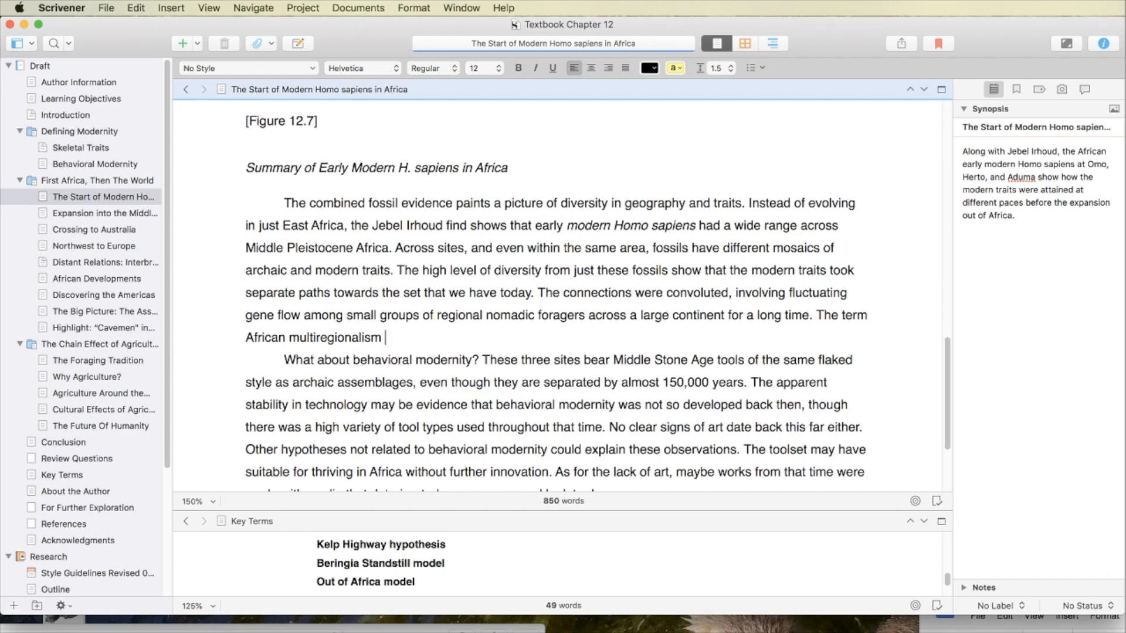
{"action": "type", "text": "describes"}
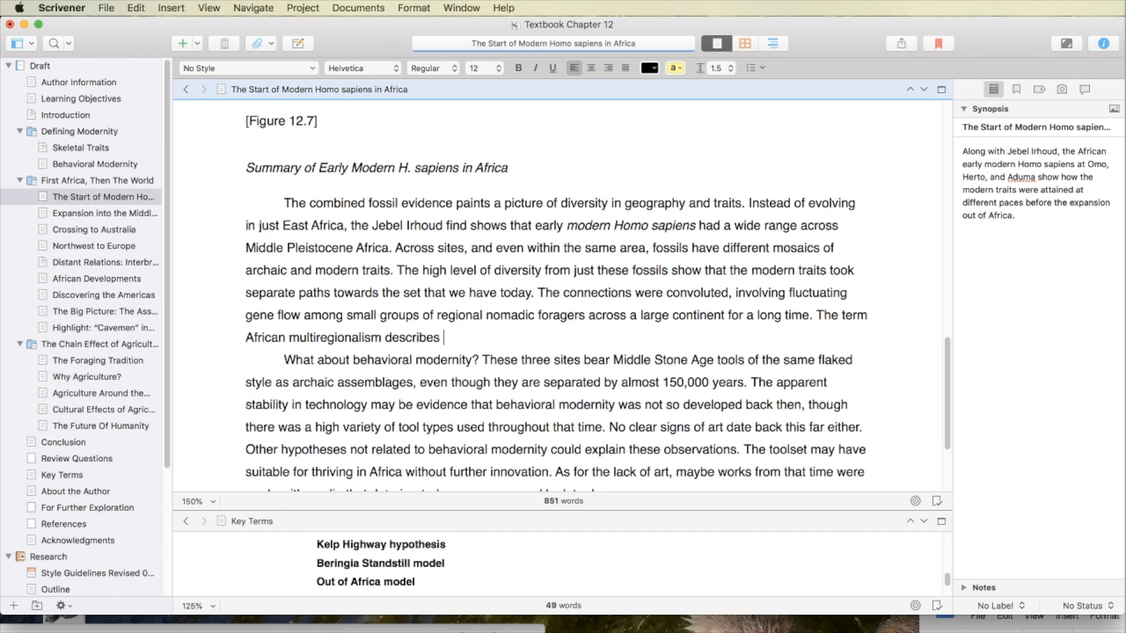
{"action": "type", "text": " the phenomenon"}
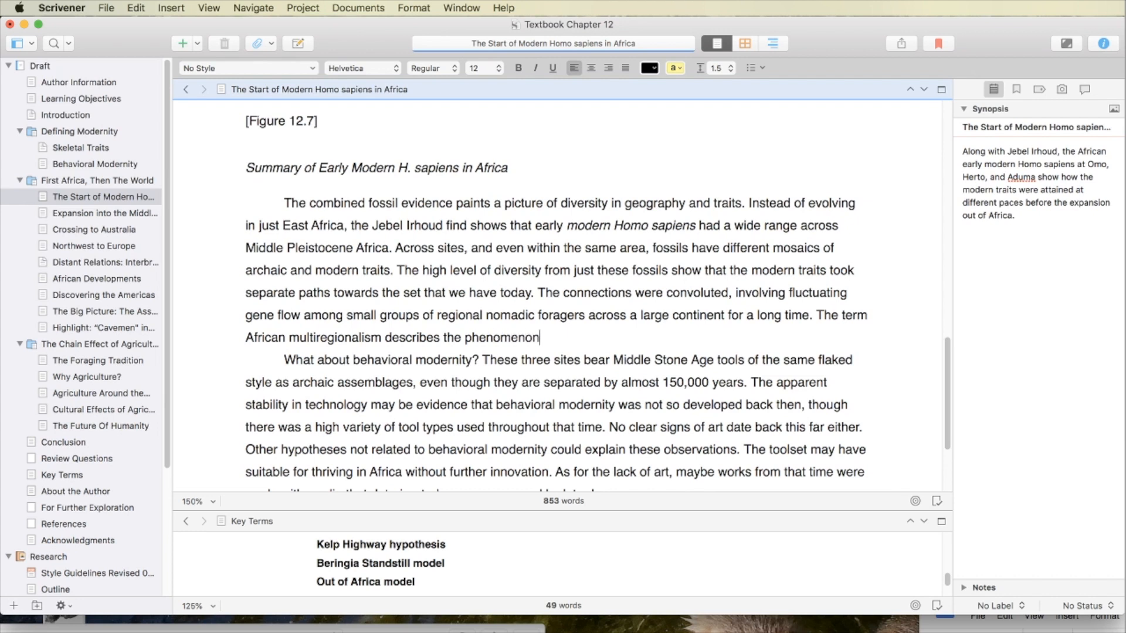
{"action": "type", "text": " that researchers"}
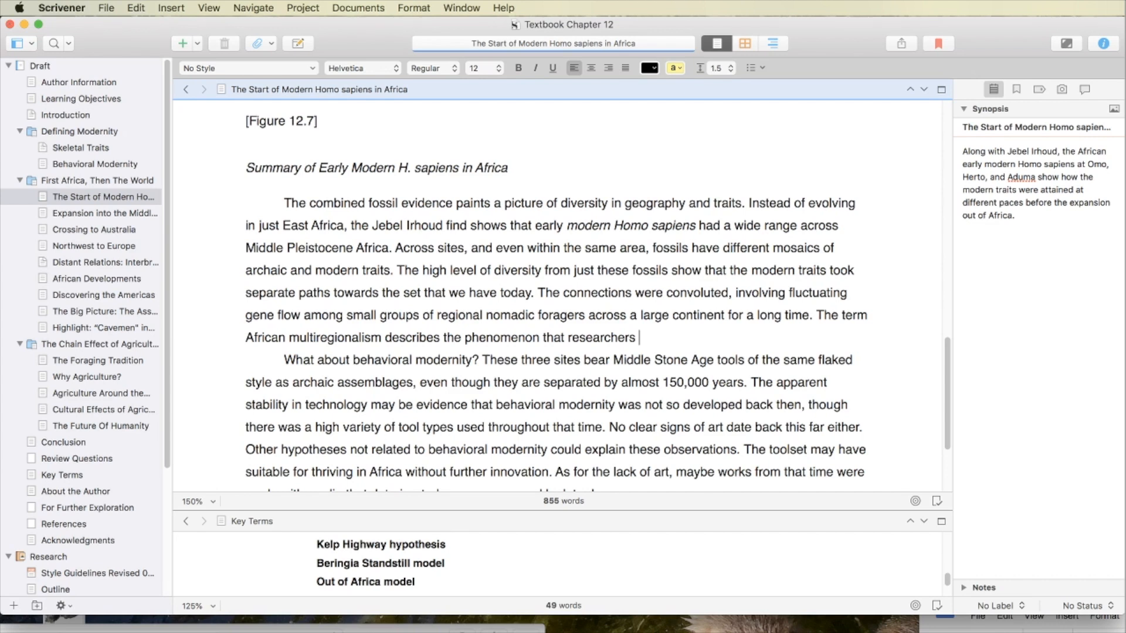
{"action": "type", "text": "see across these sie"}
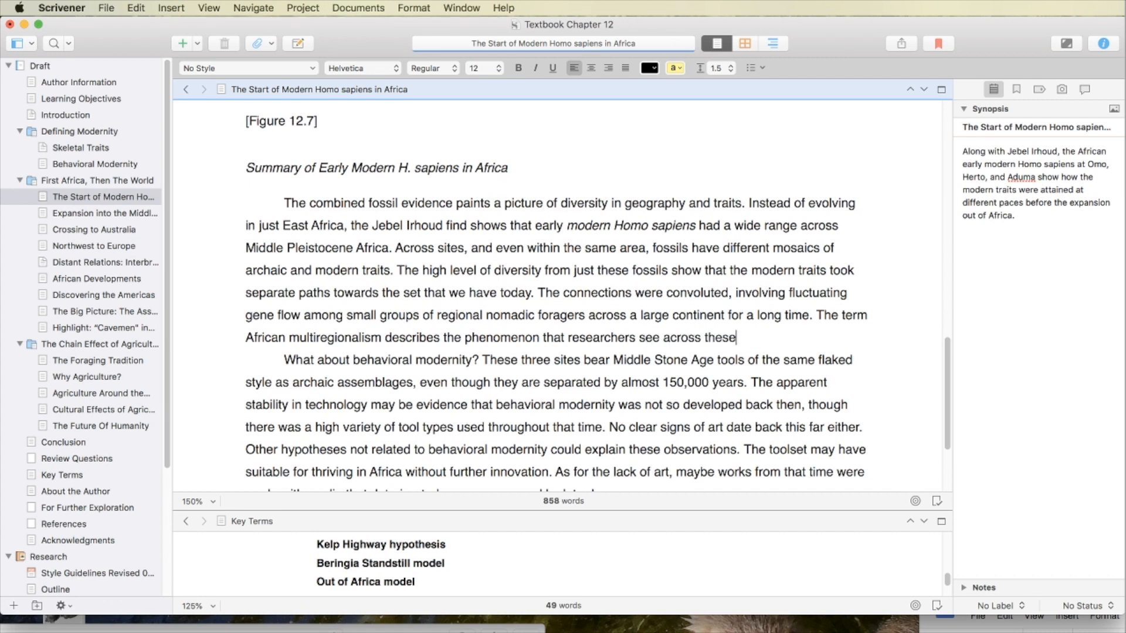
{"action": "key", "text": "BackSpace"}
{"action": "type", "text": "tes."}
{"action": "left_click_drag", "start_coordinate": [799, 339], "coordinate": [814, 319]}
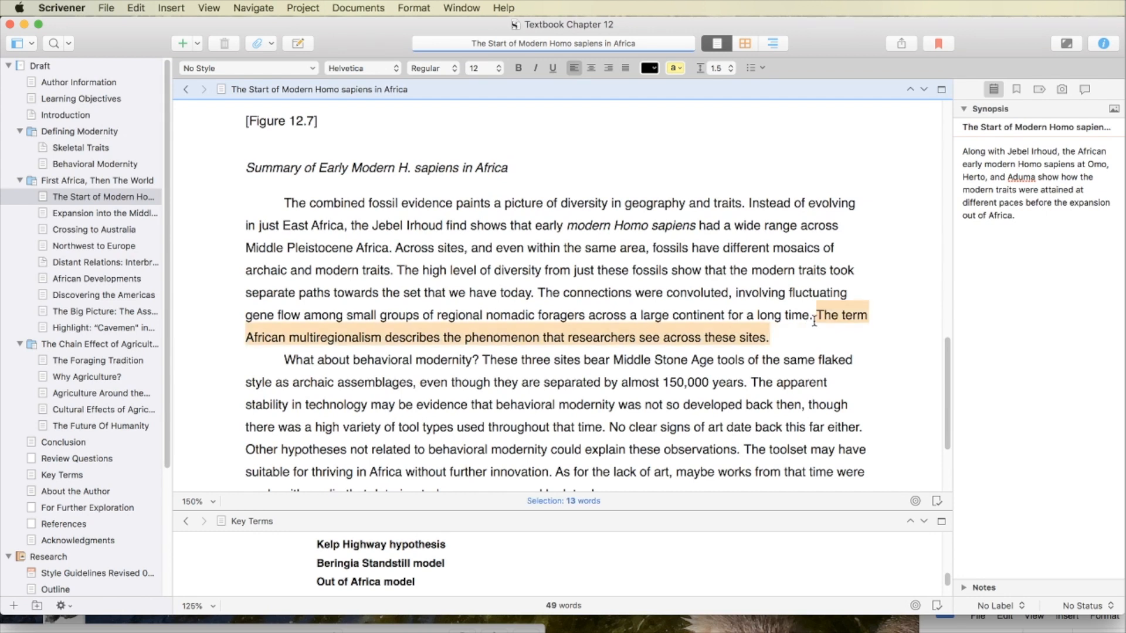
{"action": "key", "text": "BackSpace"}
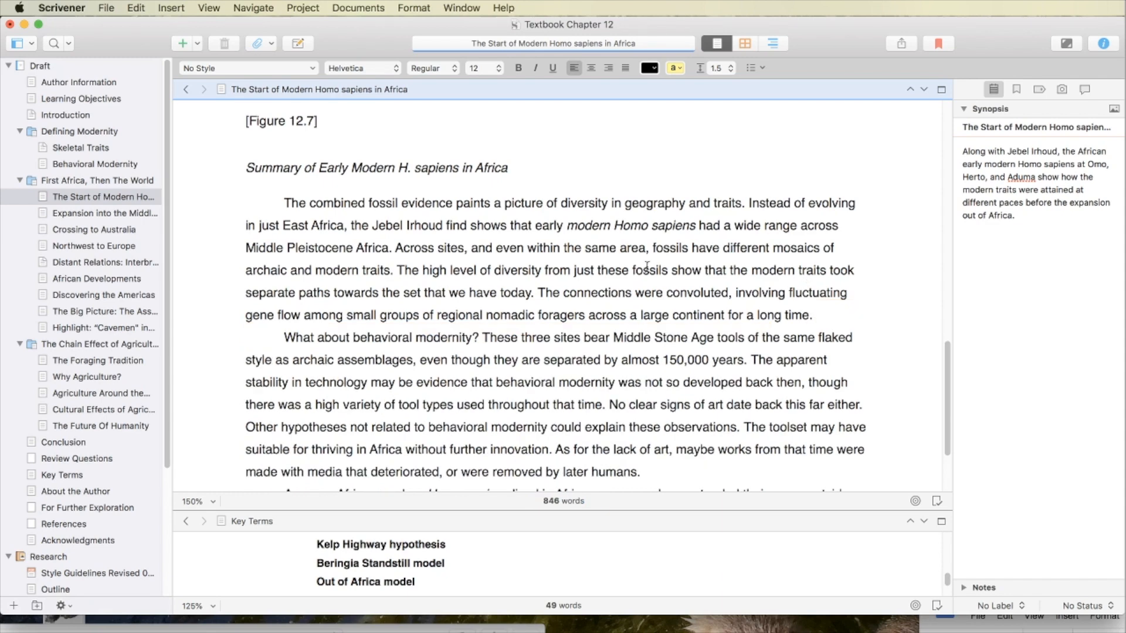
Step: Before "Across sites" in the summary's first paragraph, begin the sentence "The term African multiregionalism is the name for the idea that there was no single"
{"action": "left_click", "coordinate": [393, 247]}
{"action": "type", "text": "The term "}
{"action": "type", "text": "African multi"}
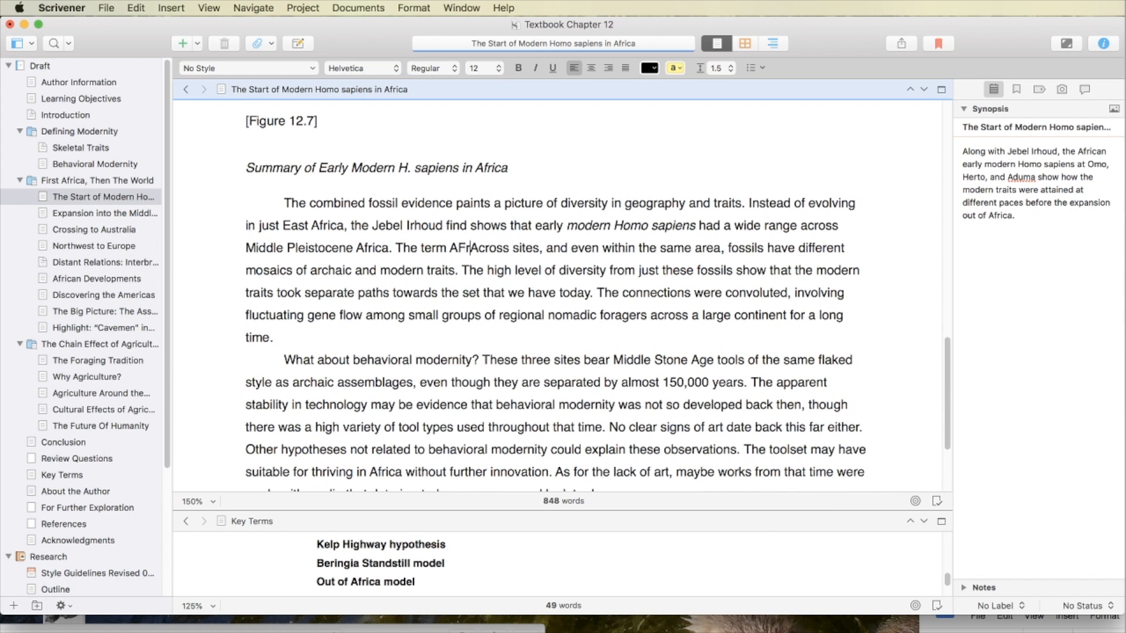
{"action": "type", "text": "regionalism"}
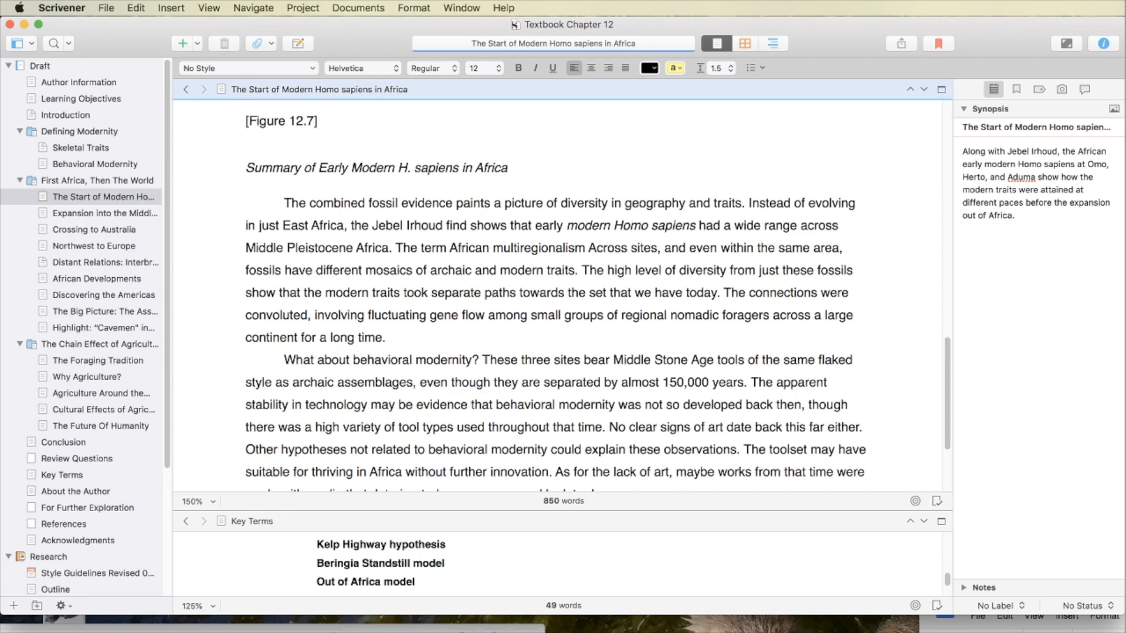
{"action": "type", "text": "n"}
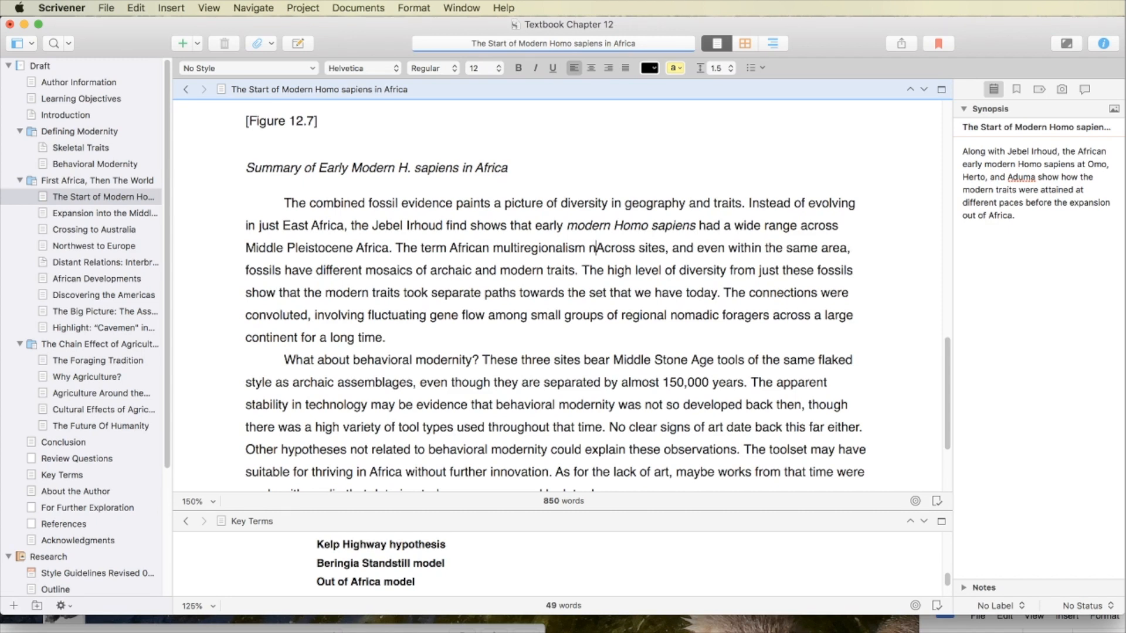
{"action": "key", "text": "BackSpace"}
{"action": "type", "text": "d"}
{"action": "key", "text": "BackSpace"}
{"action": "type", "text": "labels"}
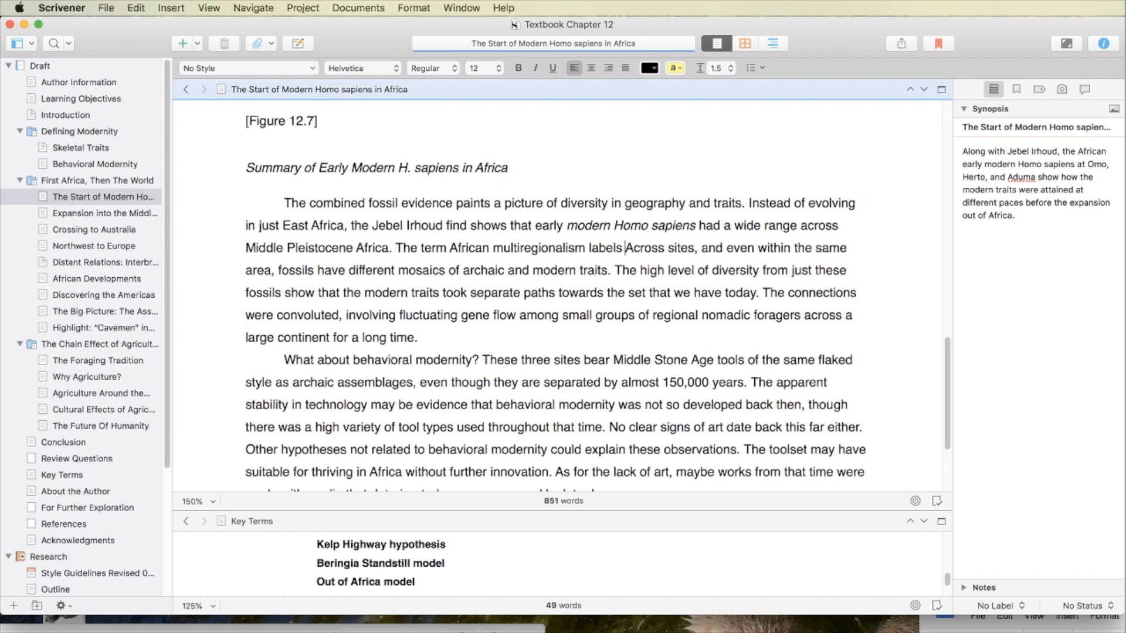
{"action": "key", "text": "BackSpace"}
{"action": "key", "text": "BackSpace"}
{"action": "key", "text": "BackSpace"}
{"action": "key", "text": "BackSpace"}
{"action": "key", "text": "BackSpace"}
{"action": "key", "text": "BackSpace"}
{"action": "key", "text": "BackSpace"}
{"action": "type", "text": "is the name "}
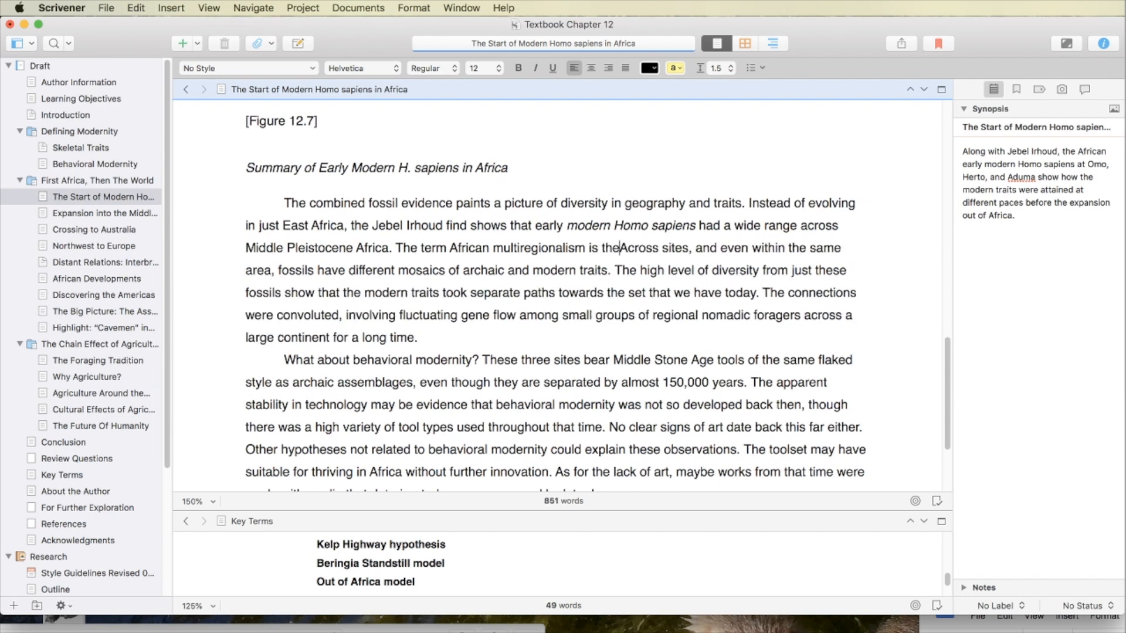
{"action": "type", "text": "for the "}
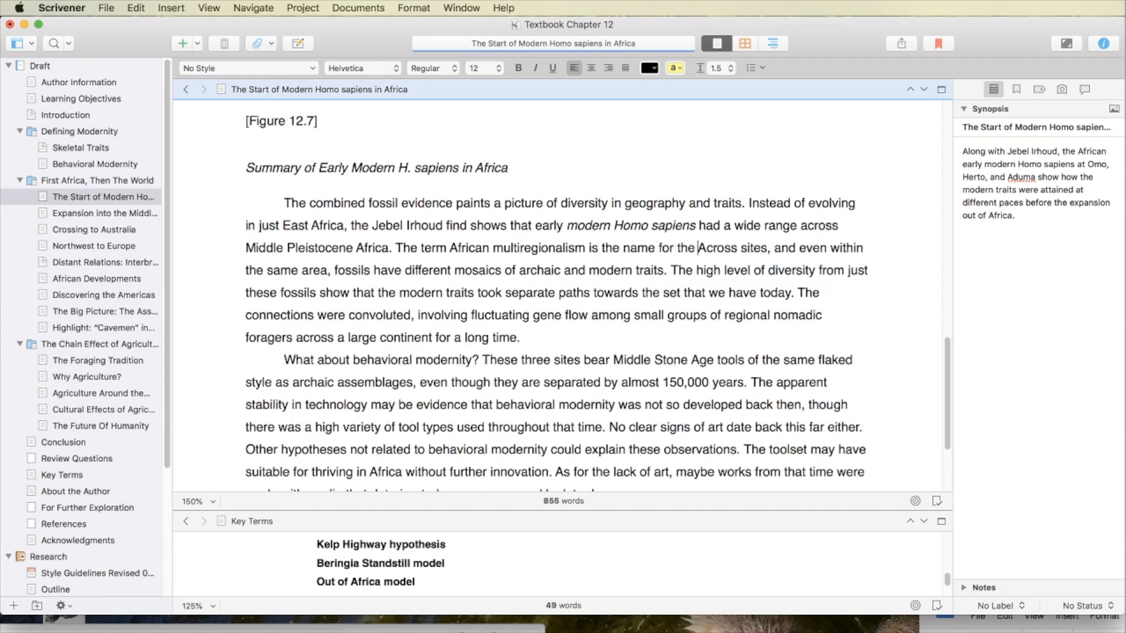
{"action": "type", "text": "idea t"}
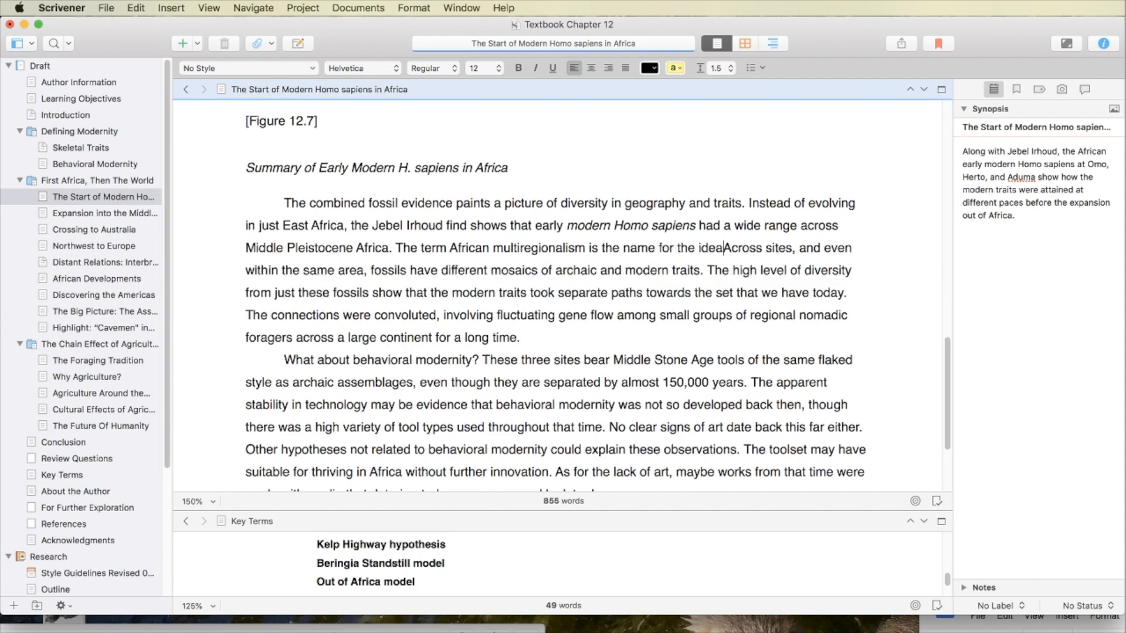
{"action": "type", "text": "hat "}
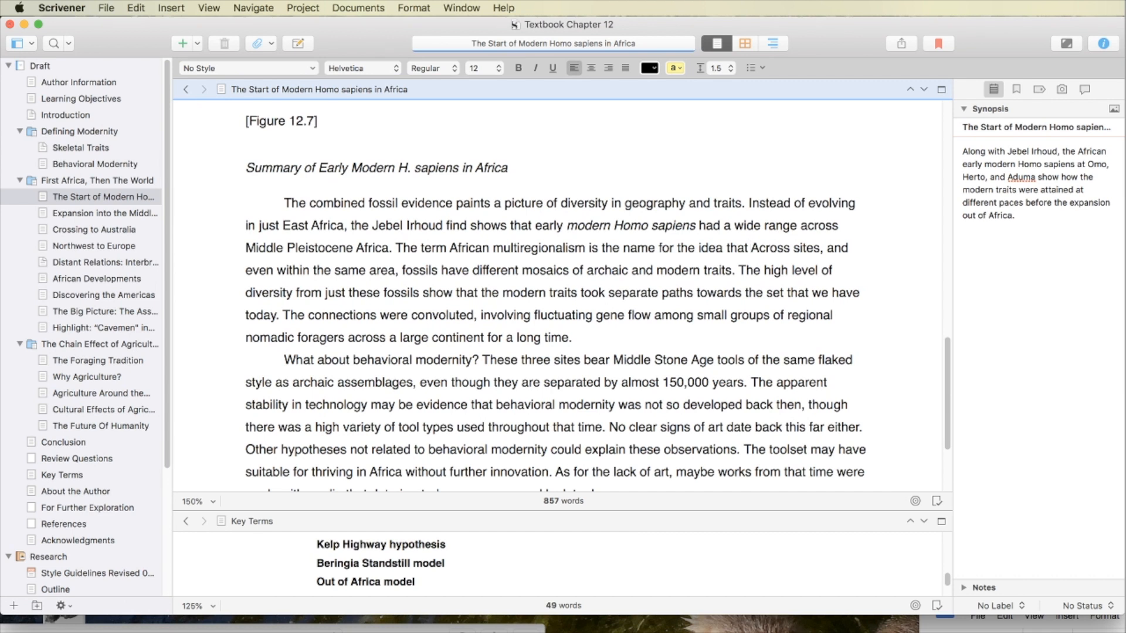
{"action": "type", "text": "there was no single"}
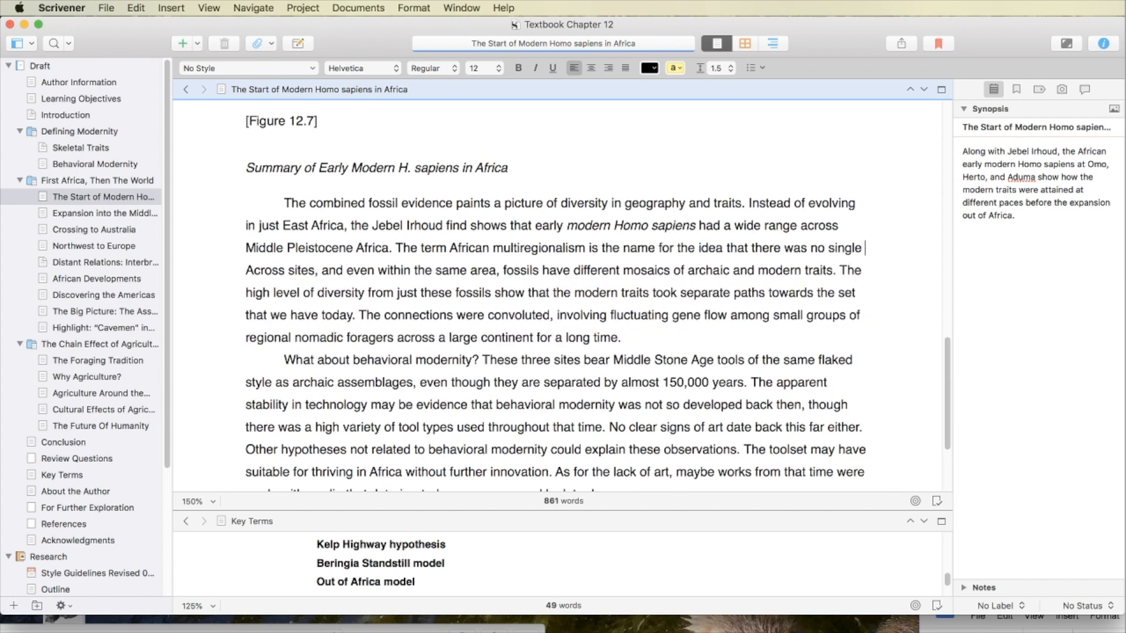
{"action": "type", "text": " h"}
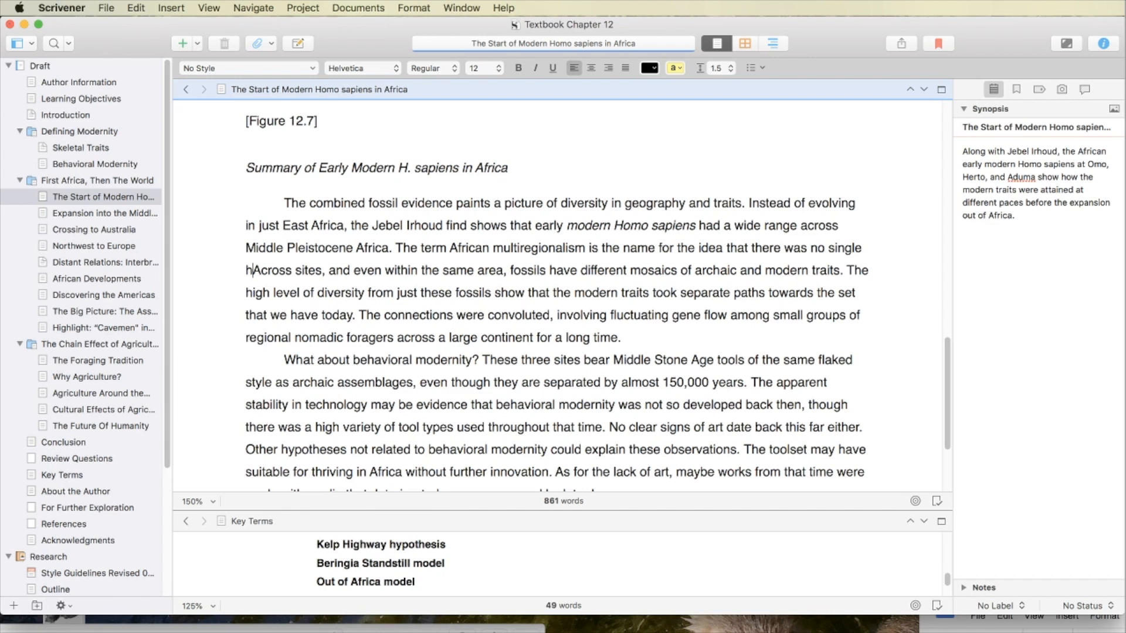
{"action": "type", "text": "ome for "}
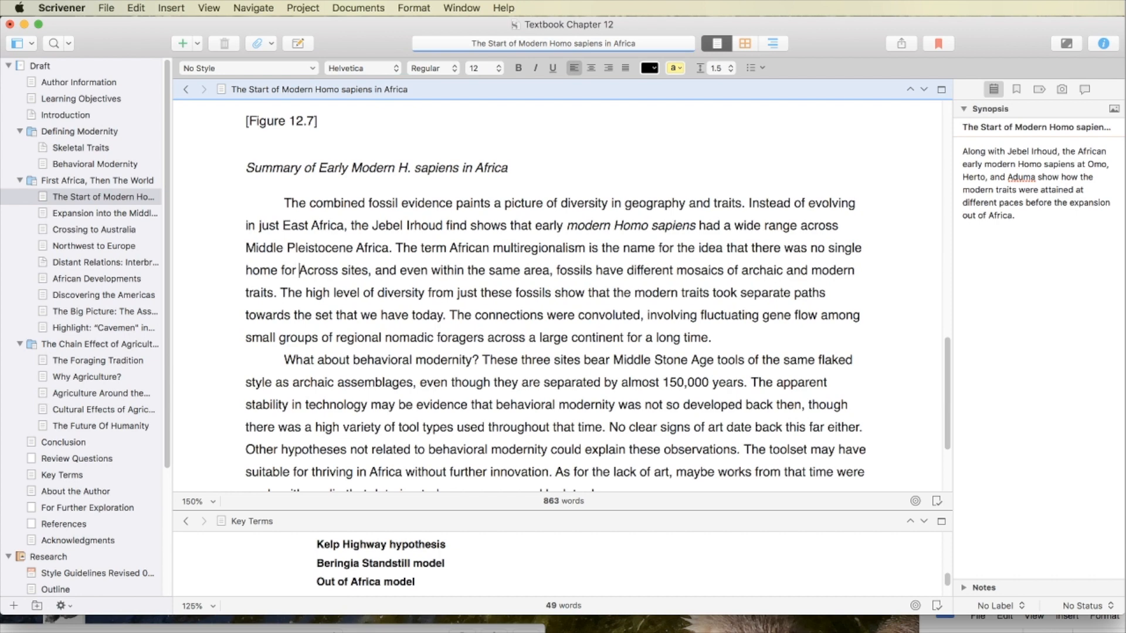
{"action": "type", "text": "our s"}
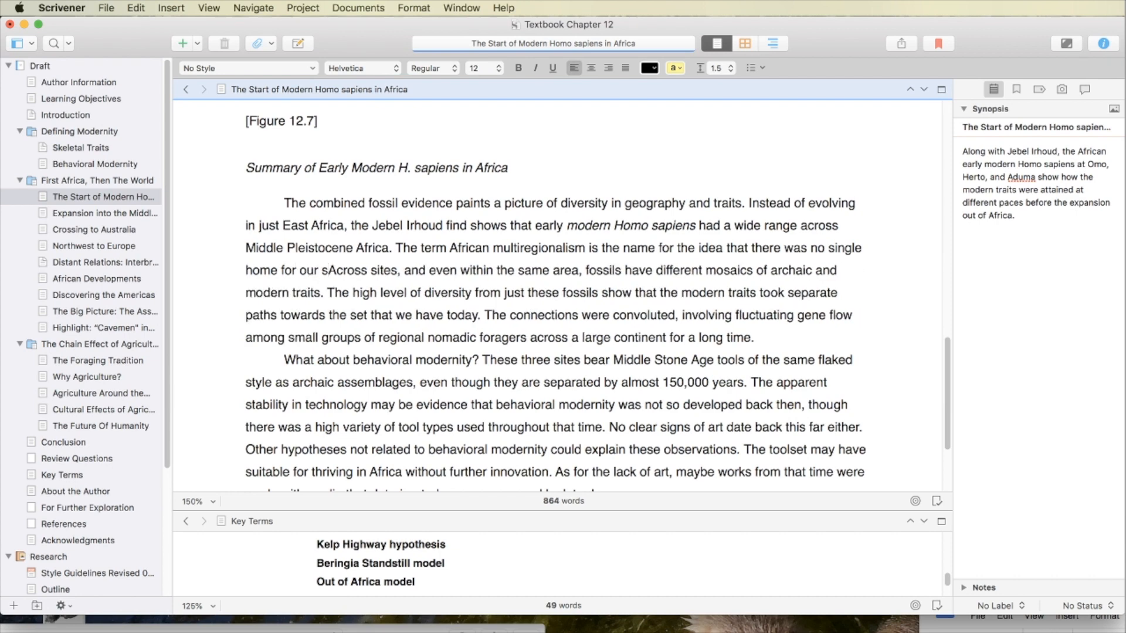
{"action": "key", "text": "BackSpace"}
{"action": "key", "text": "BackSpace"}
{"action": "key", "text": "BackSpace"}
{"action": "key", "text": "BackSpace"}
{"action": "key", "text": "BackSpace"}
{"action": "key", "text": "BackSpace"}
{"action": "key", "text": "BackSpace"}
{"action": "key", "text": "BackSpace"}
{"action": "key", "text": "BackSpace"}
{"action": "key", "text": "BackSpace"}
{"action": "key", "text": "BackSpace"}
{"action": "key", "text": "BackSpace"}
{"action": "key", "text": "BackSpace"}
{"action": "key", "text": "BackSpace"}
{"action": "key", "text": "BackSpace"}
{"action": "key", "text": "BackSpace"}
{"action": "key", "text": "BackSpace"}
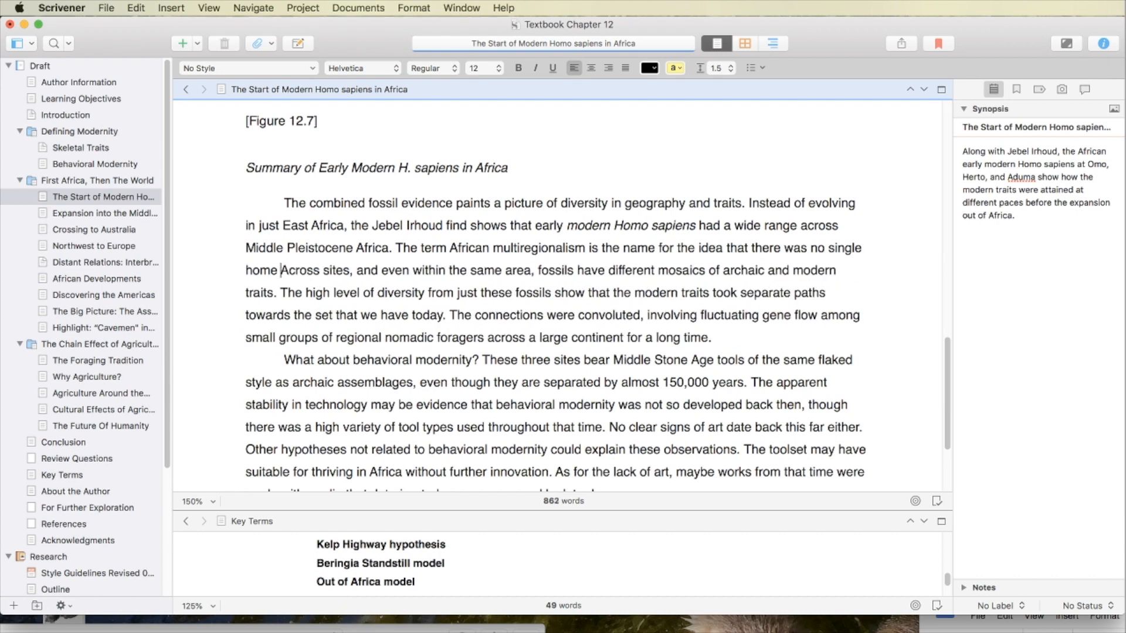
{"action": "key", "text": "BackSpace"}
{"action": "key", "text": "BackSpace"}
{"action": "key", "text": "BackSpace"}
{"action": "key", "text": "BackSpace"}
{"action": "type", "text": "origin"}
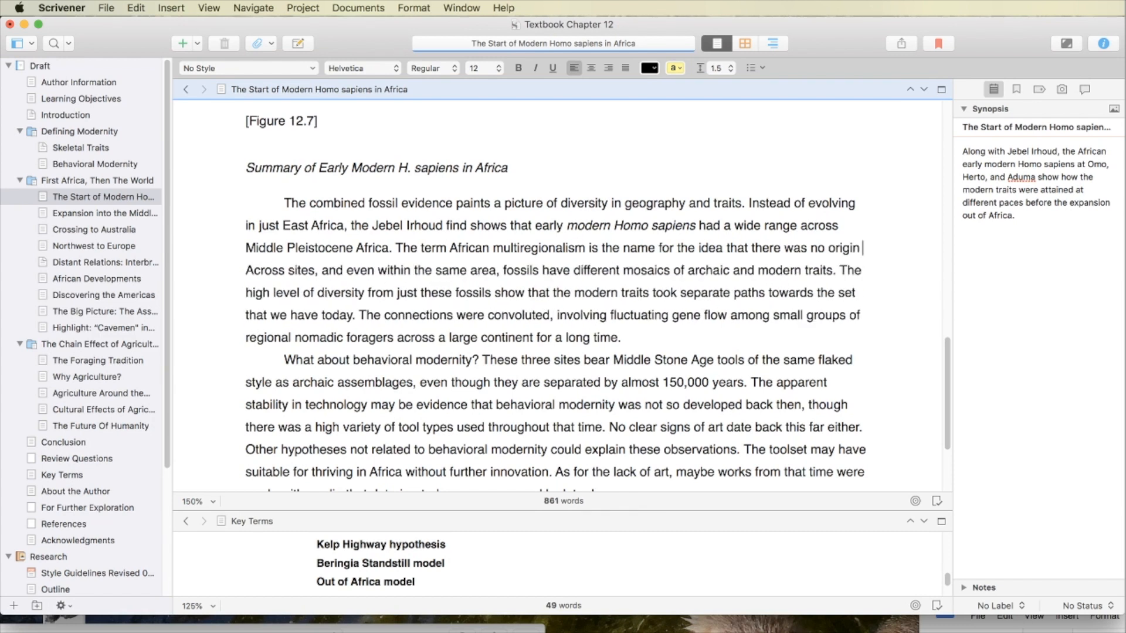
{"action": "key", "text": "BackSpace"}
{"action": "key", "text": "BackSpace"}
{"action": "key", "text": "BackSpace"}
{"action": "key", "text": "BackSpace"}
{"action": "key", "text": "BackSpace"}
{"action": "key", "text": "BackSpace"}
{"action": "key", "text": "BackSpace"}
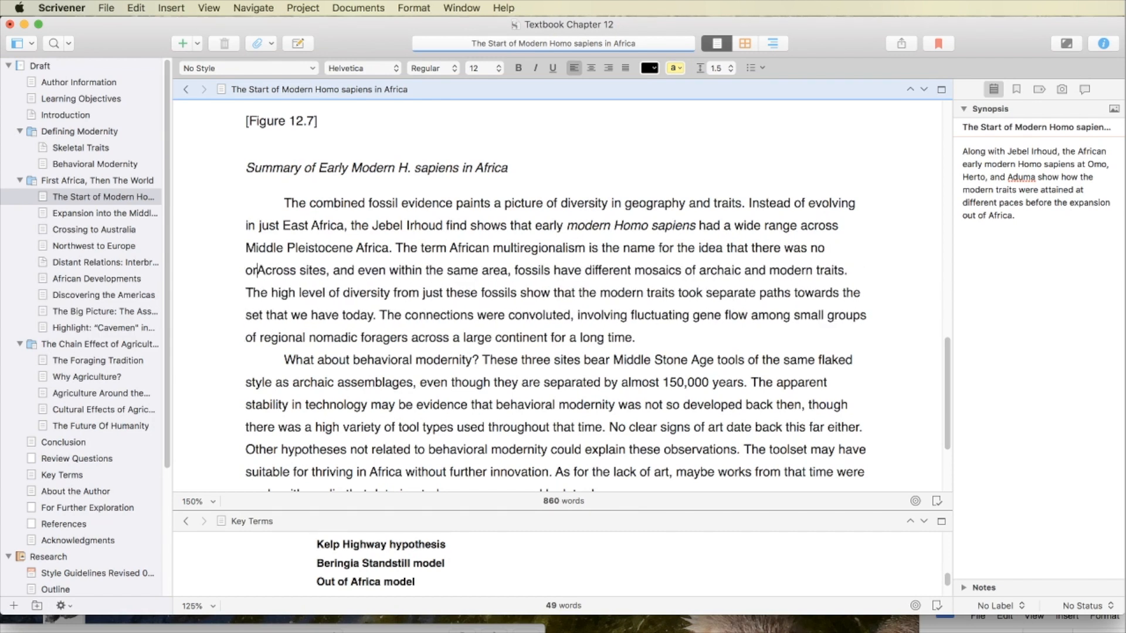
Step: Complete the African multiregionalism sentence after "there was no" with "single original home within Africa for our species."
{"action": "type", "text": "single origin"}
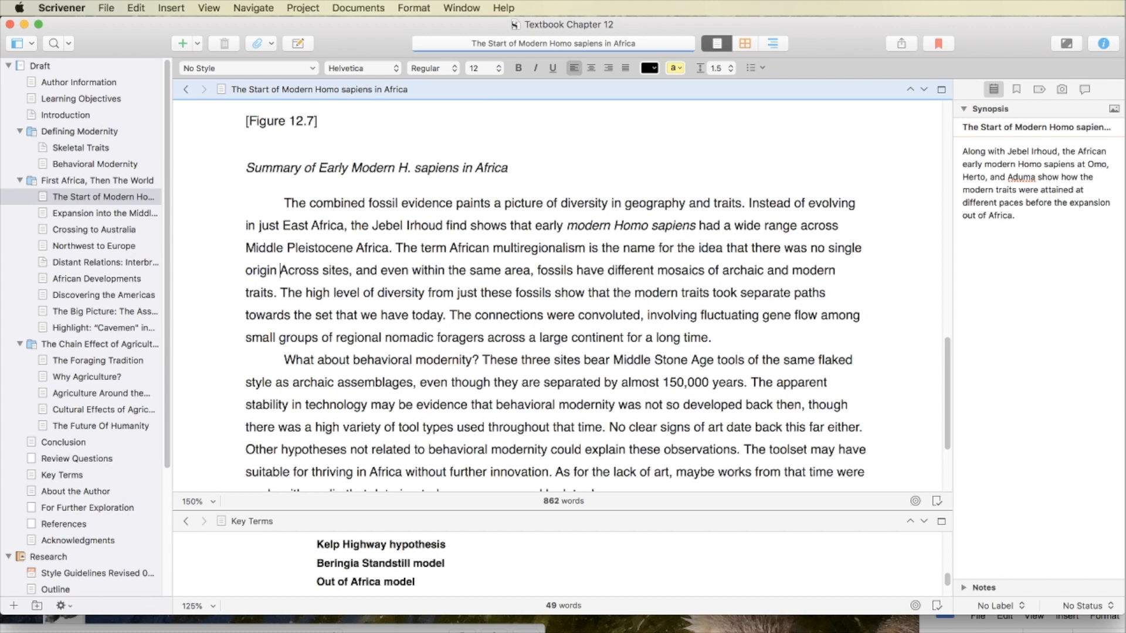
{"action": "key", "text": "BackSpace"}
{"action": "type", "text": "al home within Africa for our species."}
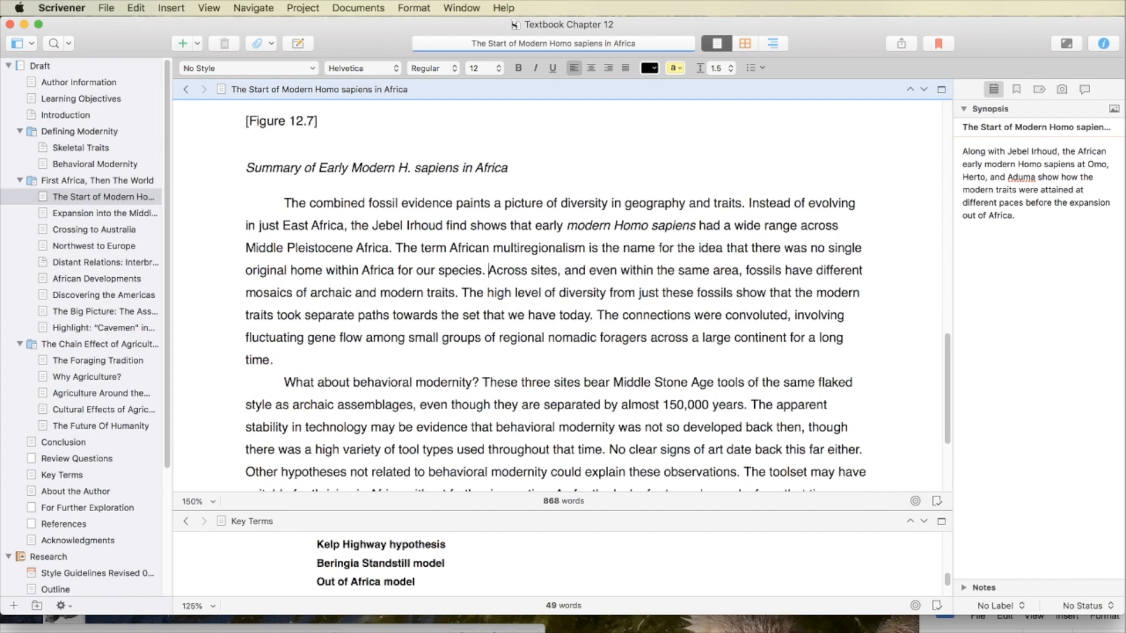
Step: Remove the italics from "modern" before "Homo sapiens" in the Jebel Irhoud sentence, keeping the species name italic
{"action": "left_click_drag", "start_coordinate": [613, 225], "coordinate": [564, 225]}
{"action": "key", "text": "super+i"}
{"action": "key", "text": "super+i"}
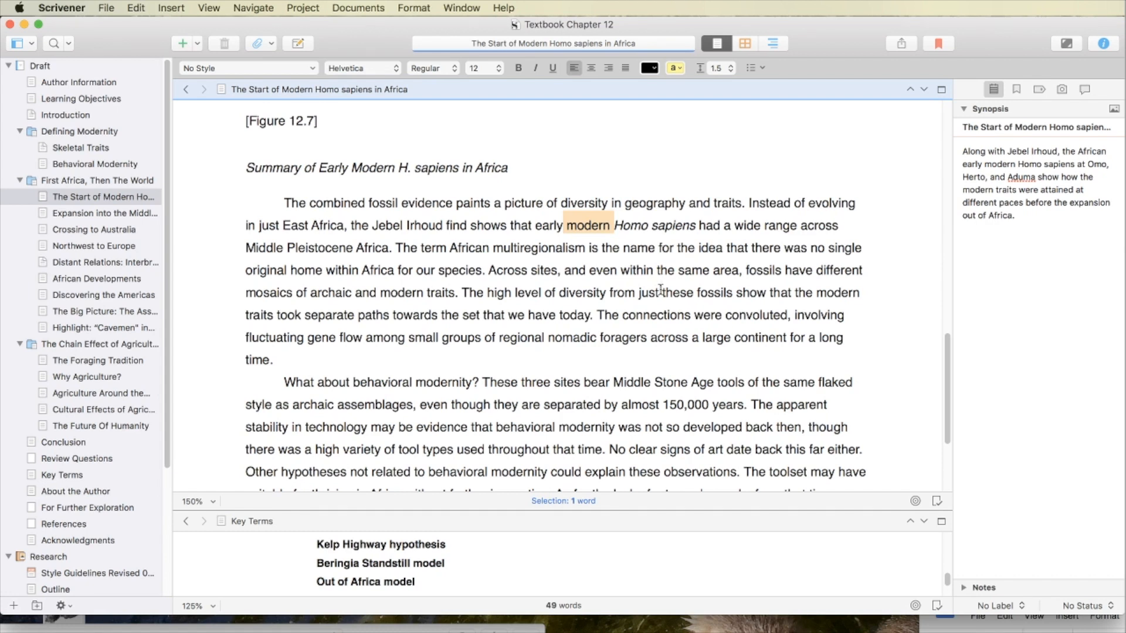
Step: Apply the Key Term style to "African multiregionalism" in the summary's first paragraph
{"action": "left_click_drag", "start_coordinate": [449, 247], "coordinate": [586, 249]}
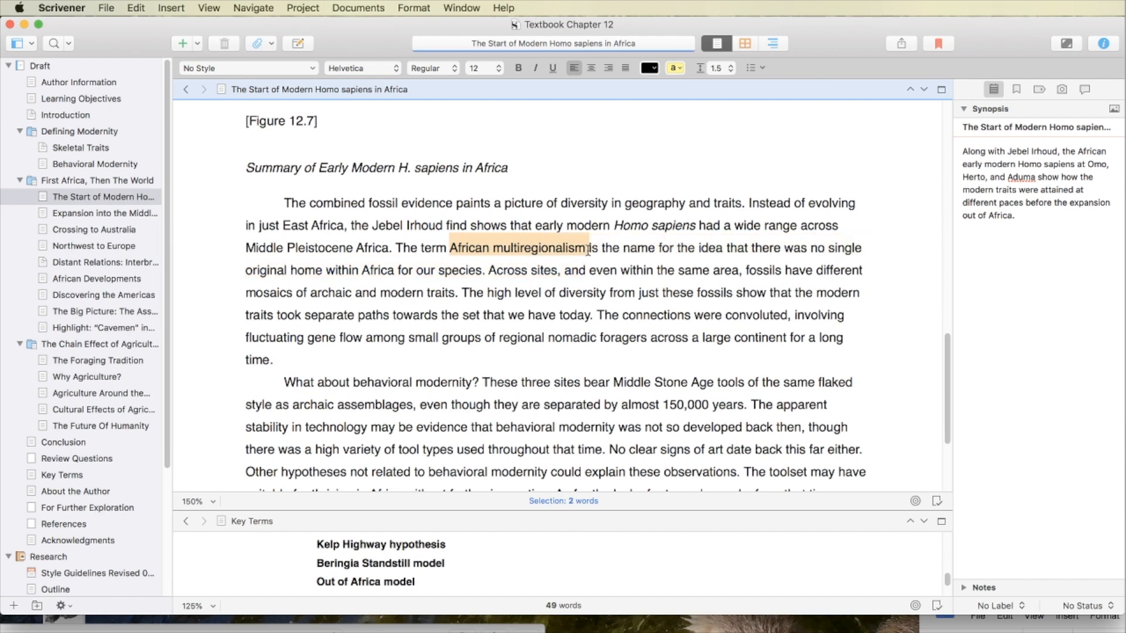
{"action": "left_click", "coordinate": [261, 65]}
{"action": "left_click", "coordinate": [265, 353]}
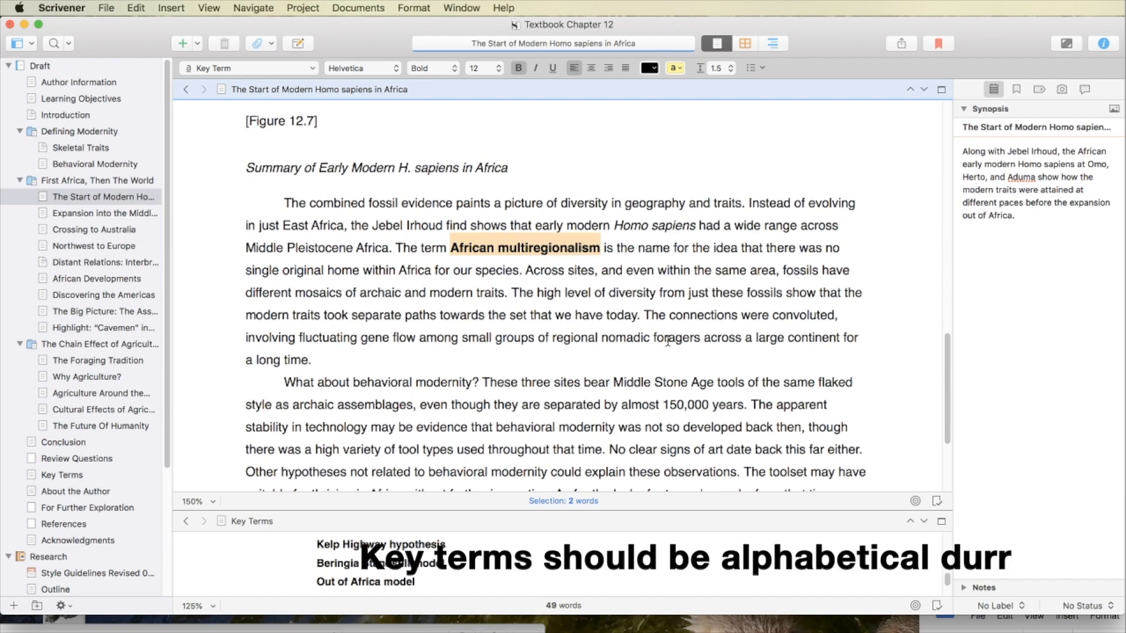
{"action": "scroll", "coordinate": [668, 341], "scroll_direction": "up", "scroll_amount": 5}
{"action": "scroll", "coordinate": [666, 341], "scroll_direction": "up", "scroll_amount": 15}
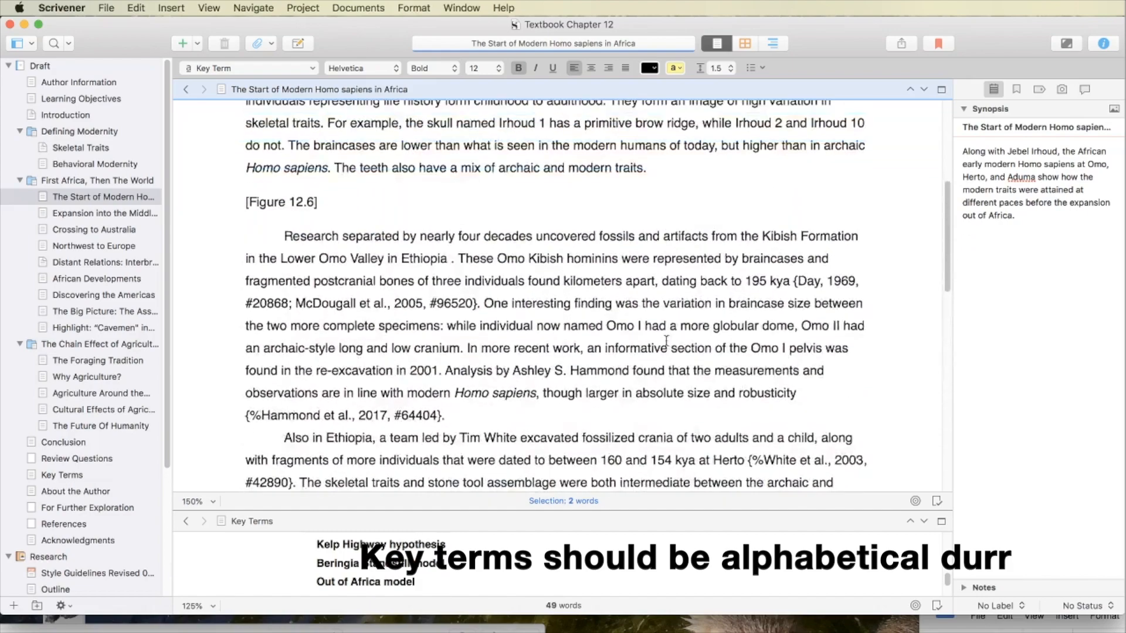
{"action": "scroll", "coordinate": [667, 341], "scroll_direction": "down", "scroll_amount": 10}
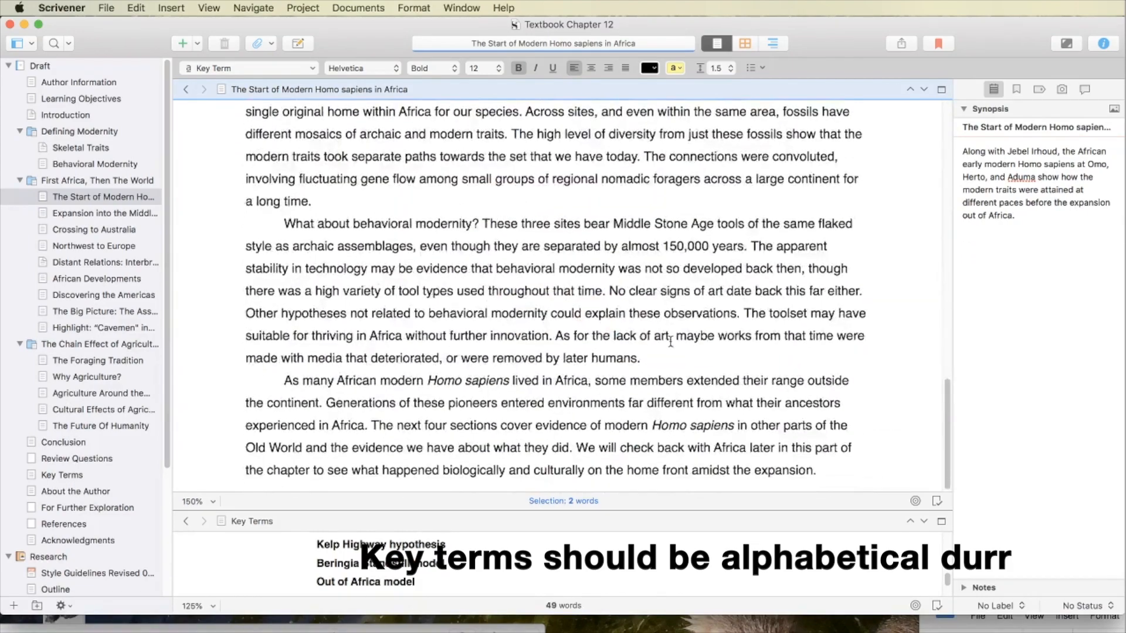
{"action": "left_click", "coordinate": [141, 214]}
{"action": "scroll", "coordinate": [432, 340], "scroll_direction": "up", "scroll_amount": 2}
{"action": "scroll", "coordinate": [432, 340], "scroll_direction": "up", "scroll_amount": 15}
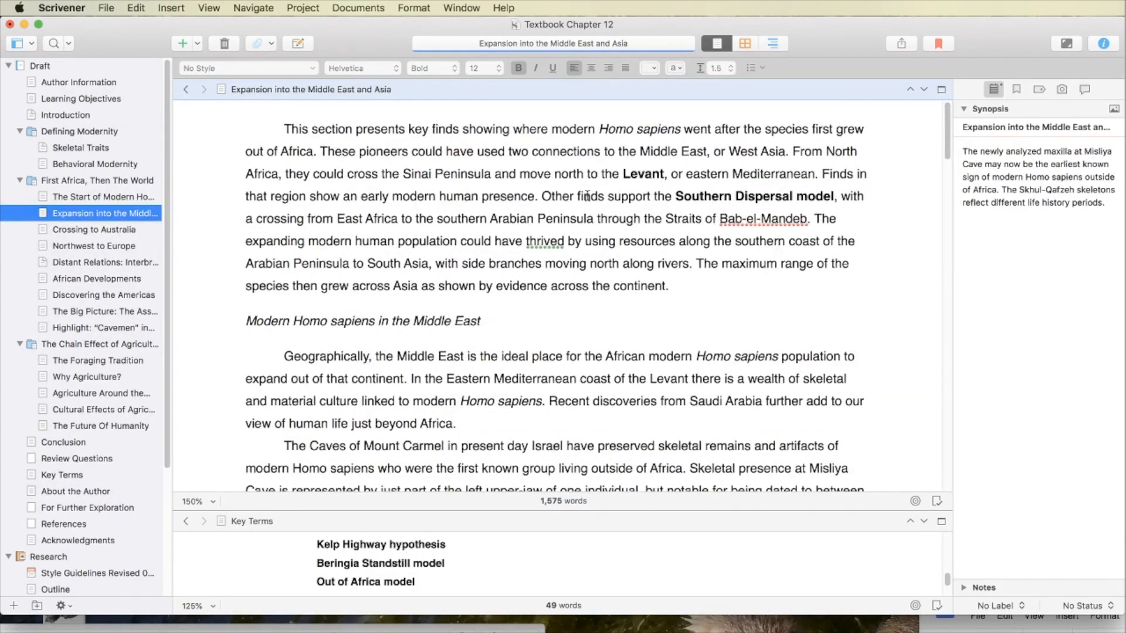
{"action": "left_click", "coordinate": [108, 197]}
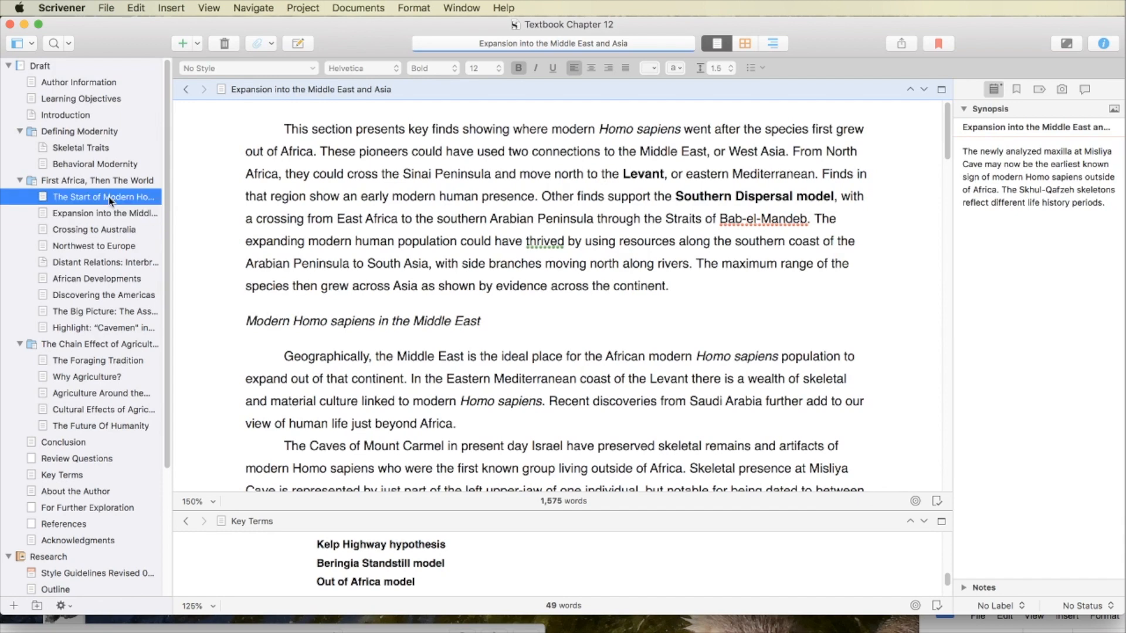
Step: Copy the "African multiregionalism" entry below "Assimilation model" in the Key Terms document, and remove it along with its line
{"action": "scroll", "coordinate": [489, 577], "scroll_direction": "down", "scroll_amount": 3}
{"action": "scroll", "coordinate": [490, 577], "scroll_direction": "down", "scroll_amount": 2}
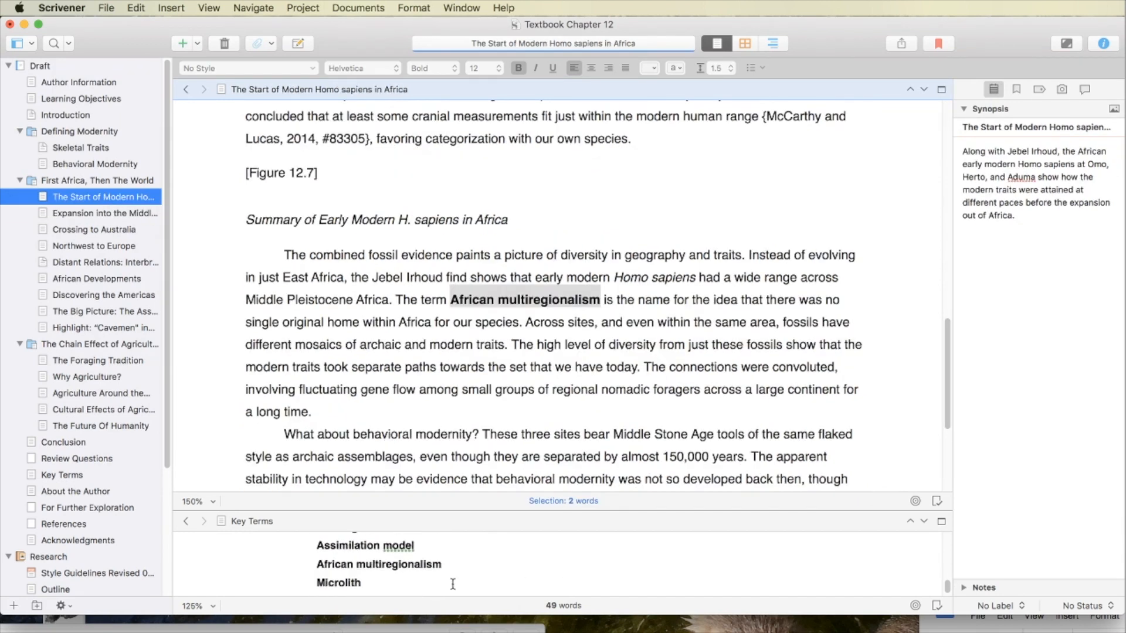
{"action": "left_click_drag", "start_coordinate": [452, 563], "coordinate": [285, 561]}
{"action": "key", "text": "super+c"}
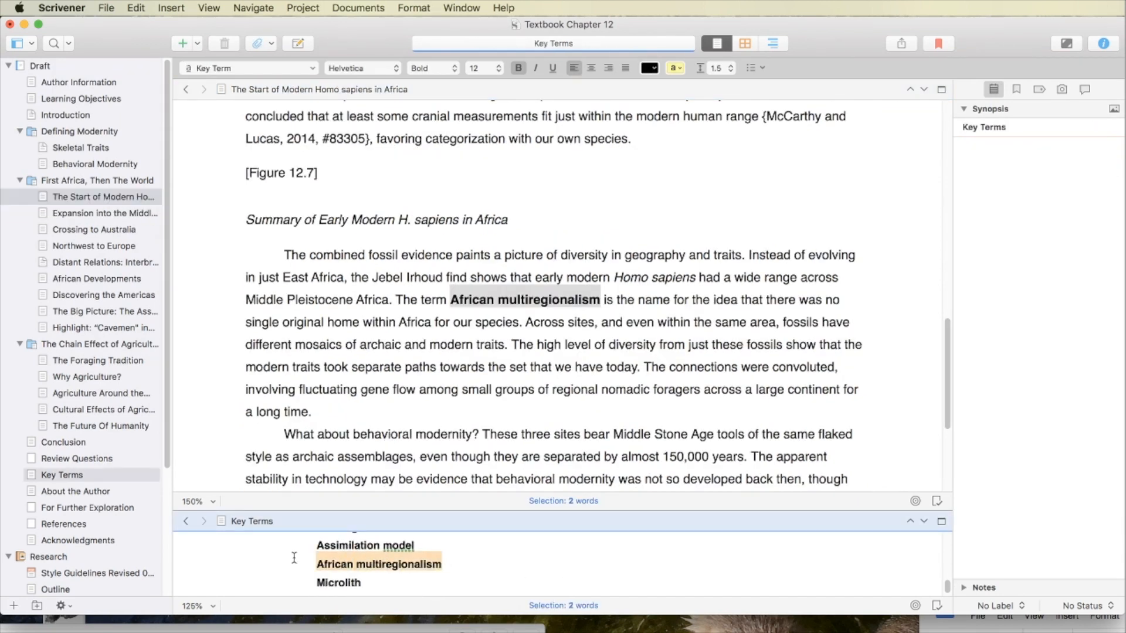
{"action": "key", "text": "BackSpace"}
{"action": "key", "text": "BackSpace"}
Step: Paste the copied "African multiregionalism" entry on its own line directly after "Later Stone Age" in the Key Terms list
{"action": "scroll", "coordinate": [500, 569], "scroll_direction": "up", "scroll_amount": 5}
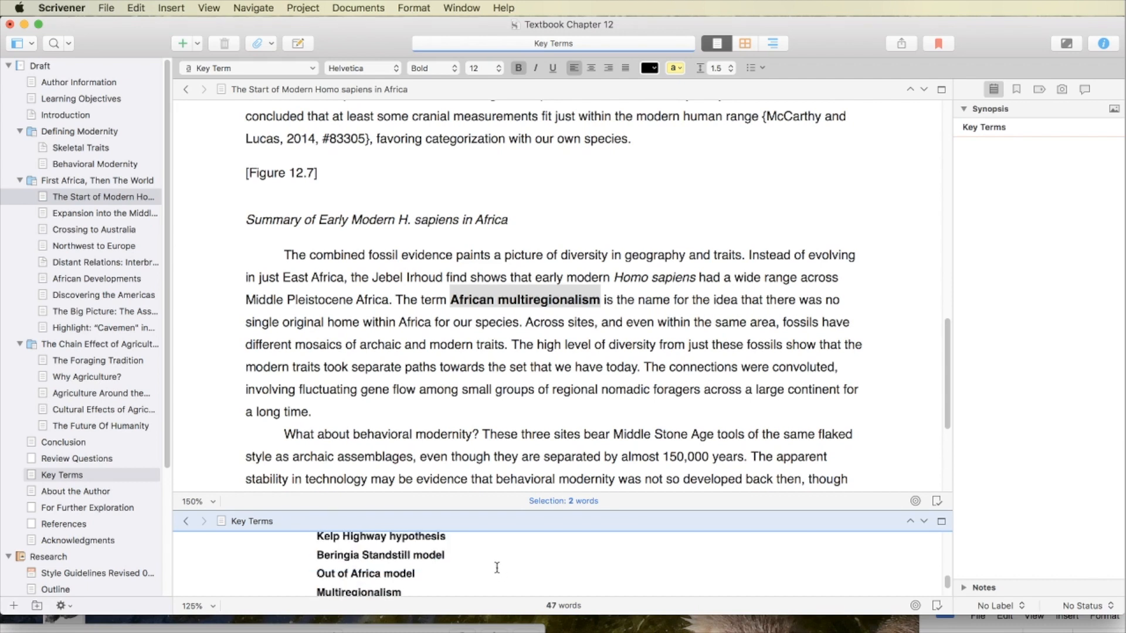
{"action": "scroll", "coordinate": [497, 566], "scroll_direction": "up", "scroll_amount": 8}
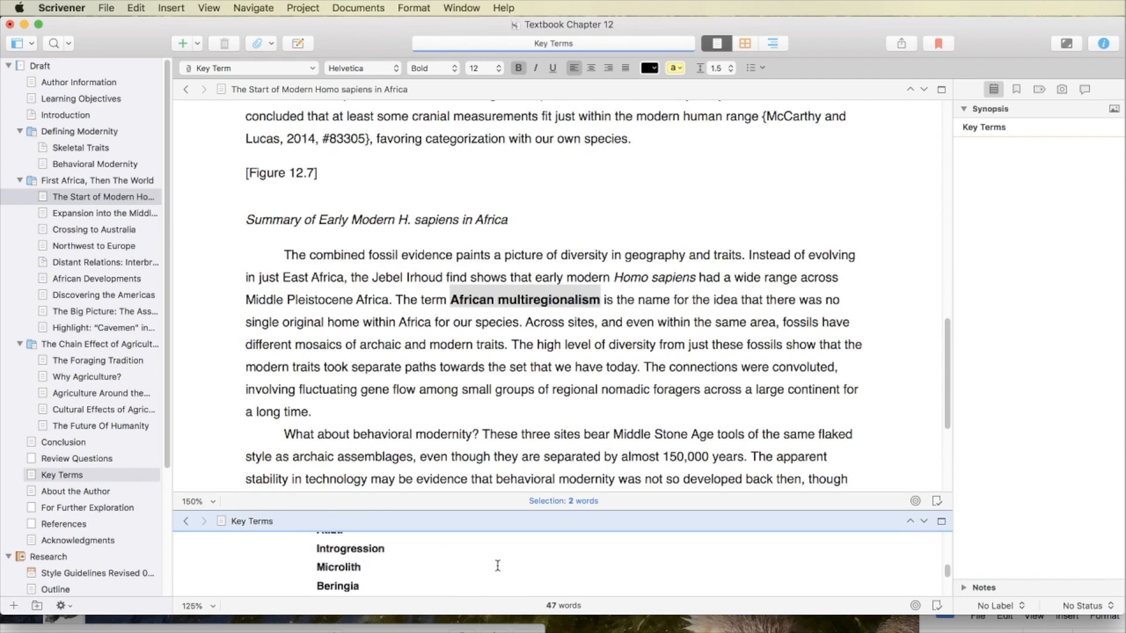
{"action": "scroll", "coordinate": [497, 566], "scroll_direction": "up", "scroll_amount": 4}
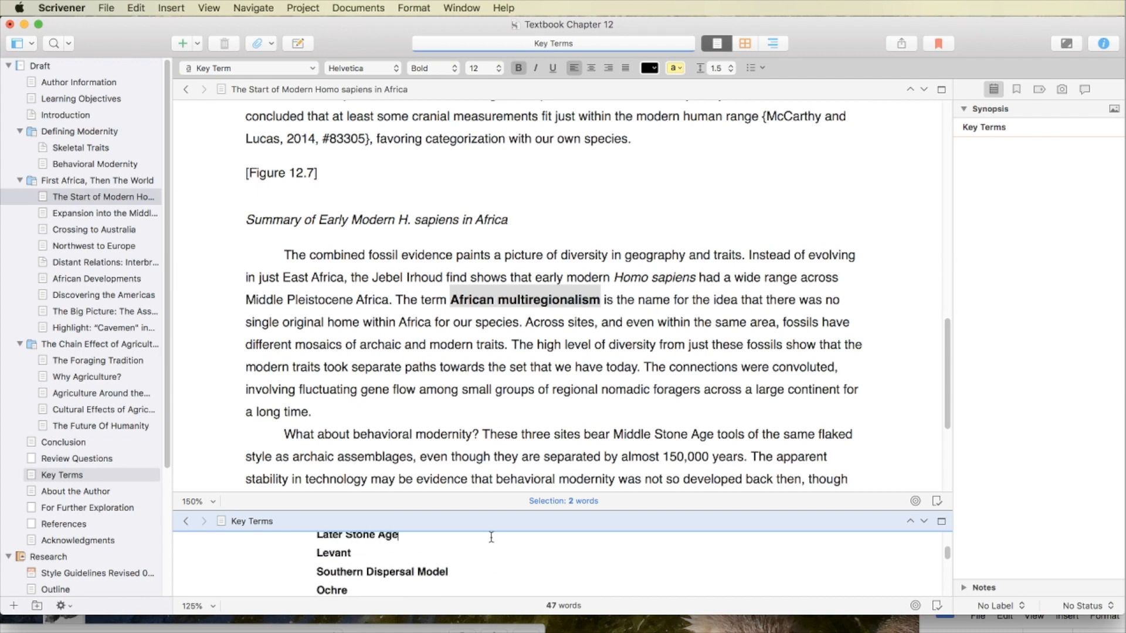
{"action": "key", "text": "Return"}
{"action": "key", "text": "super+v"}
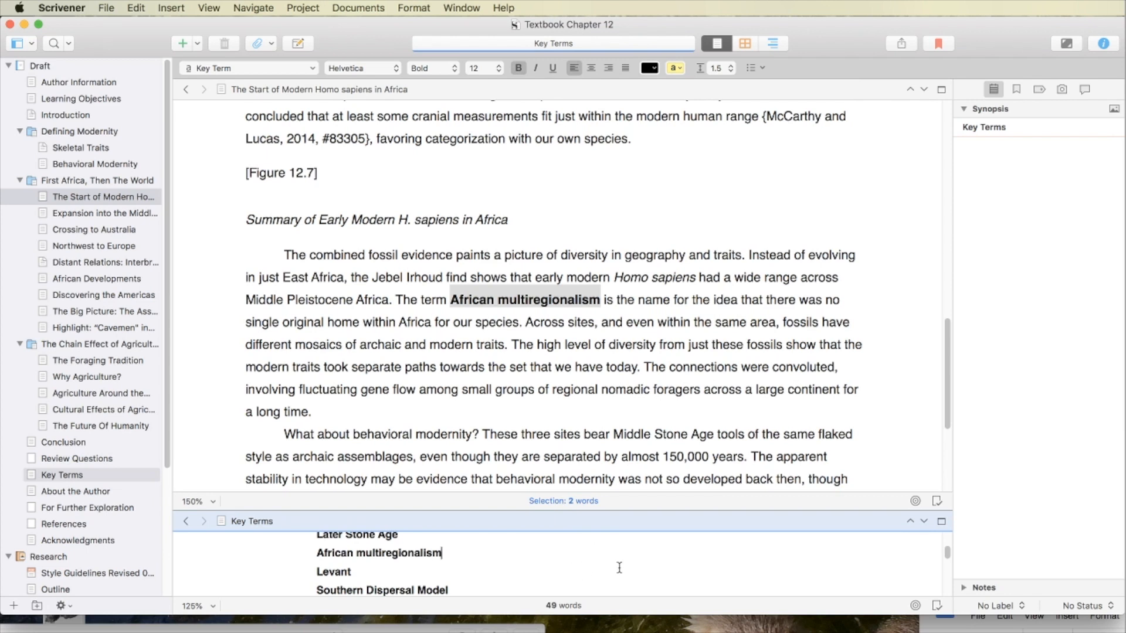
Step: In The Big Picture: The Assimilation Model, delete the sentence "The term African multiregionalism describes the evolution of our species in Africa."
{"action": "left_click", "coordinate": [651, 380]}
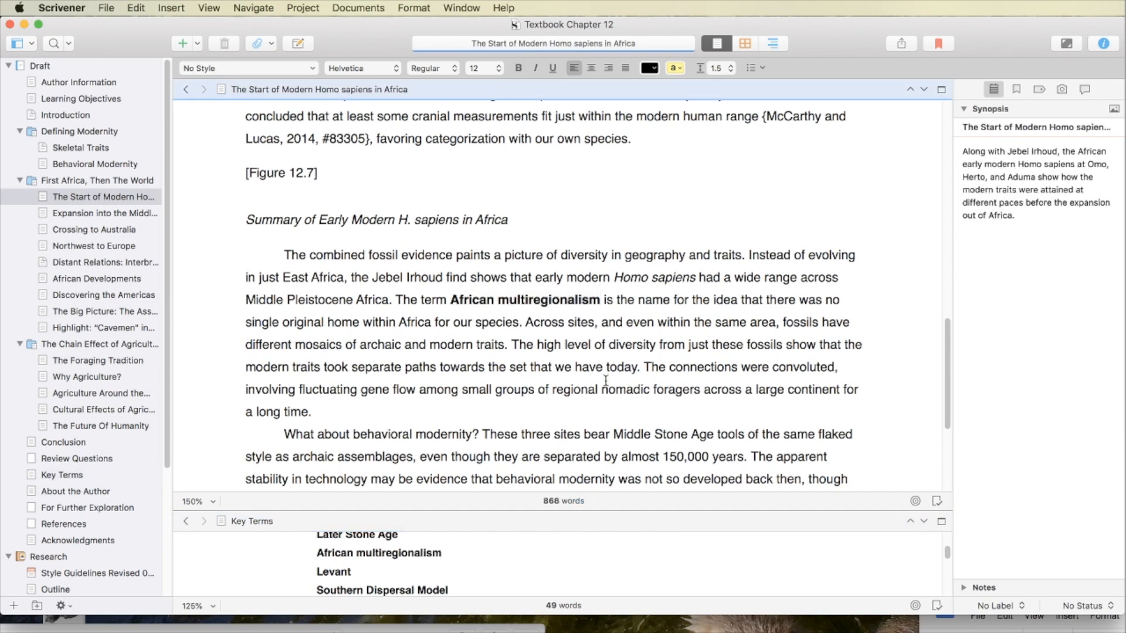
{"action": "left_click", "coordinate": [713, 300]}
{"action": "left_click", "coordinate": [103, 340]}
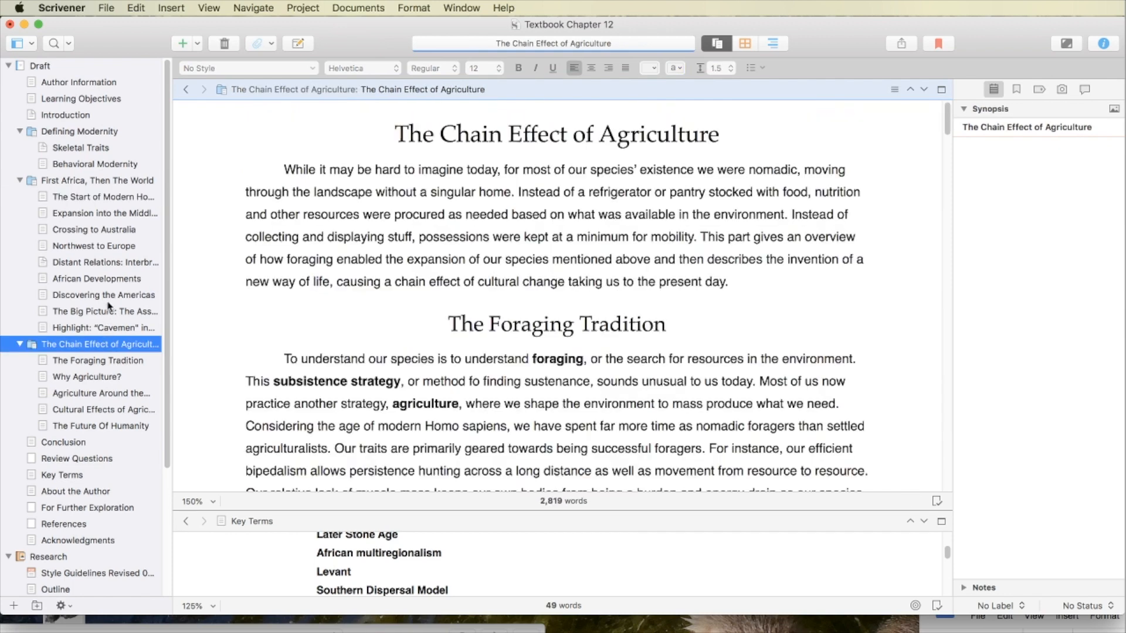
{"action": "left_click", "coordinate": [109, 301]}
{"action": "left_click", "coordinate": [111, 309]}
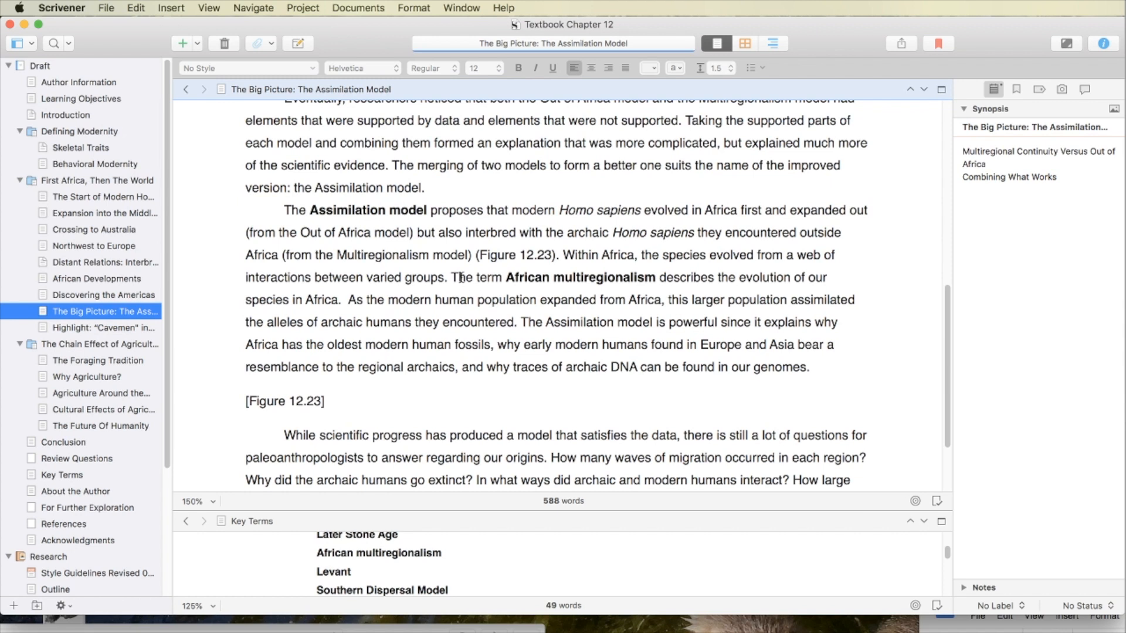
{"action": "left_click_drag", "start_coordinate": [450, 277], "coordinate": [460, 300]}
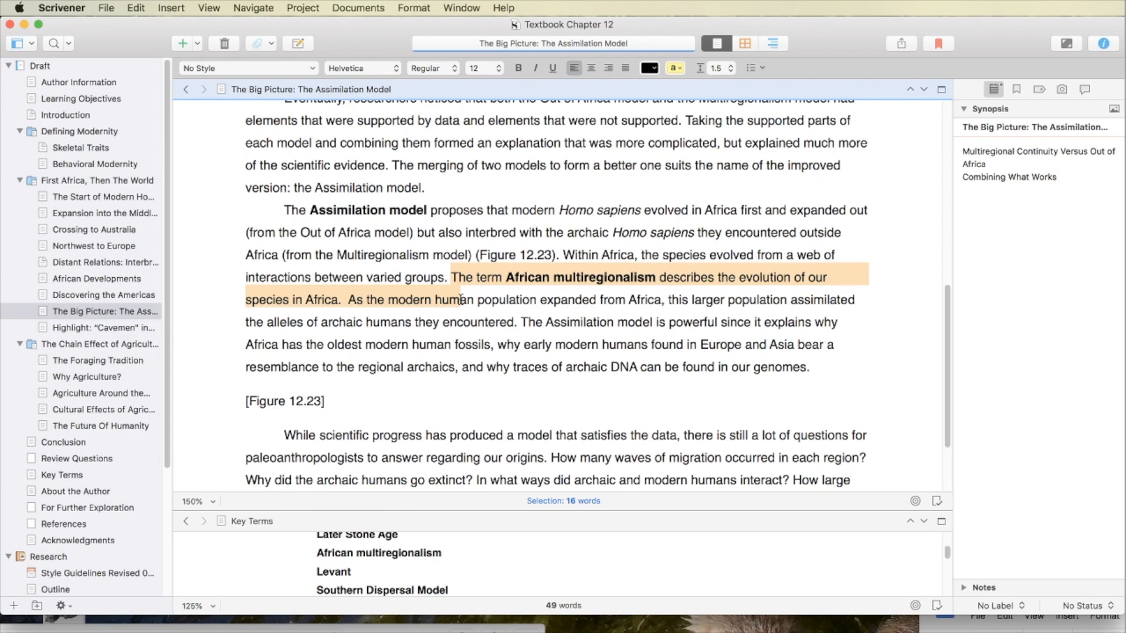
{"action": "left_click_drag", "start_coordinate": [461, 300], "coordinate": [349, 304]}
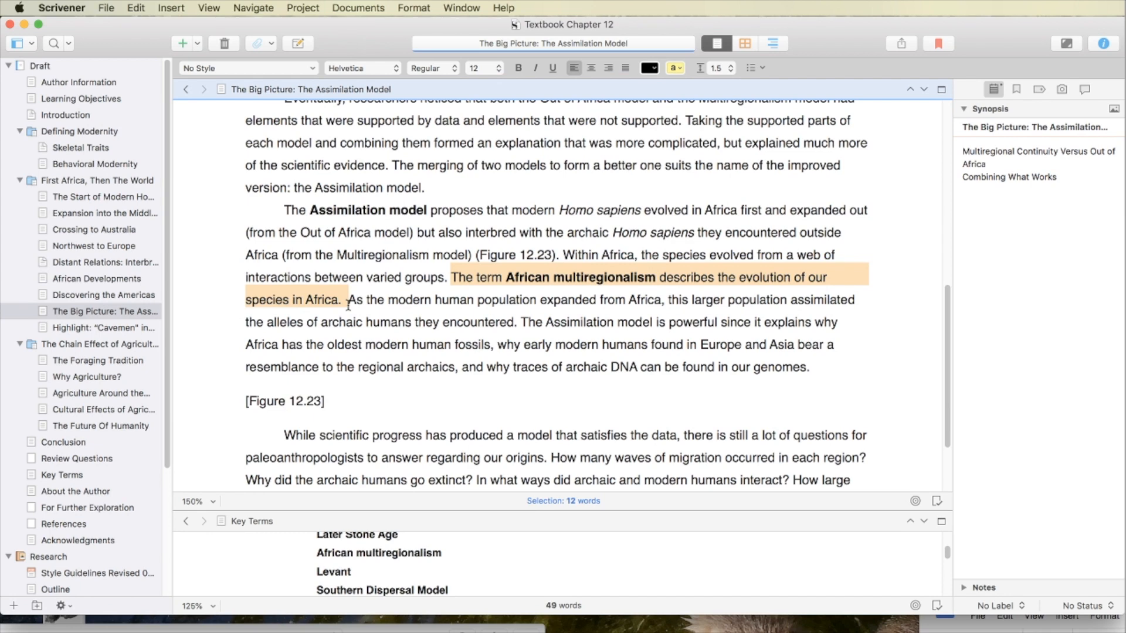
{"action": "key", "text": "BackSpace"}
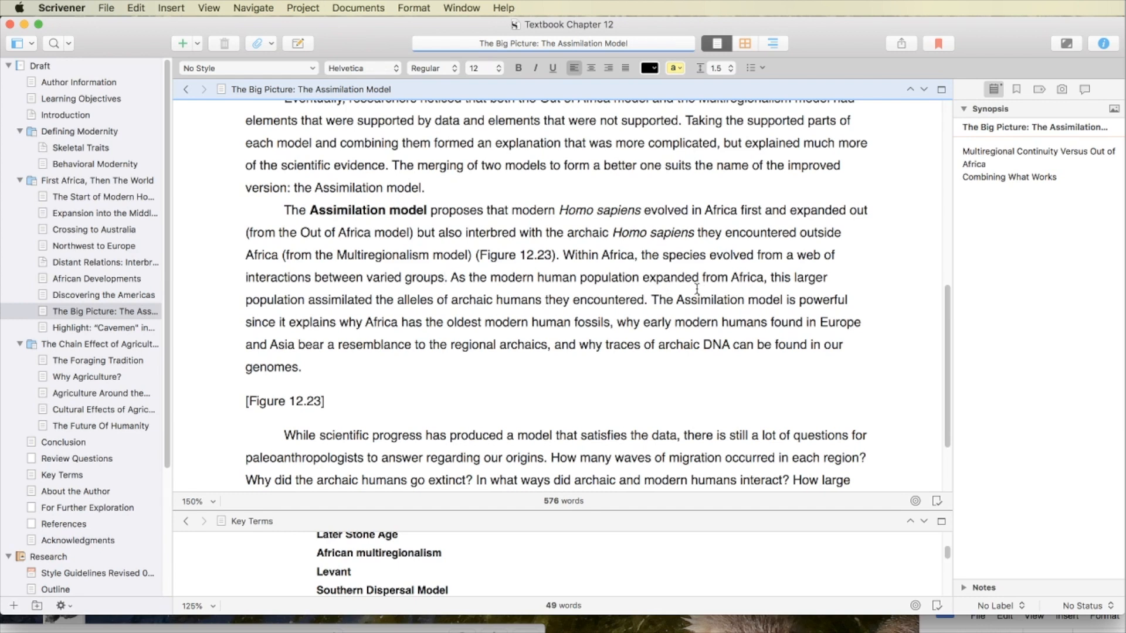
Step: Replace "Within" before "Africa, the species evolved" with "Multiregionalism occurred just within"
{"action": "double_click", "coordinate": [570, 255]}
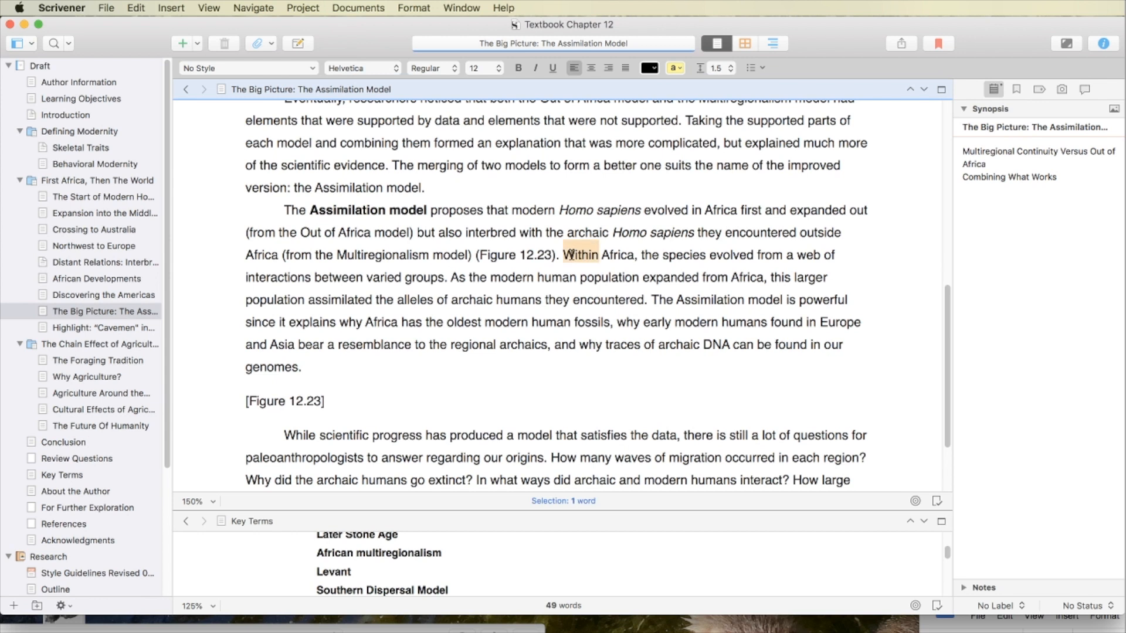
{"action": "type", "text": "Multiregionalism"}
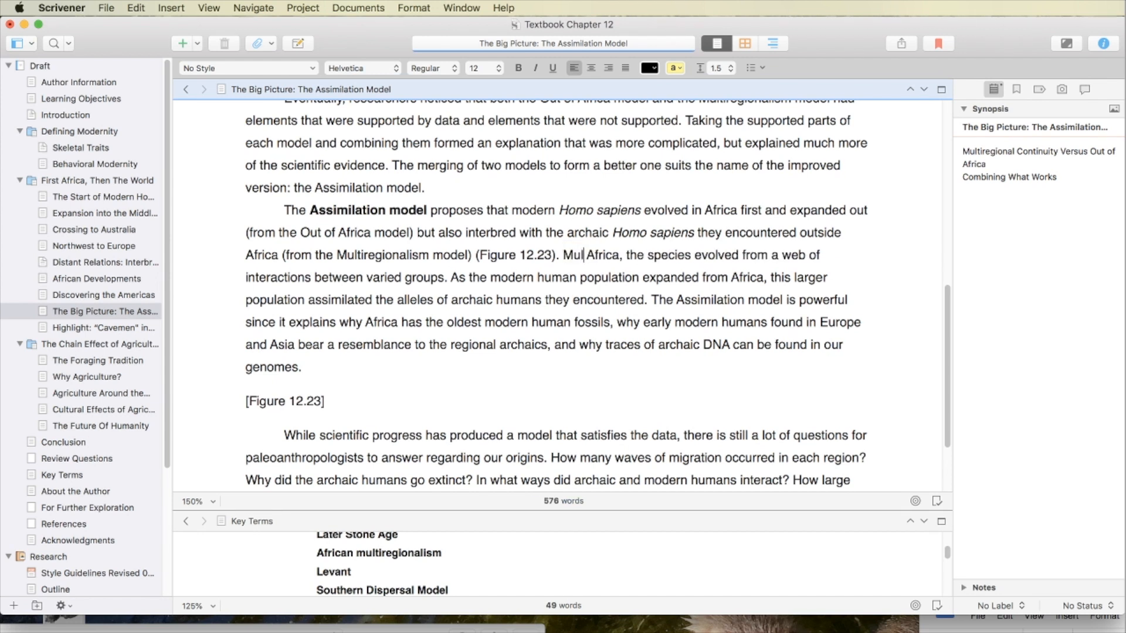
{"action": "type", "text": " occurr"}
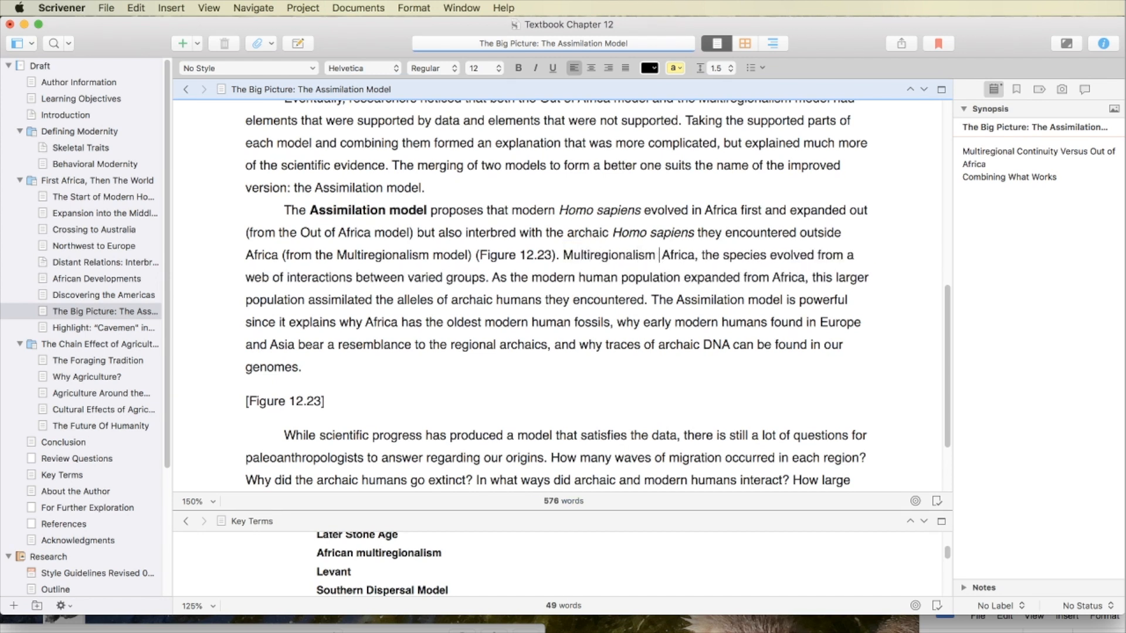
{"action": "type", "text": "ed"}
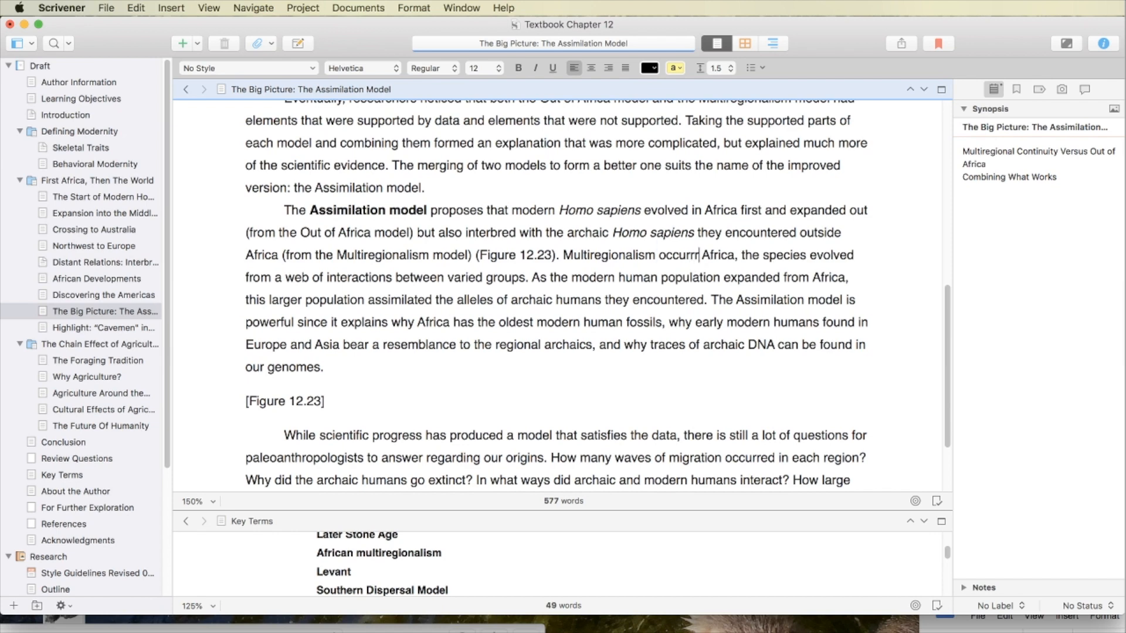
{"action": "type", "text": " just within"}
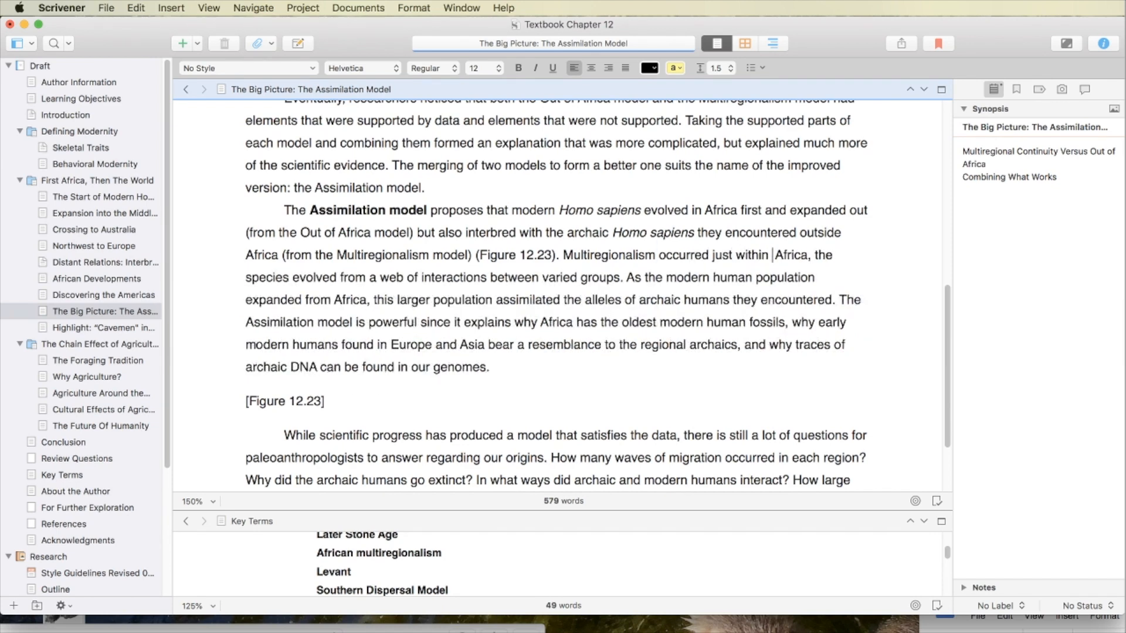
{"action": "key", "text": "BackSpace"}
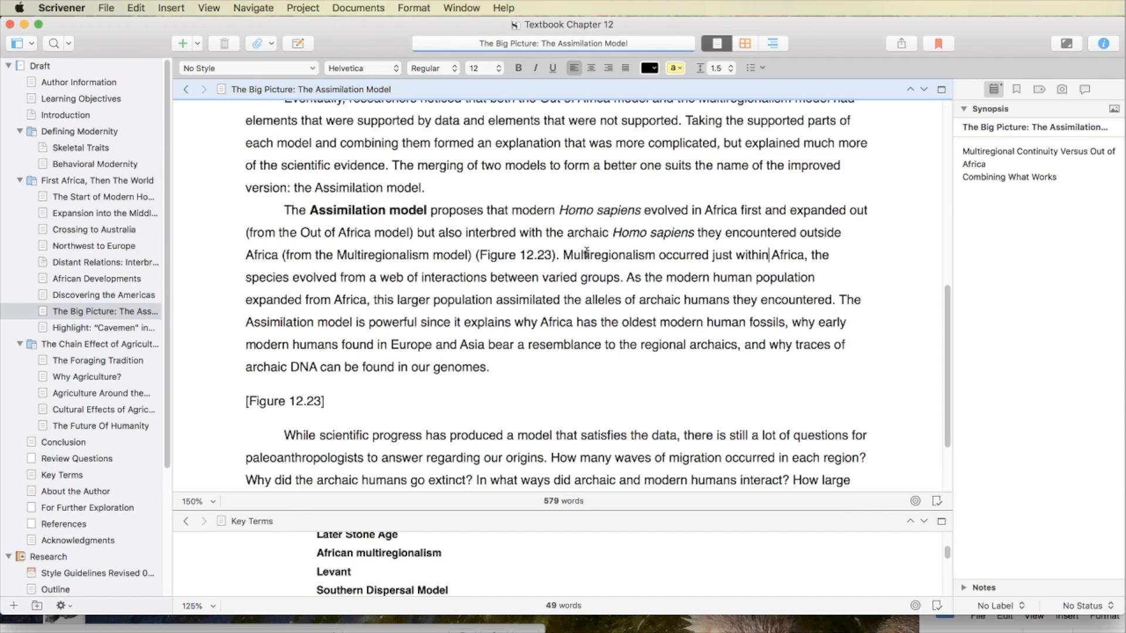
Step: Change the opening of the sentence after "(Figure 12.23)" to "True multiregionalism", with a lowercase m
{"action": "left_click_drag", "start_coordinate": [563, 255], "coordinate": [572, 256]}
{"action": "type", "text": "Try"}
{"action": "key", "text": "BackSpace"}
{"action": "key", "text": "BackSpace"}
{"action": "type", "text": "ue m"}
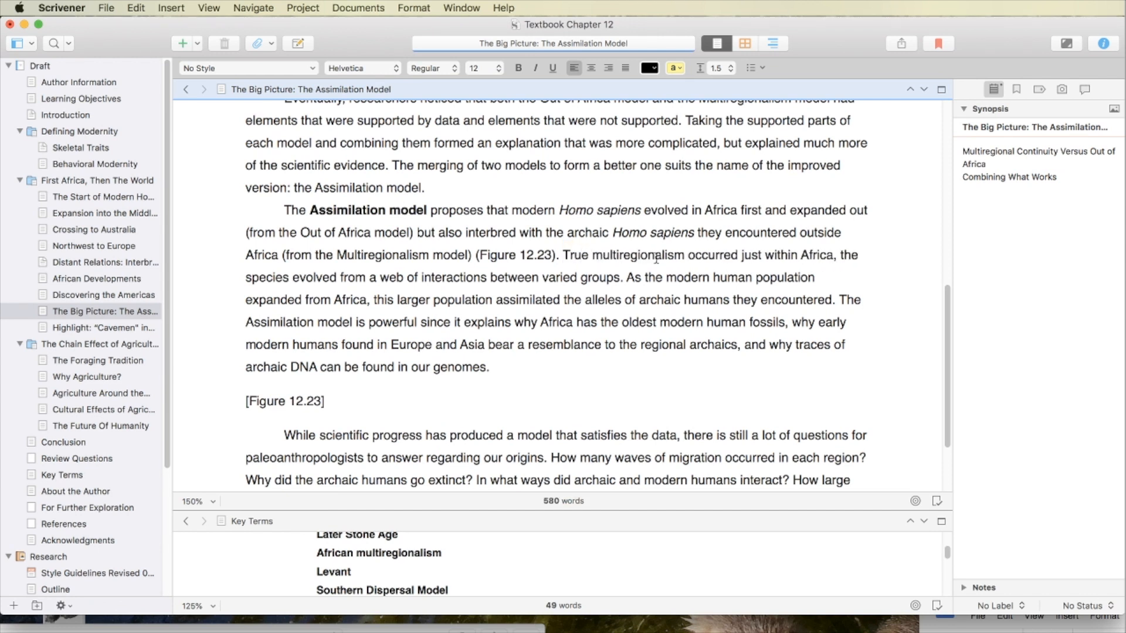
Step: Replace the comma after "just within Africa" with "as", so the clause continues into "the species evolved"
{"action": "left_click", "coordinate": [842, 256]}
{"action": "key", "text": "BackSpace"}
{"action": "key", "text": "BackSpace"}
{"action": "type", "text": "as"}
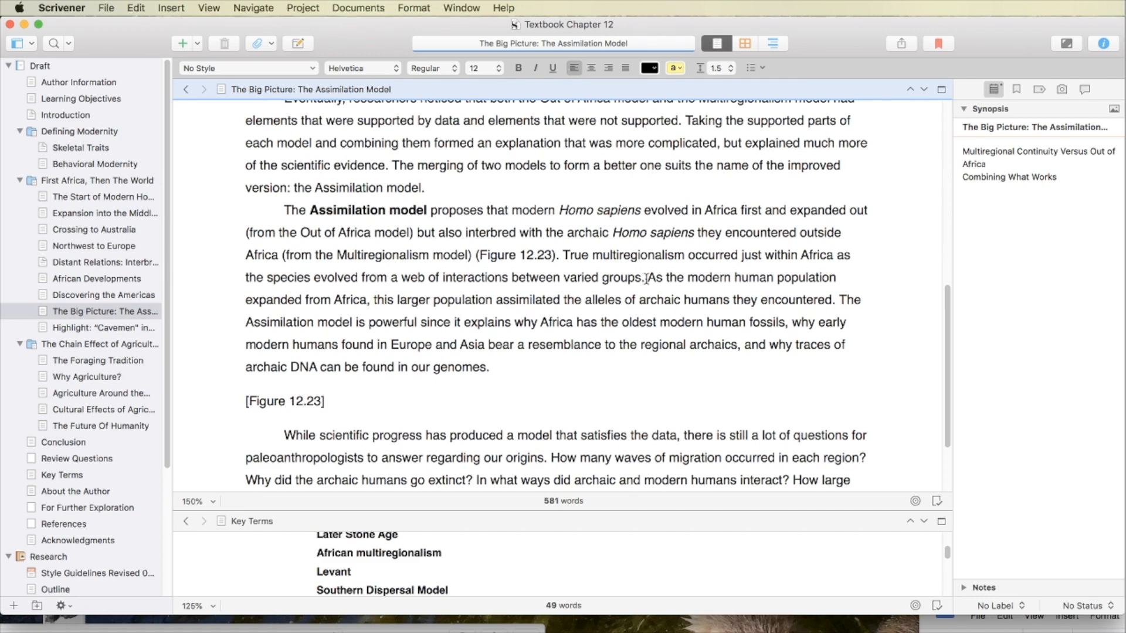
{"action": "scroll", "coordinate": [722, 281], "scroll_direction": "down", "scroll_amount": 3}
{"action": "scroll", "coordinate": [722, 282], "scroll_direction": "down", "scroll_amount": 2}
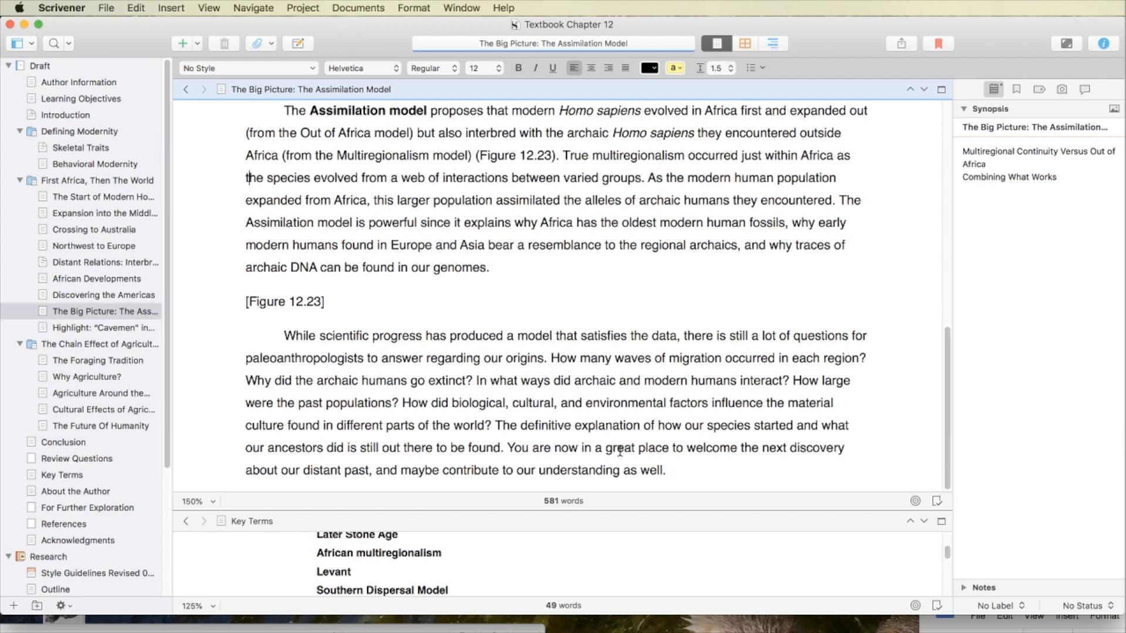
{"action": "right_click", "coordinate": [682, 470]}
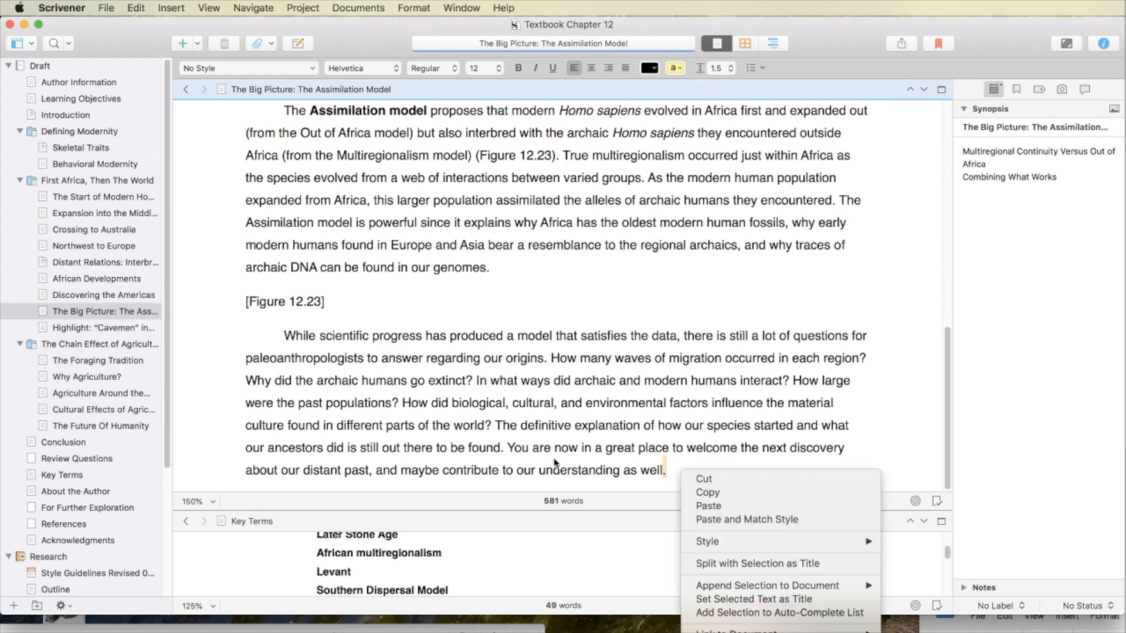
{"action": "left_click", "coordinate": [505, 448]}
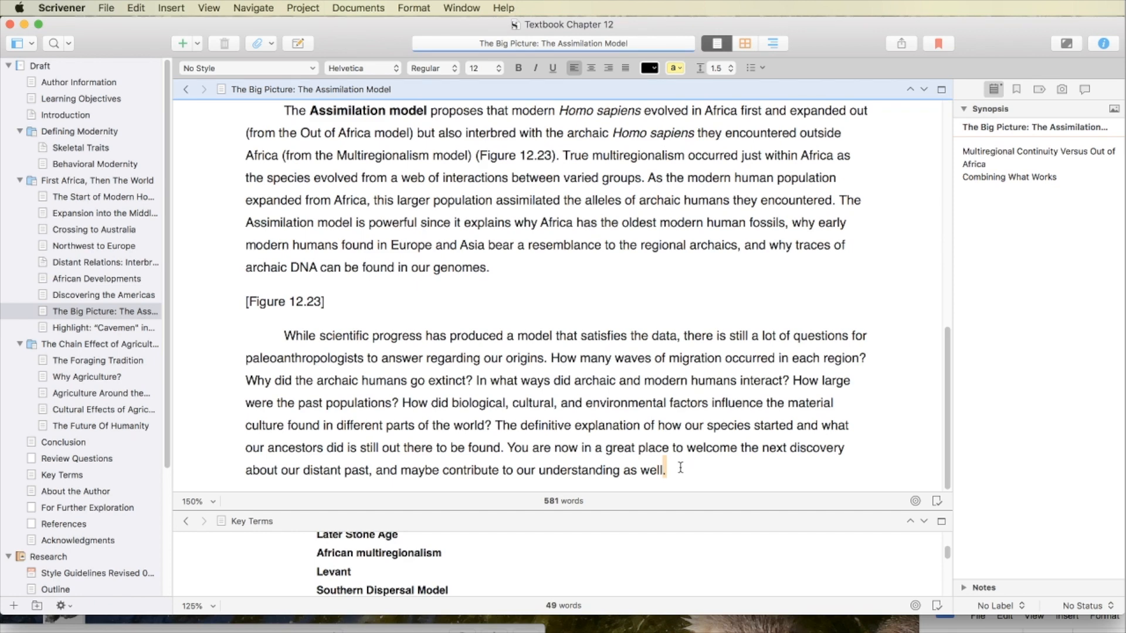
Step: In the Highlight section on "Cavemen" in Popular Culture, insert "western" before "popular culture" in the first sentence
{"action": "left_click", "coordinate": [130, 332]}
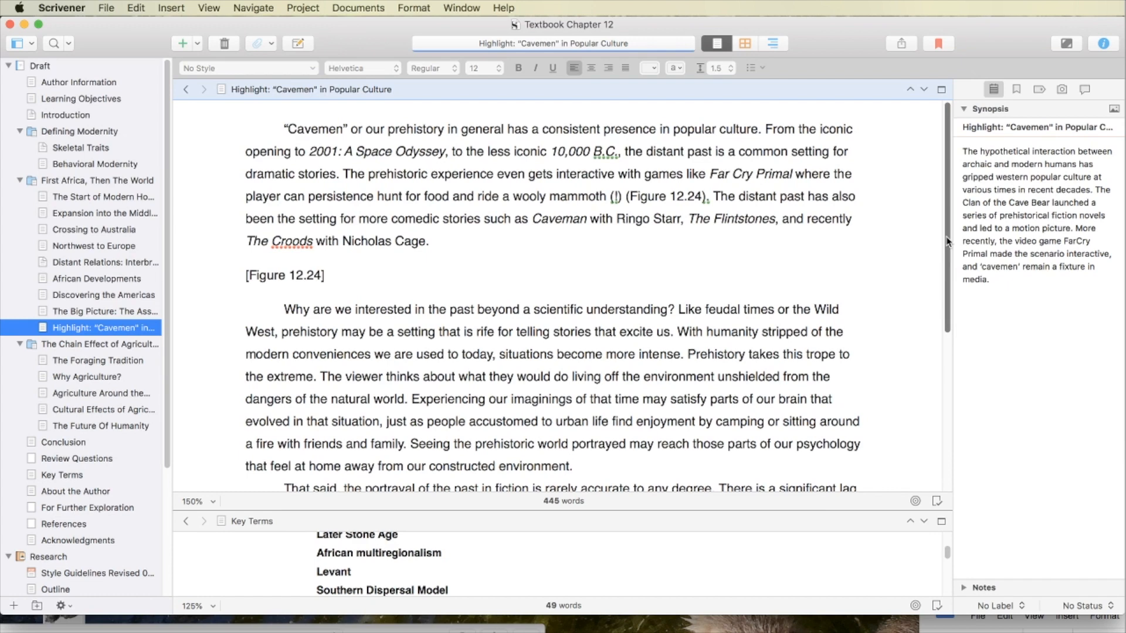
{"action": "scroll", "coordinate": [782, 244], "scroll_direction": "down", "scroll_amount": 1}
{"action": "scroll", "coordinate": [781, 244], "scroll_direction": "up", "scroll_amount": 1}
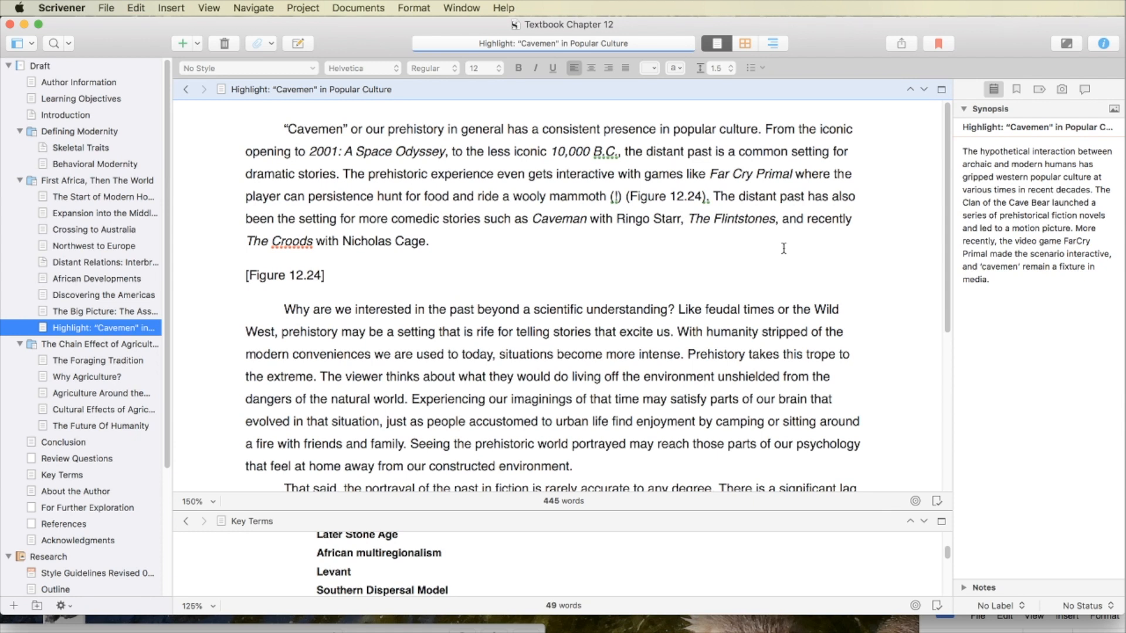
{"action": "left_click", "coordinate": [673, 130]}
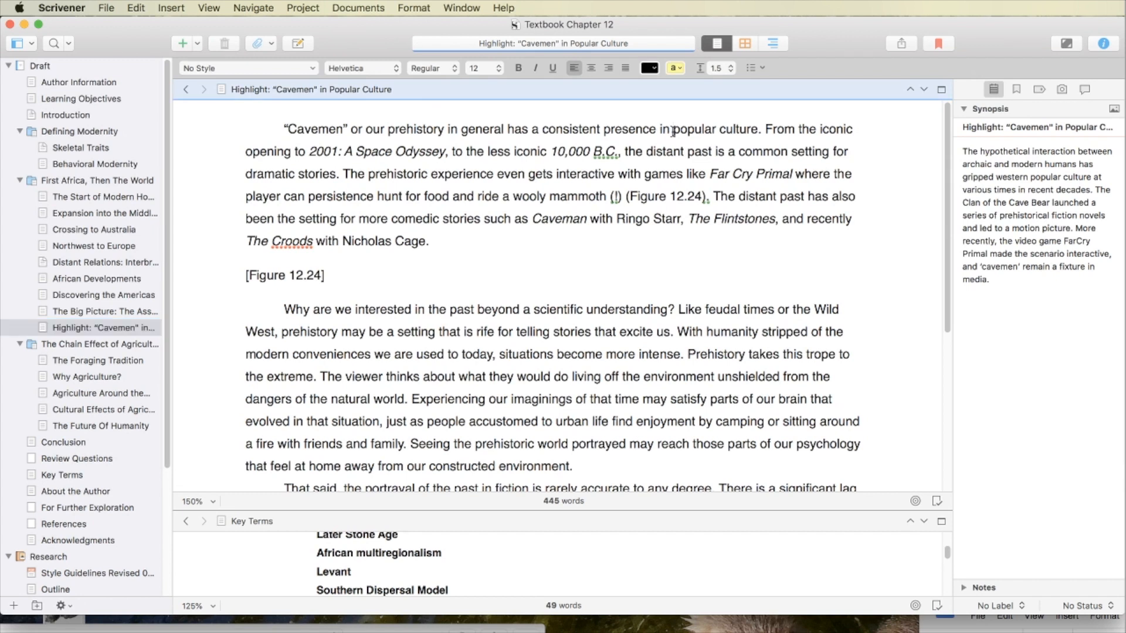
{"action": "type", "text": "western"}
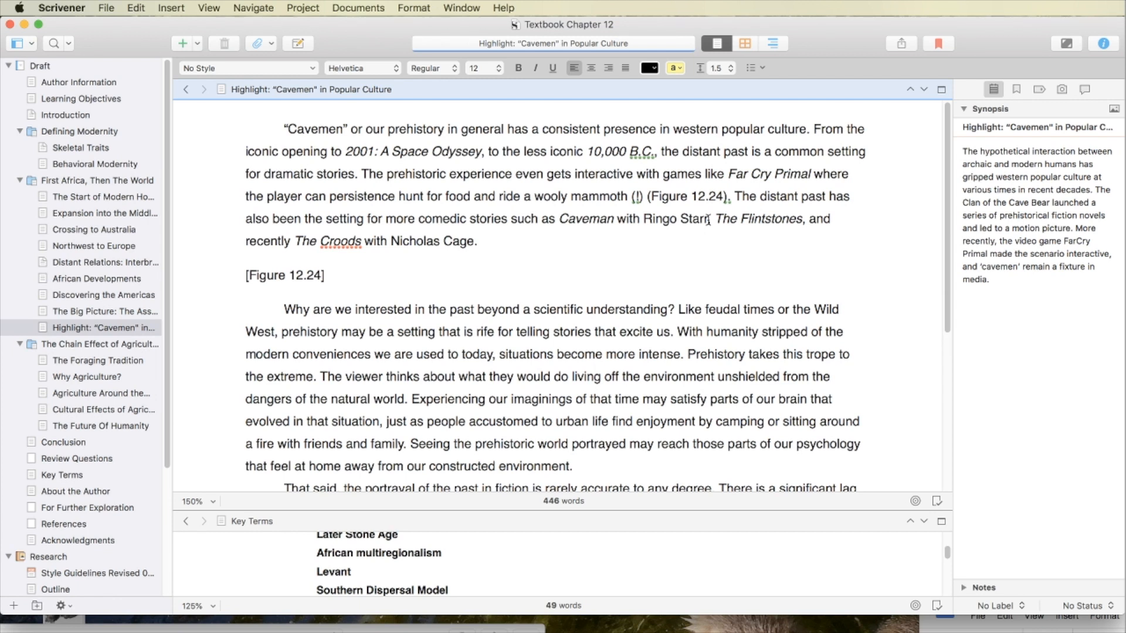
Step: Remove "Caveman with Ringo Starr" and its trailing comma and extra space from the list of comedic stories
{"action": "left_click_drag", "start_coordinate": [708, 220], "coordinate": [559, 220]}
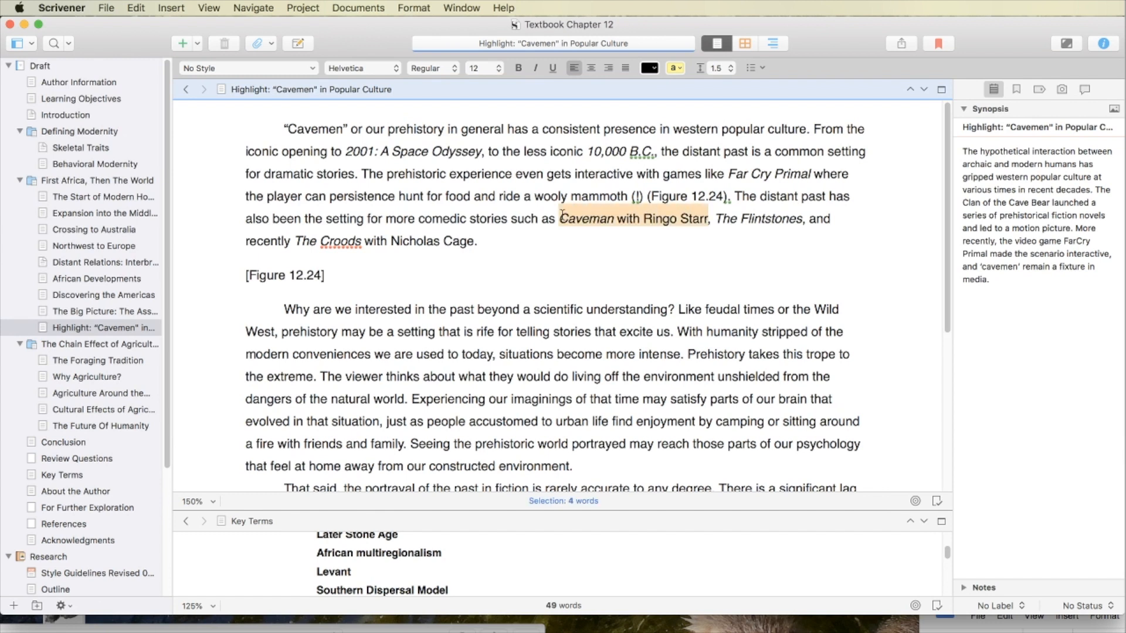
{"action": "key", "text": "BackSpace"}
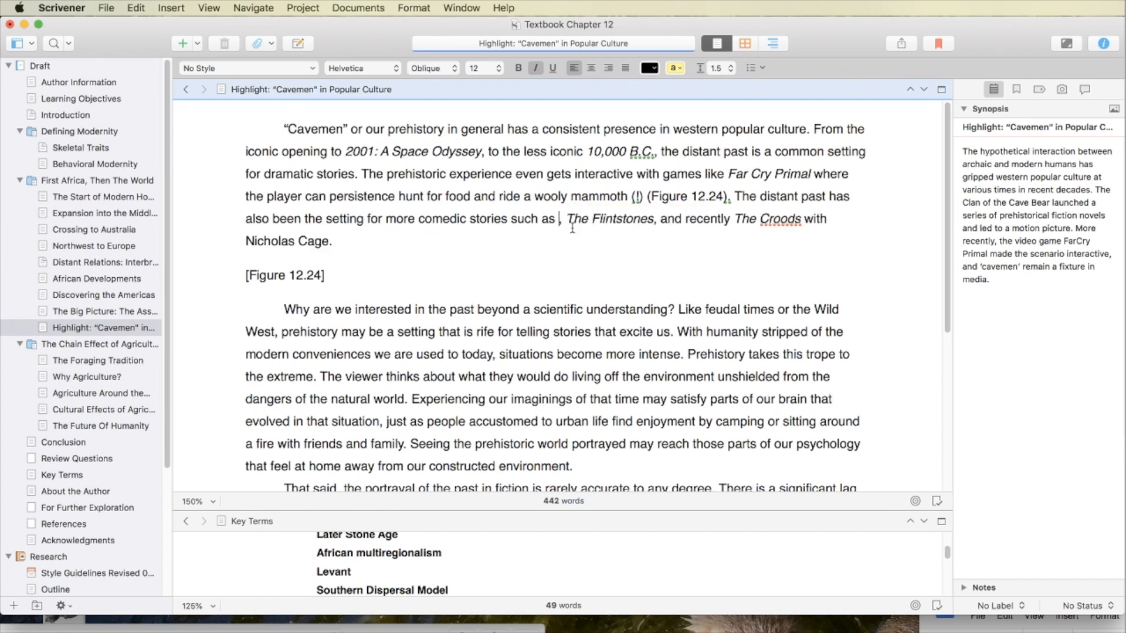
{"action": "key", "text": "Delete"}
{"action": "key", "text": "BackSpace"}
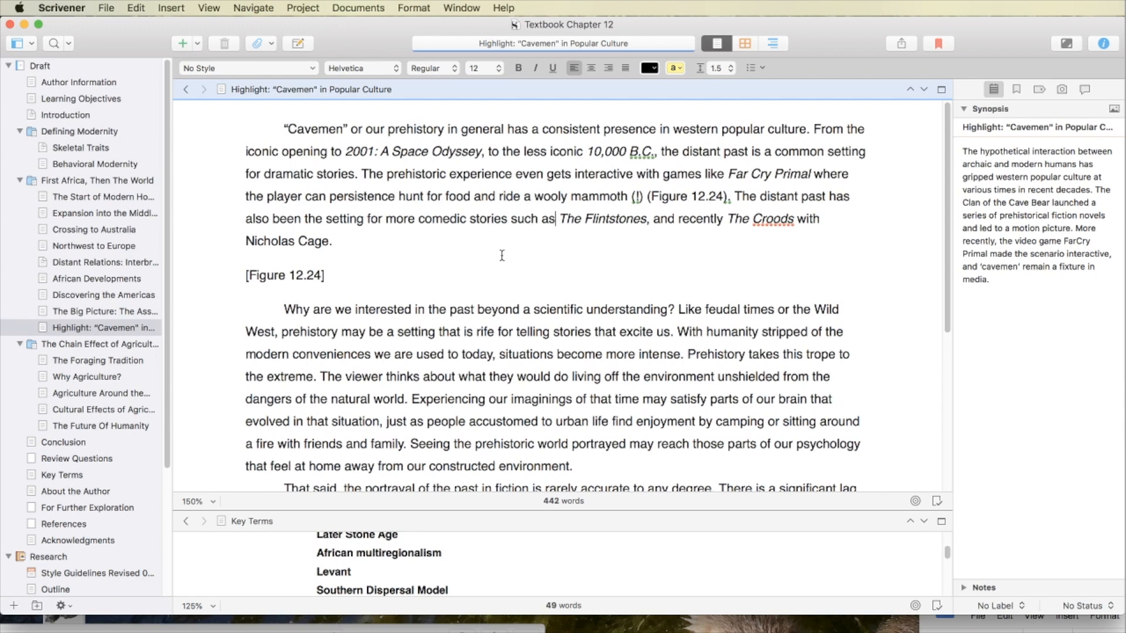
Step: In the "Cavemen" highlight's second paragraph, reword the last sentence's opening to "Seeing the portrayal of the prehistoric world", removing "portrayed"
{"action": "scroll", "coordinate": [502, 256], "scroll_direction": "down", "scroll_amount": 3}
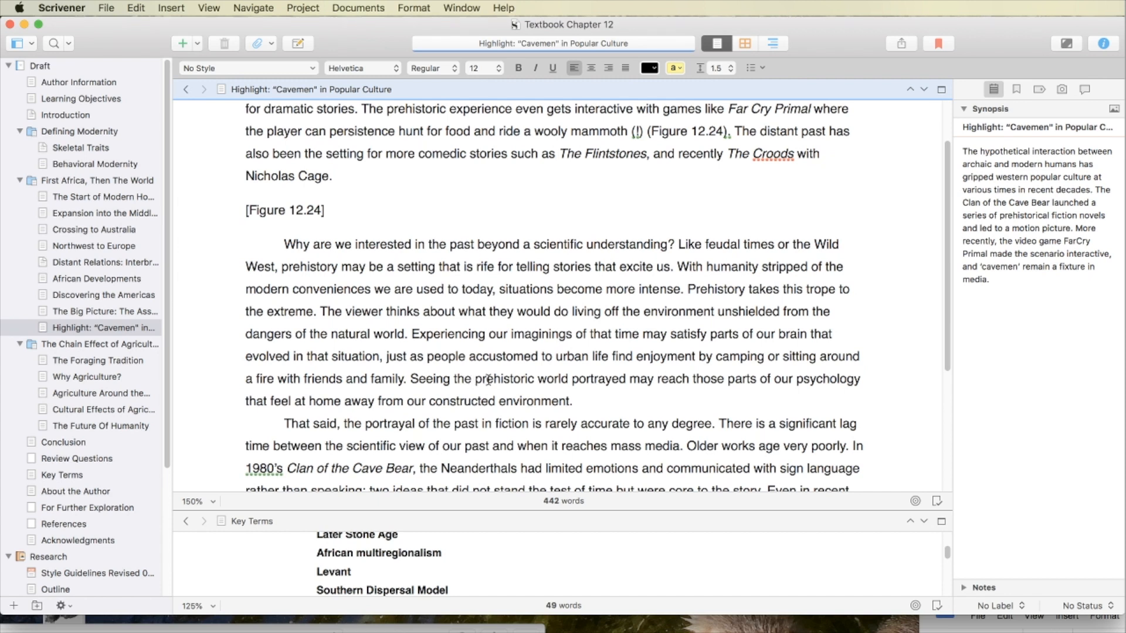
{"action": "double_click", "coordinate": [606, 378]}
{"action": "key", "text": "BackSpace"}
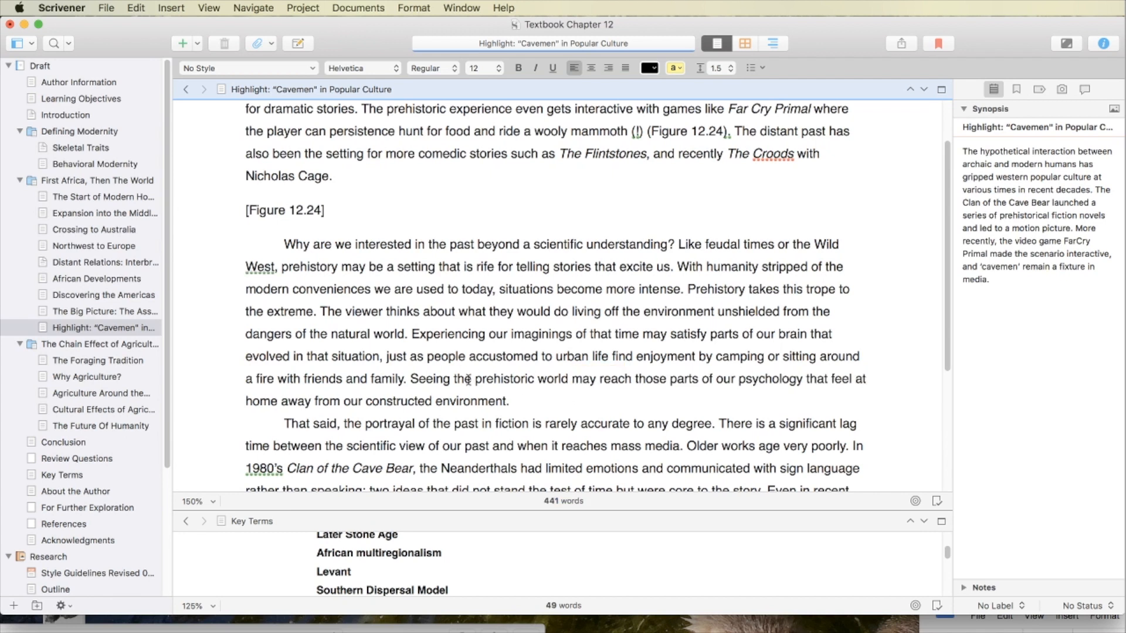
{"action": "left_click", "coordinate": [469, 379]}
{"action": "type", "text": "portrayal"}
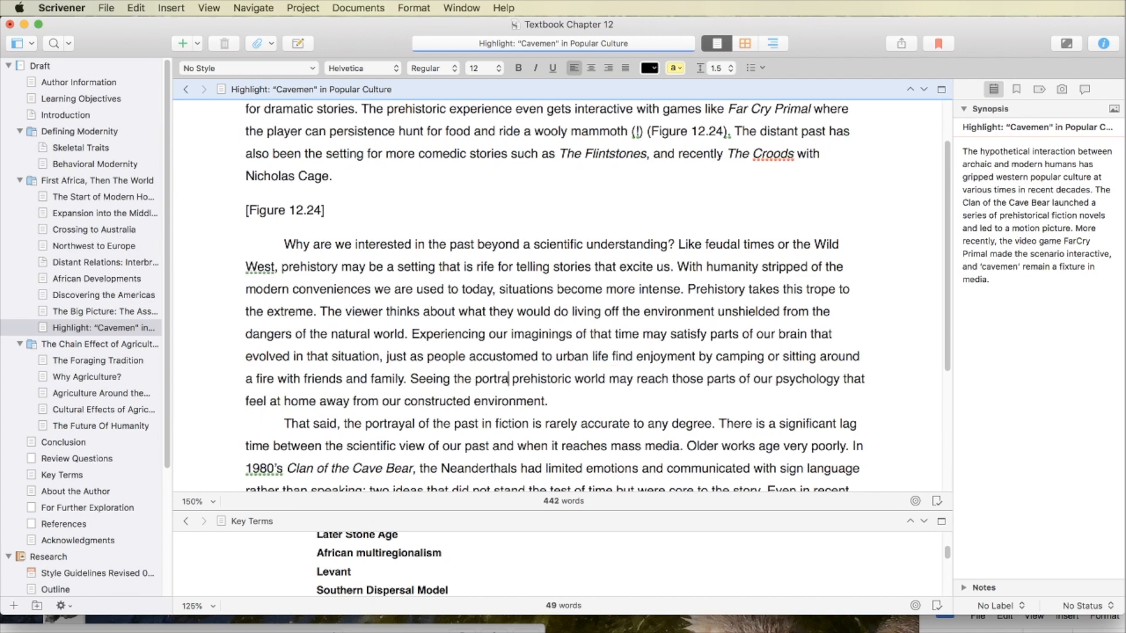
{"action": "type", "text": " of"}
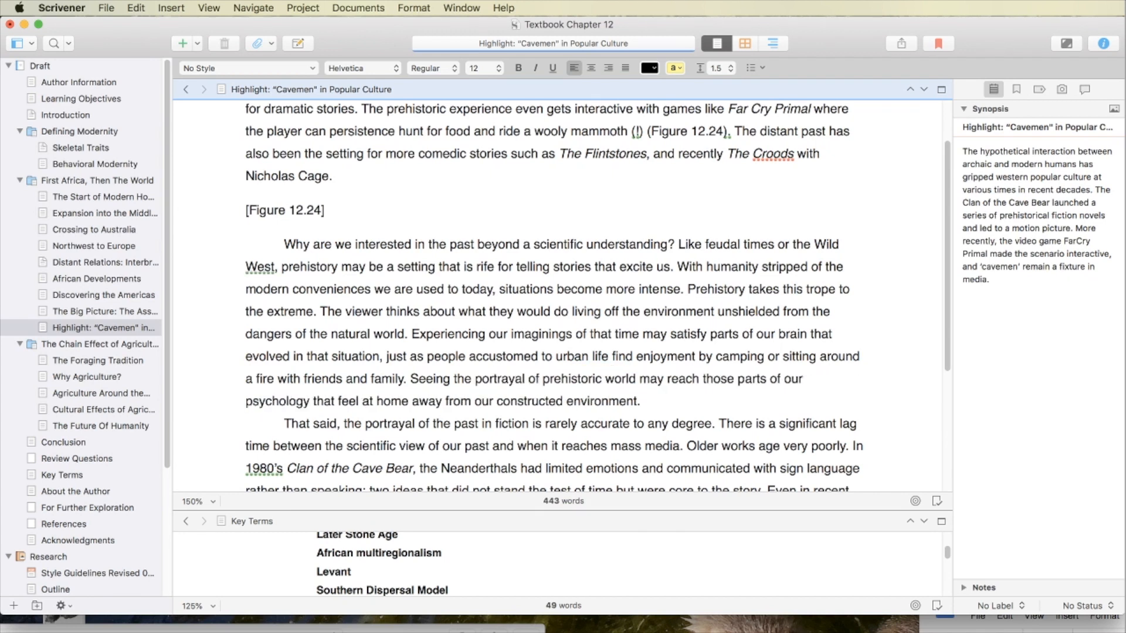
{"action": "type", "text": " the"}
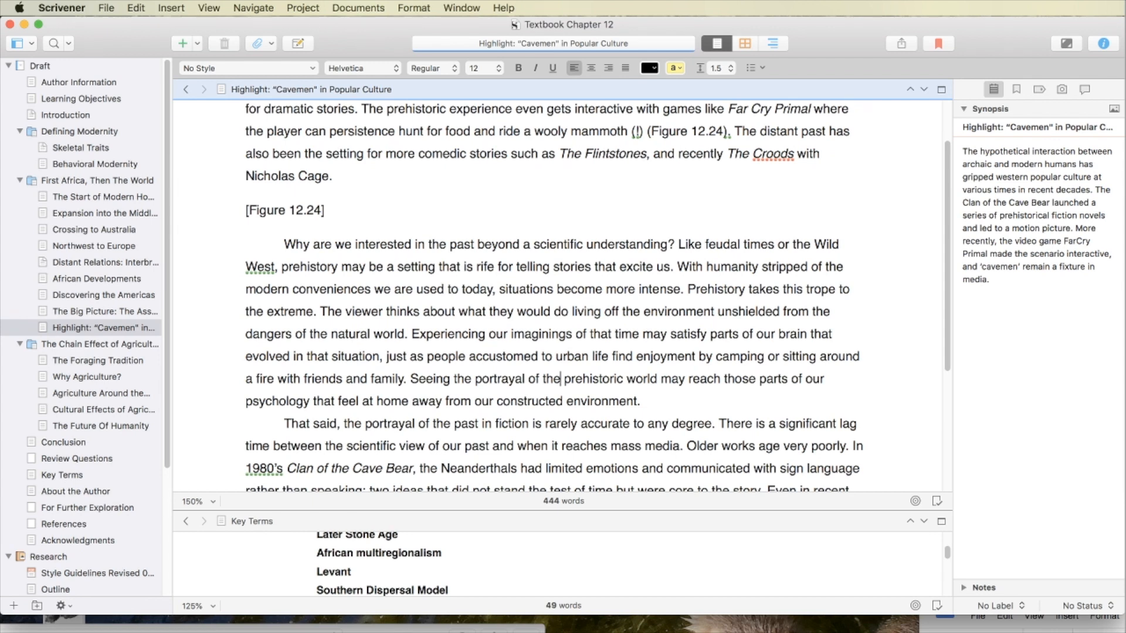
Step: In The Chain Effect of Agriculture, extend the end of the introductory paragraph to "the present day and beyond."
{"action": "scroll", "coordinate": [496, 344], "scroll_direction": "down", "scroll_amount": 6}
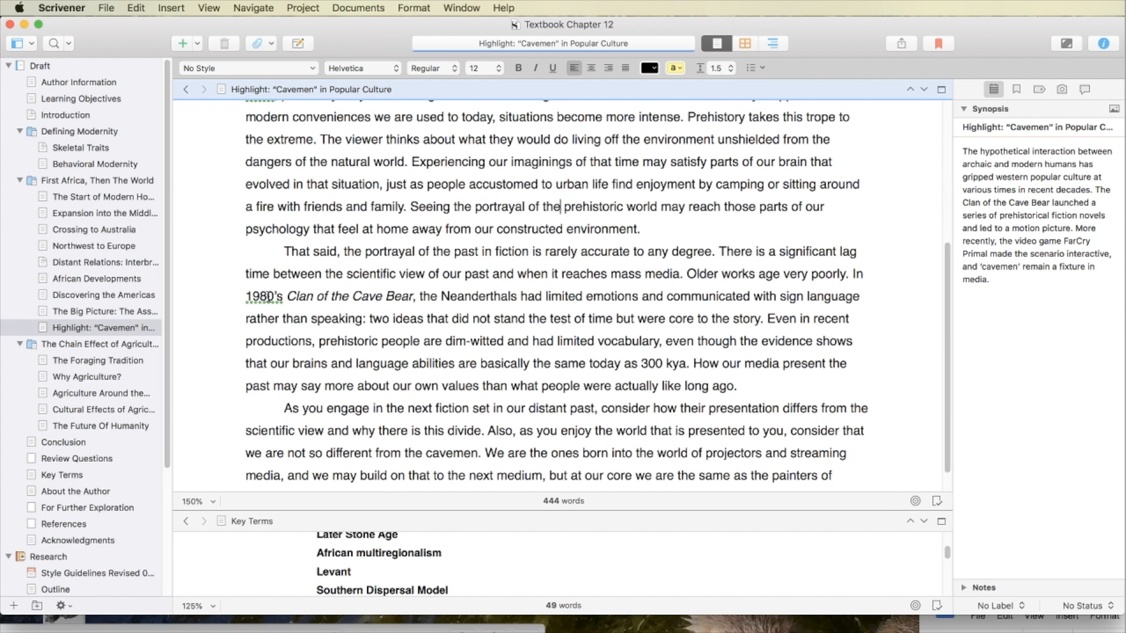
{"action": "mouse_move", "coordinate": [268, 298]}
{"action": "scroll", "coordinate": [388, 286], "scroll_direction": "down", "scroll_amount": 2}
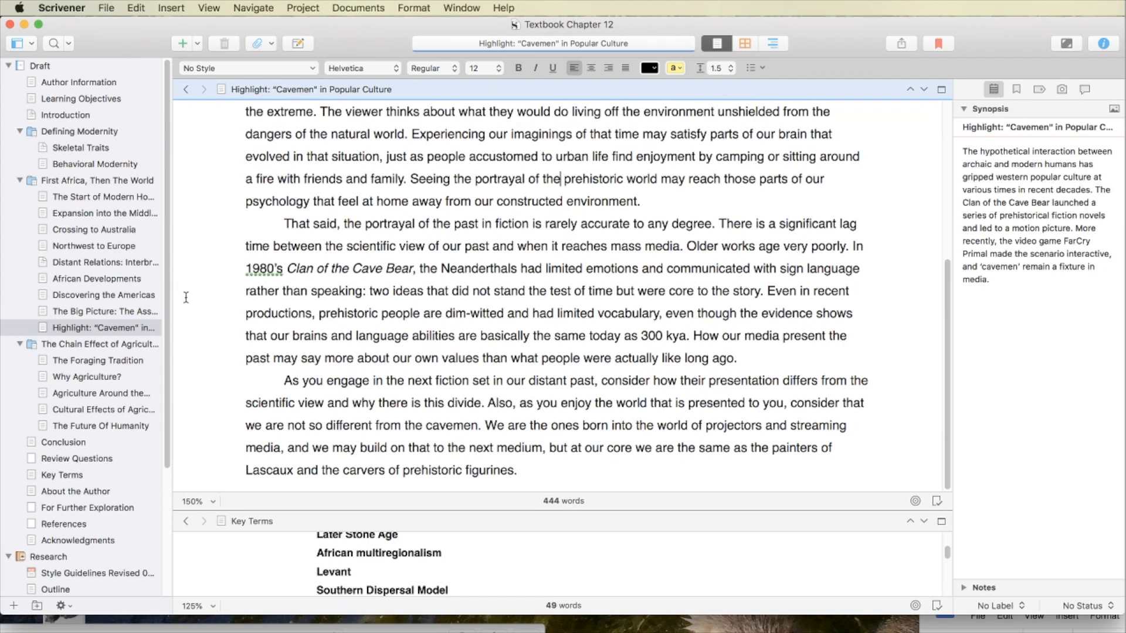
{"action": "left_click", "coordinate": [132, 345]}
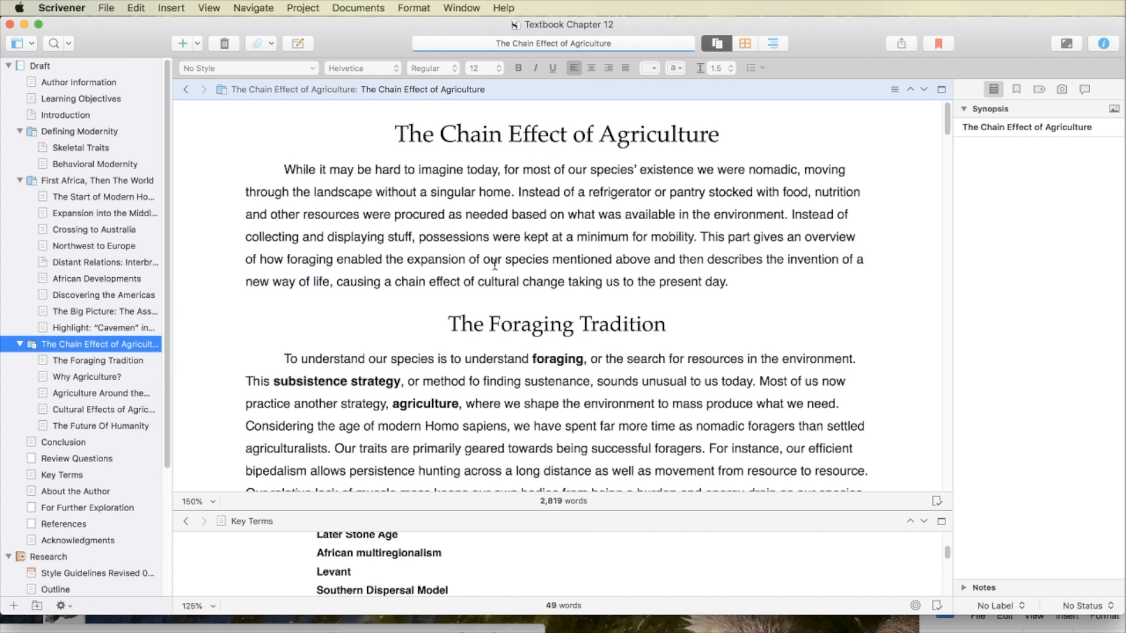
{"action": "left_click", "coordinate": [727, 285]}
{"action": "left_click", "coordinate": [726, 285]}
{"action": "type", "text": "an"}
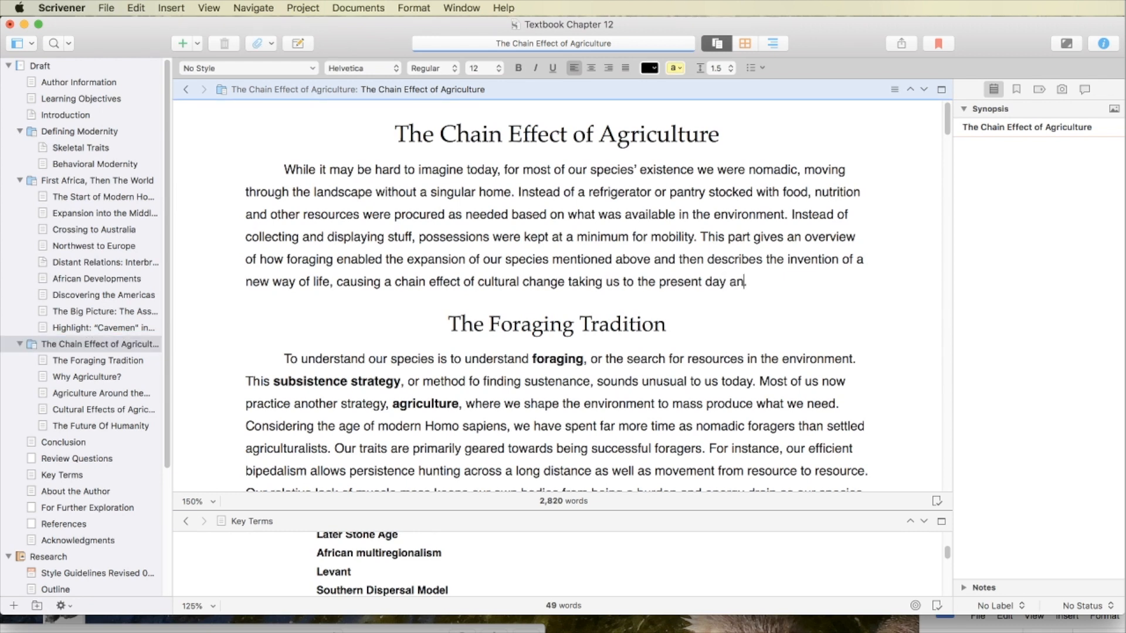
{"action": "type", "text": "d beyond."}
{"action": "left_click", "coordinate": [797, 282]}
Step: In the same sentence, change "foraging" to "this foraging lifestyle" and delete "mentioned above" after "our species"
{"action": "double_click", "coordinate": [302, 256]}
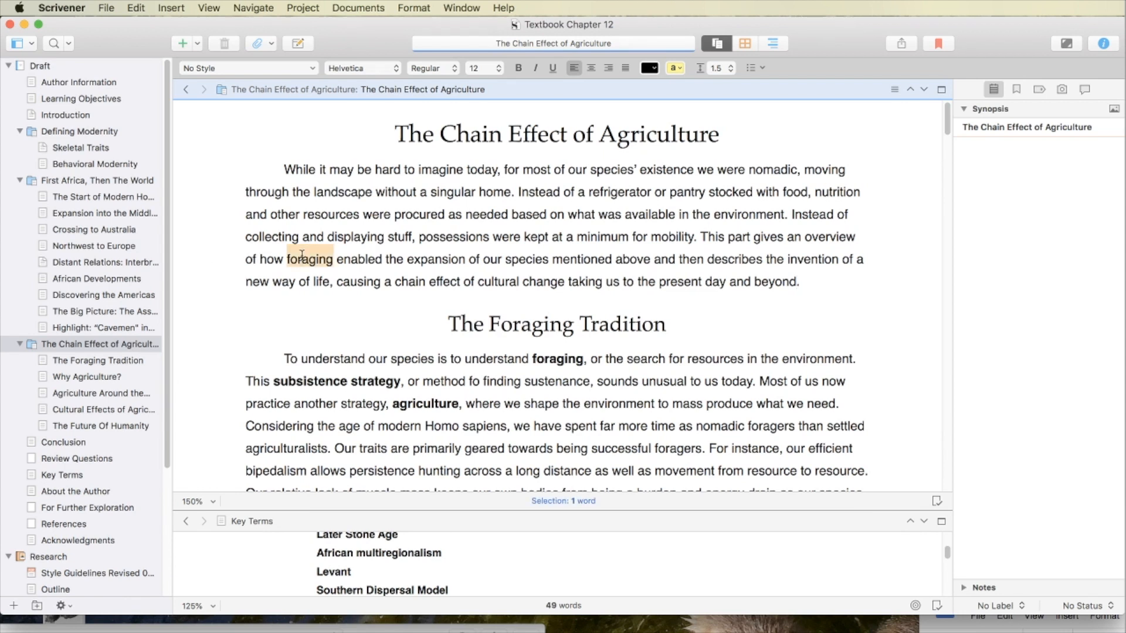
{"action": "type", "text": "this"}
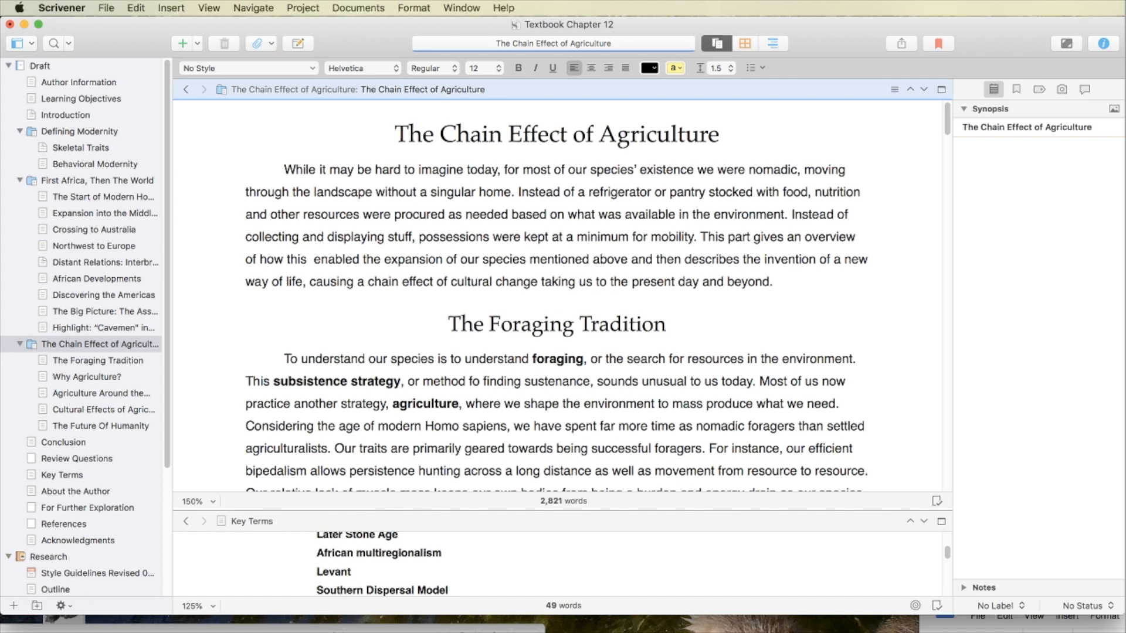
{"action": "type", "text": " foraging li"}
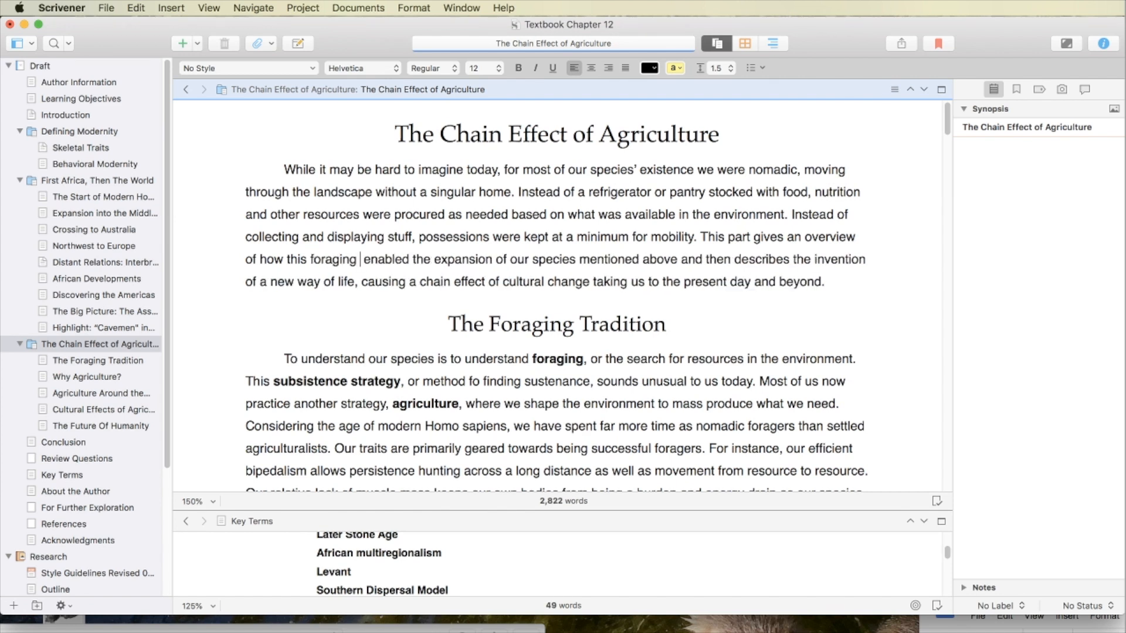
{"action": "type", "text": "festyle"}
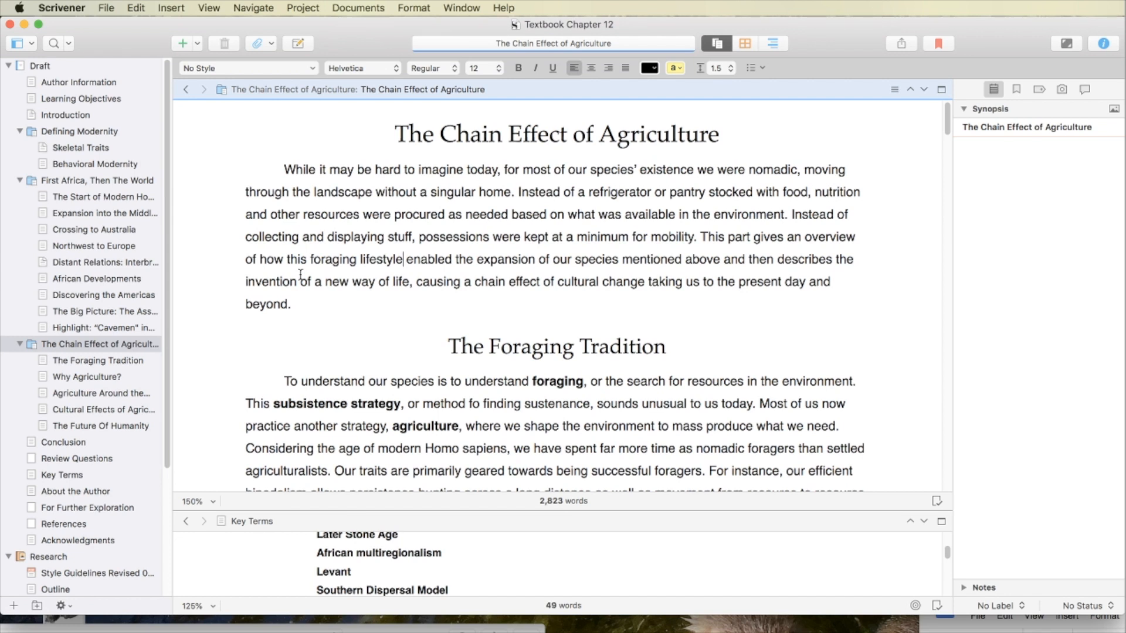
{"action": "left_click_drag", "start_coordinate": [622, 259], "coordinate": [723, 259]}
{"action": "key", "text": "BackSpace"}
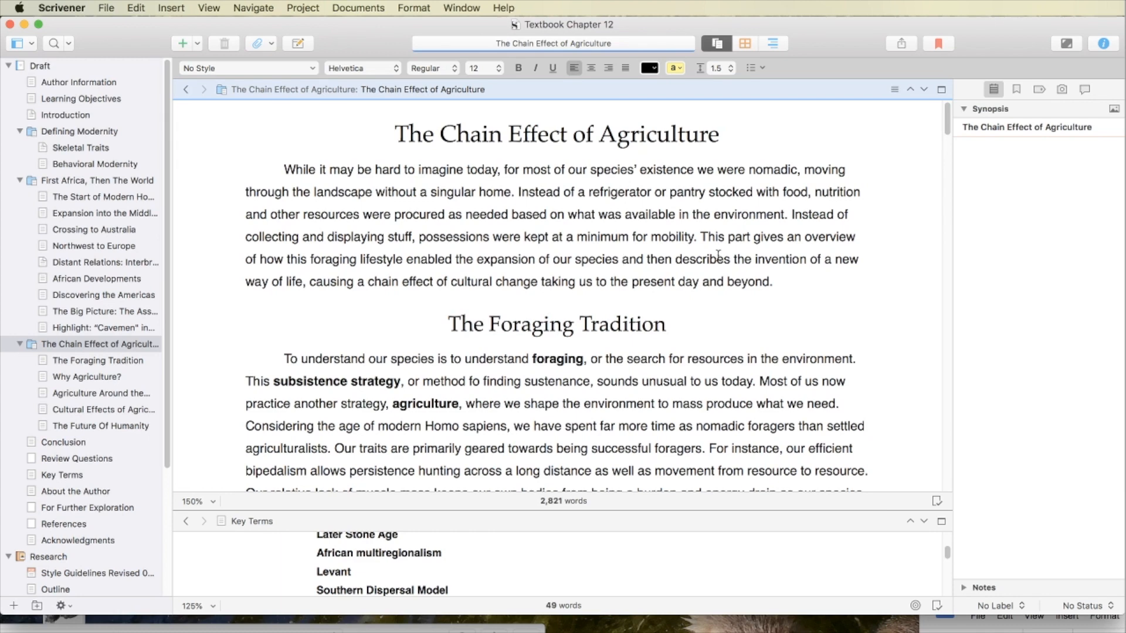
Step: Open The Foraging Tradition section and correct the typo "fo" after "method" to "of"
{"action": "scroll", "coordinate": [717, 254], "scroll_direction": "down", "scroll_amount": 1}
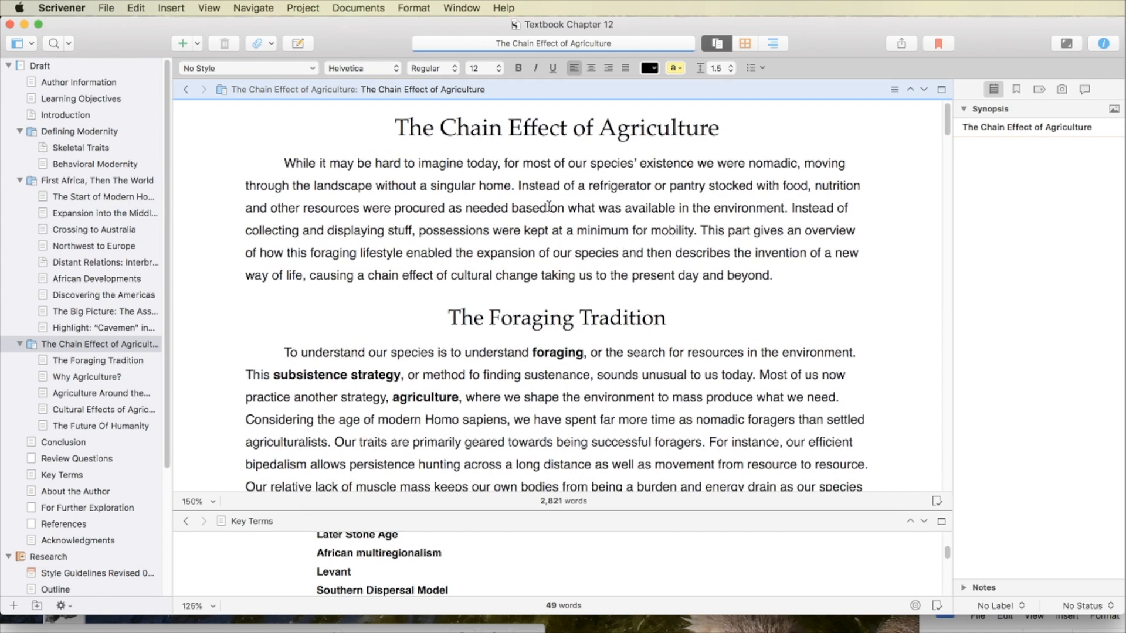
{"action": "scroll", "coordinate": [545, 210], "scroll_direction": "down", "scroll_amount": 5}
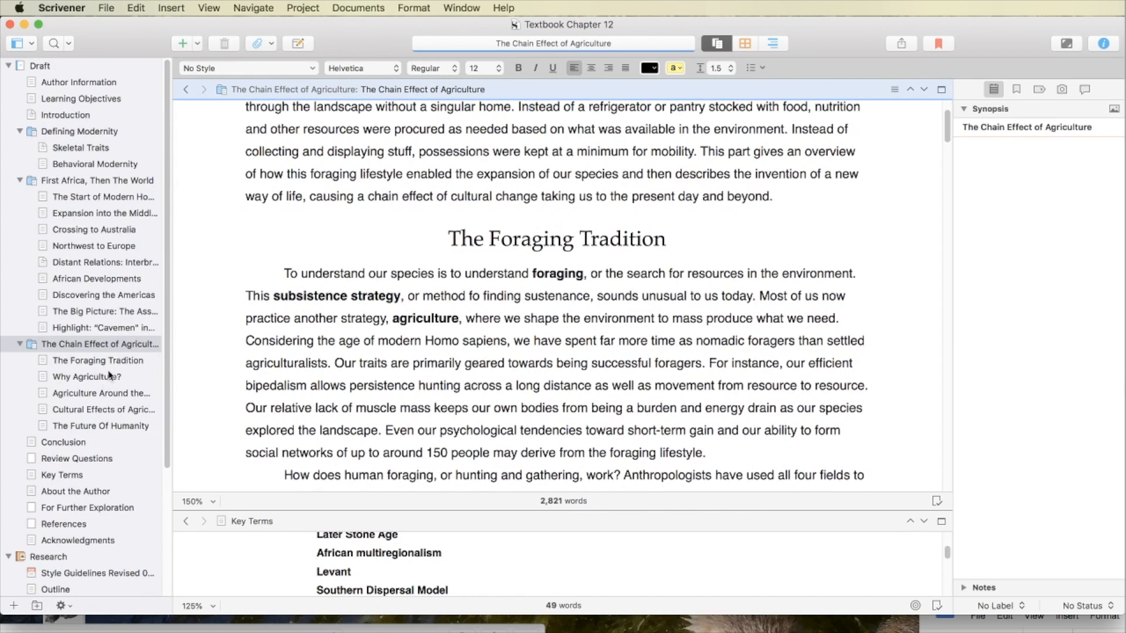
{"action": "scroll", "coordinate": [435, 300], "scroll_direction": "up", "scroll_amount": 5}
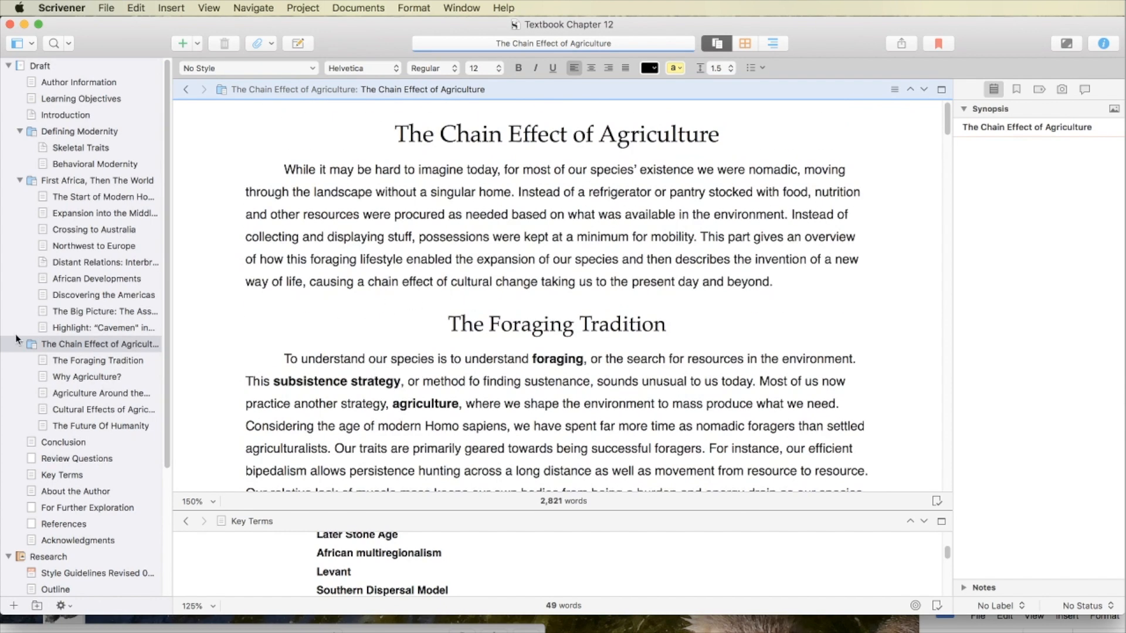
{"action": "left_click", "coordinate": [114, 359]}
{"action": "scroll", "coordinate": [371, 326], "scroll_direction": "up", "scroll_amount": 10}
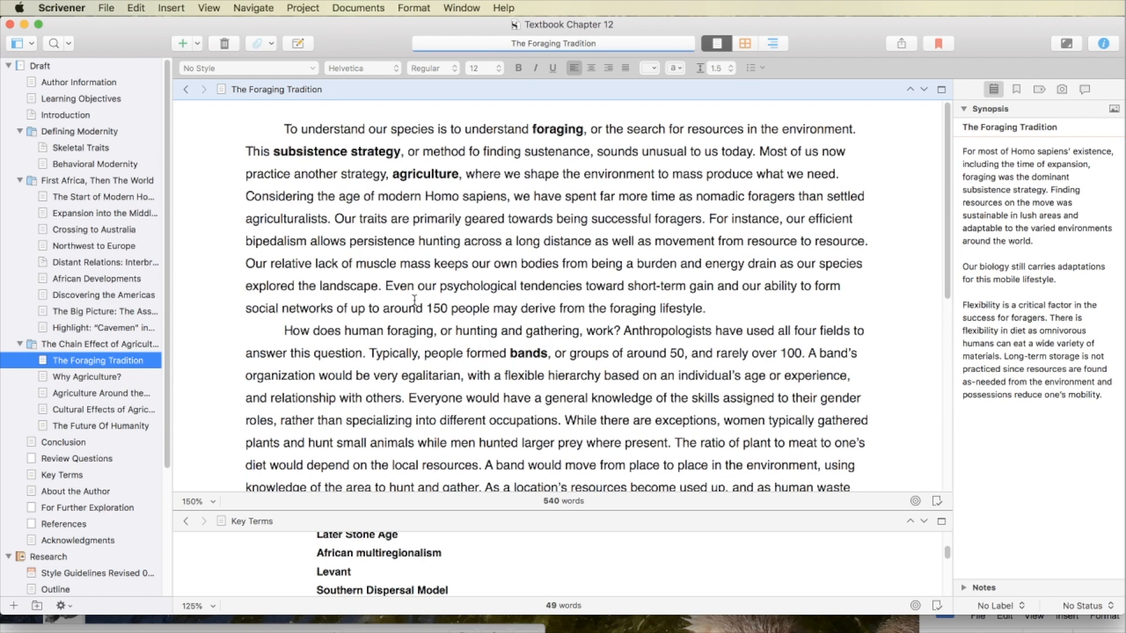
{"action": "double_click", "coordinate": [472, 151]}
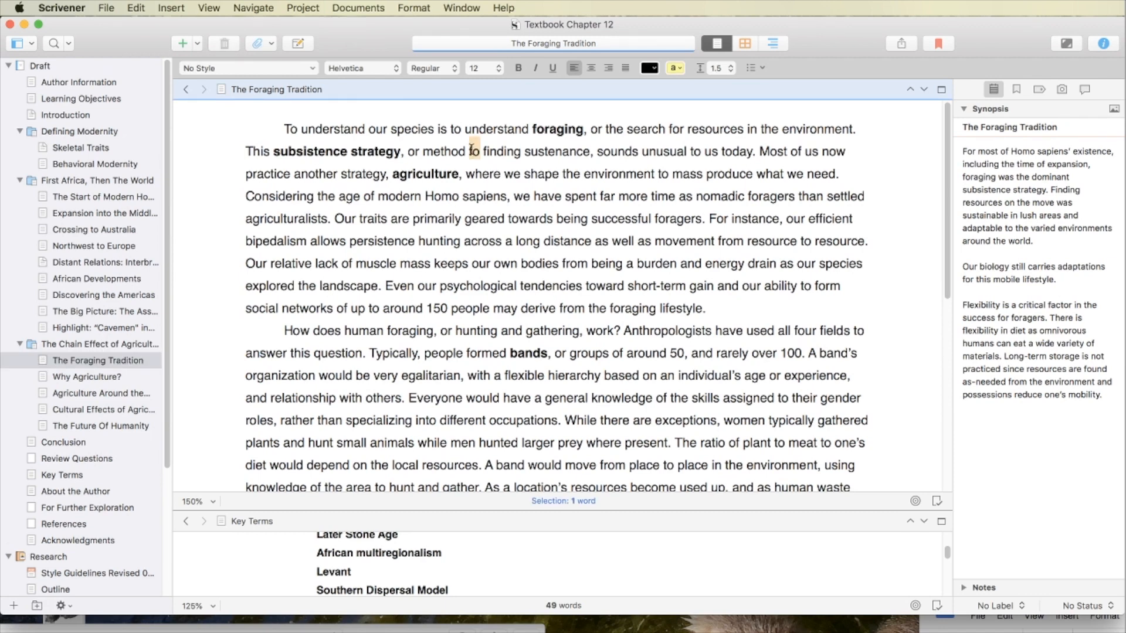
{"action": "right_click", "coordinate": [474, 154]}
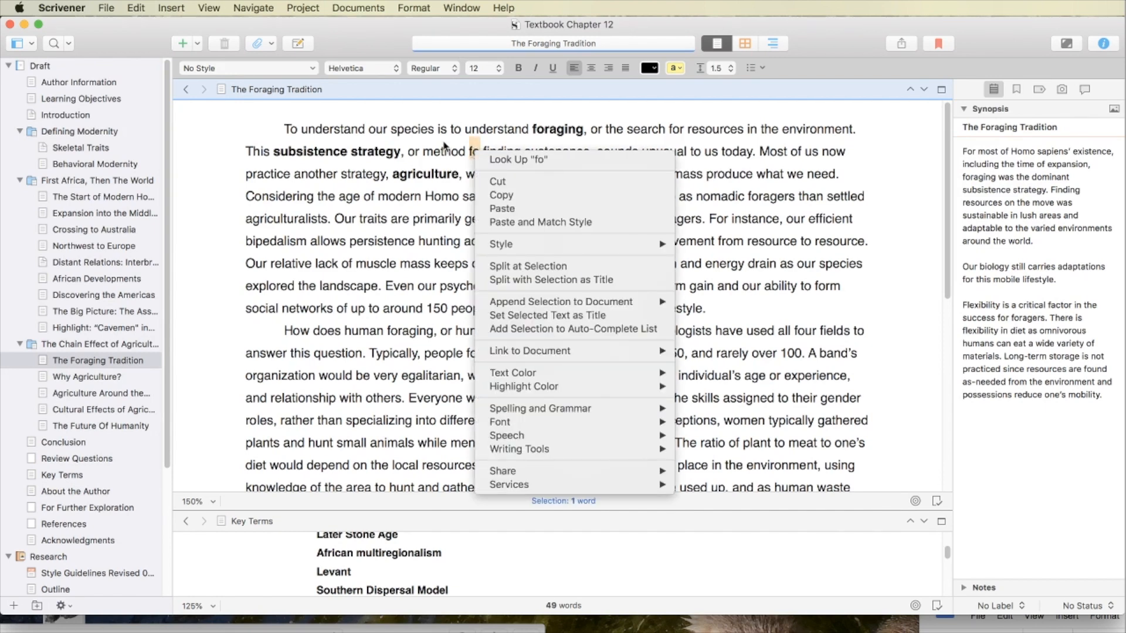
{"action": "left_click", "coordinate": [464, 150]}
{"action": "type", "text": "of"}
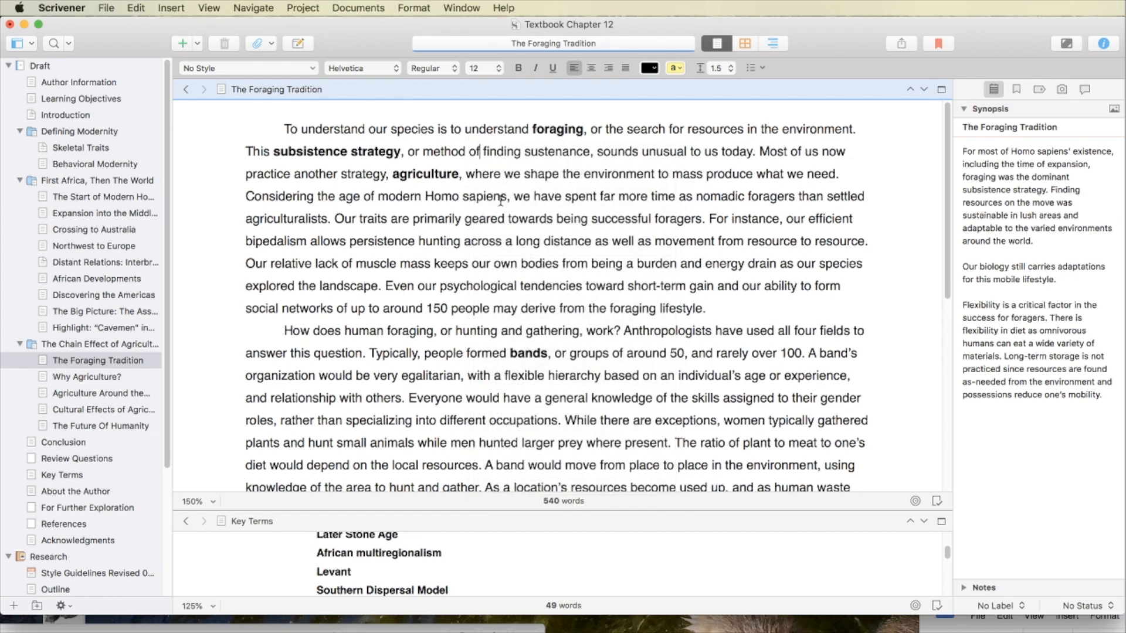
{"action": "left_click", "coordinate": [137, 8]}
{"action": "mouse_move", "coordinate": [214, 328]}
{"action": "mouse_move", "coordinate": [214, 348]}
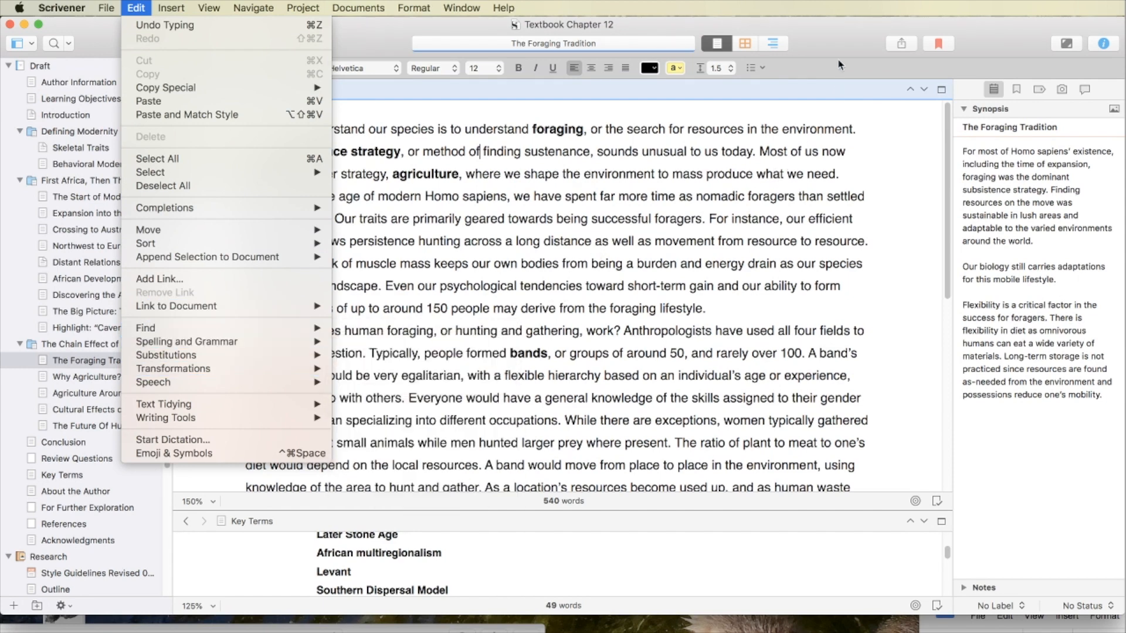
{"action": "left_click", "coordinate": [513, 236]}
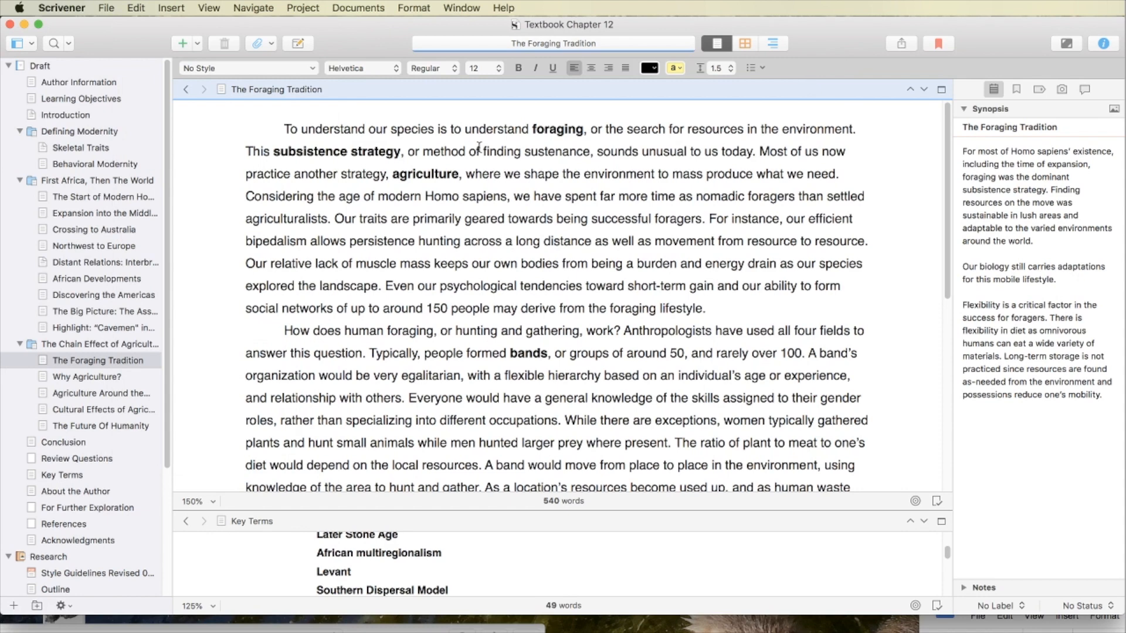
Step: Insert "fo" after "method of" as a test, look it up in Dictionary, and delete it again
{"action": "type", "text": "fo"}
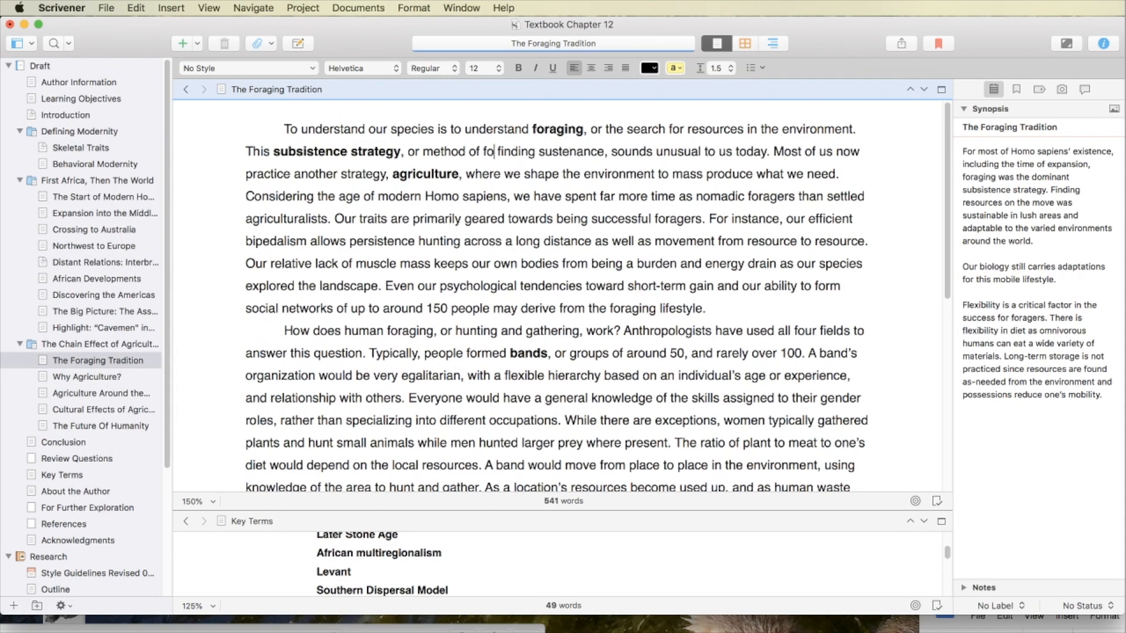
{"action": "double_click", "coordinate": [488, 152]}
{"action": "right_click", "coordinate": [488, 154]}
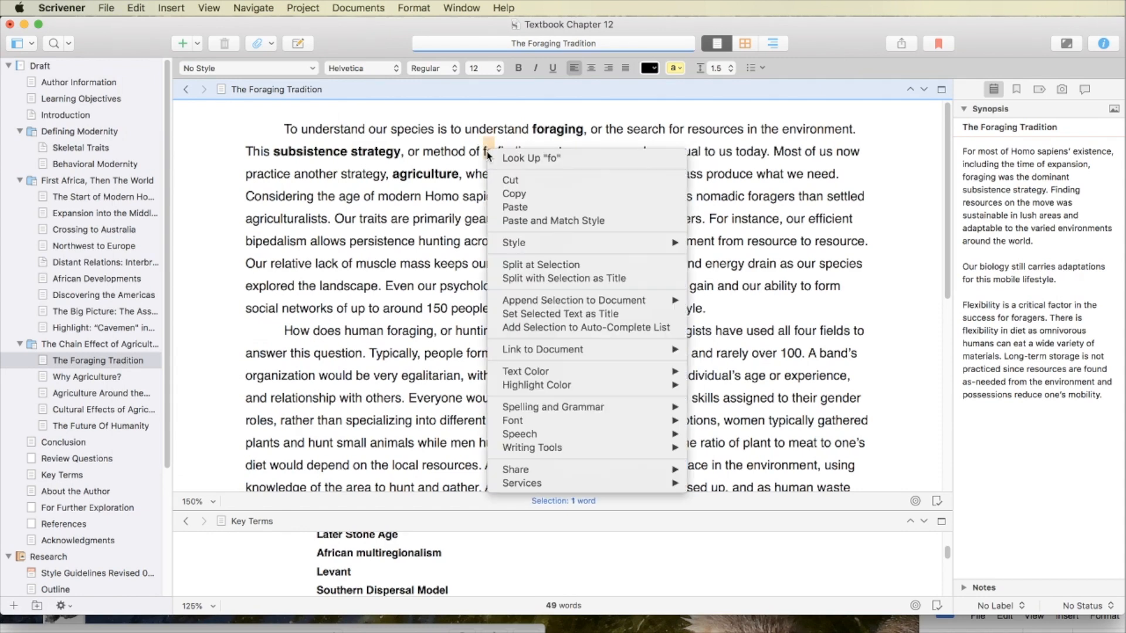
{"action": "left_click", "coordinate": [538, 162]}
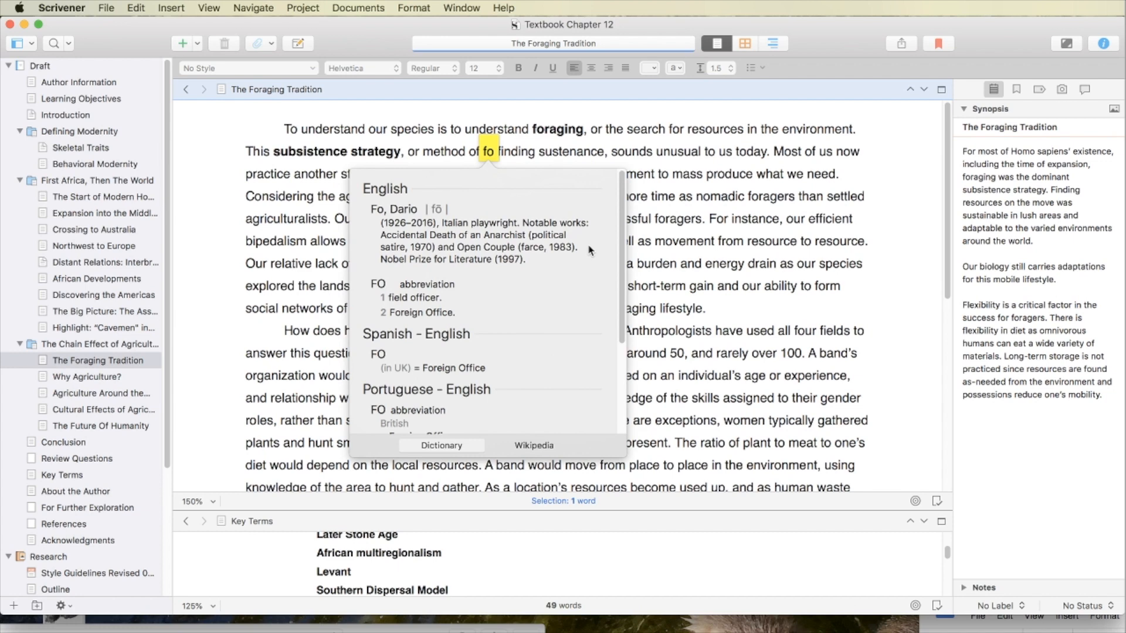
{"action": "scroll", "coordinate": [590, 251], "scroll_direction": "down", "scroll_amount": 5}
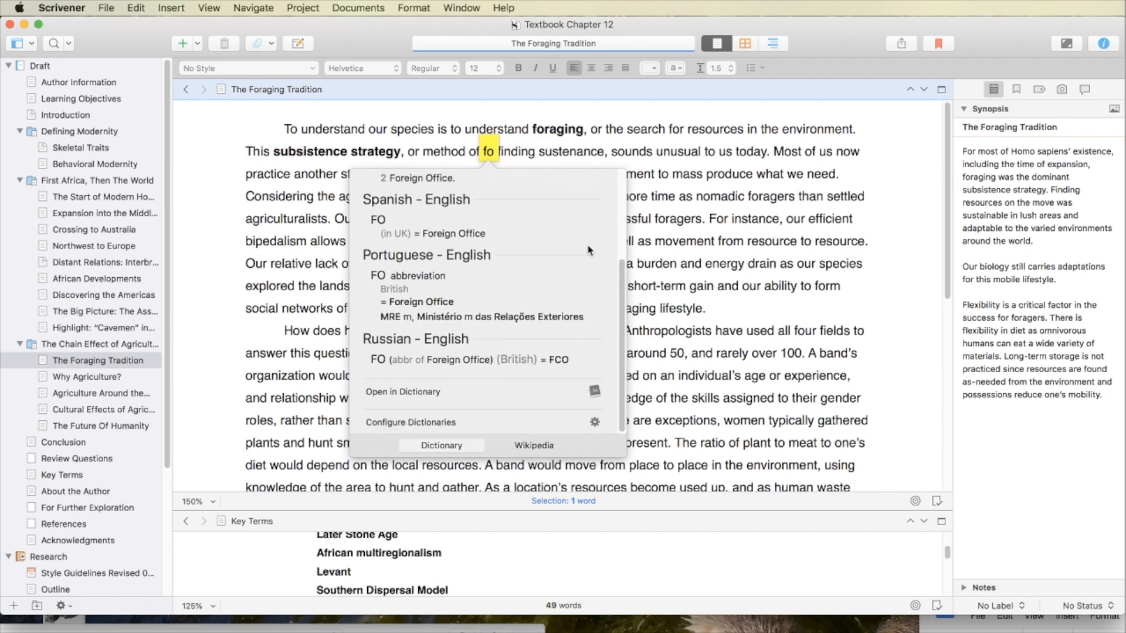
{"action": "left_click", "coordinate": [594, 393]}
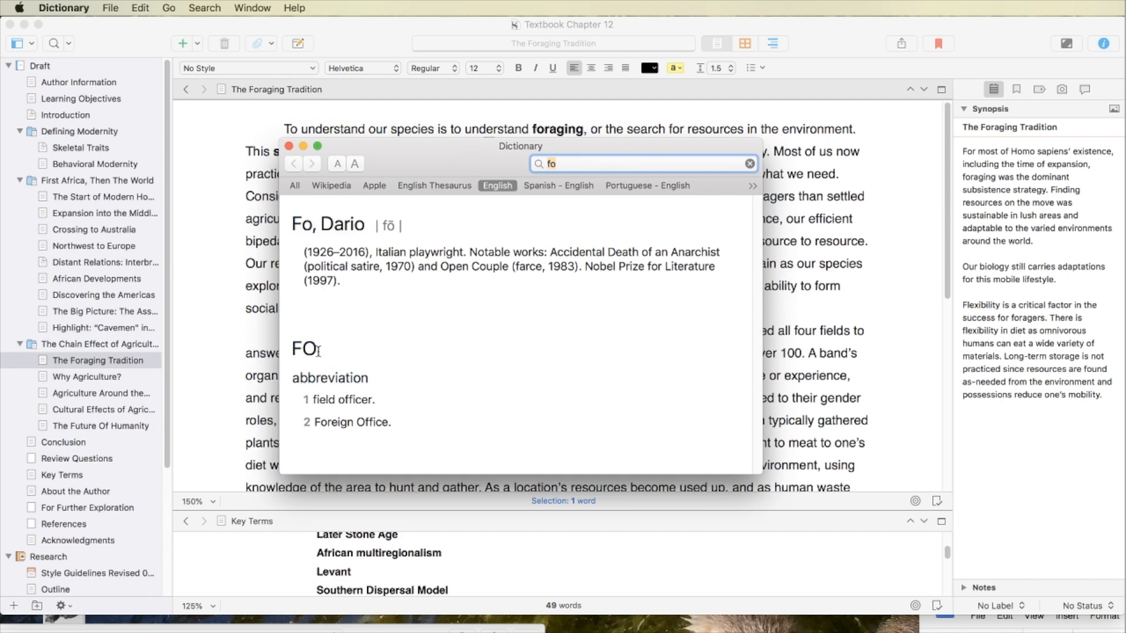
{"action": "left_click_drag", "start_coordinate": [458, 149], "coordinate": [486, 324]}
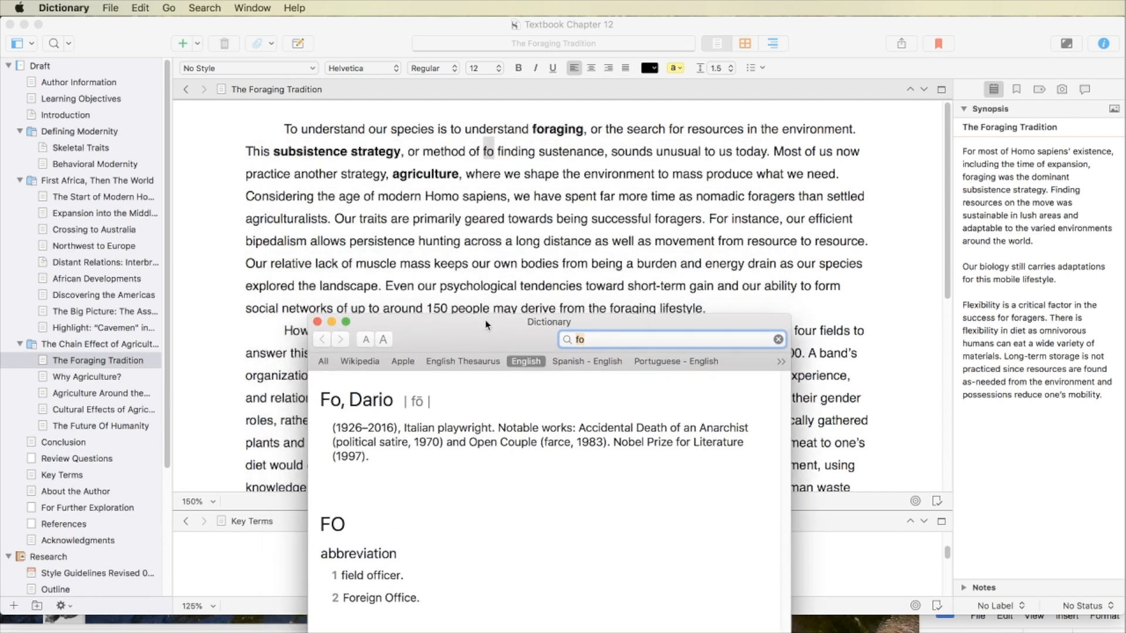
{"action": "left_click", "coordinate": [317, 322]}
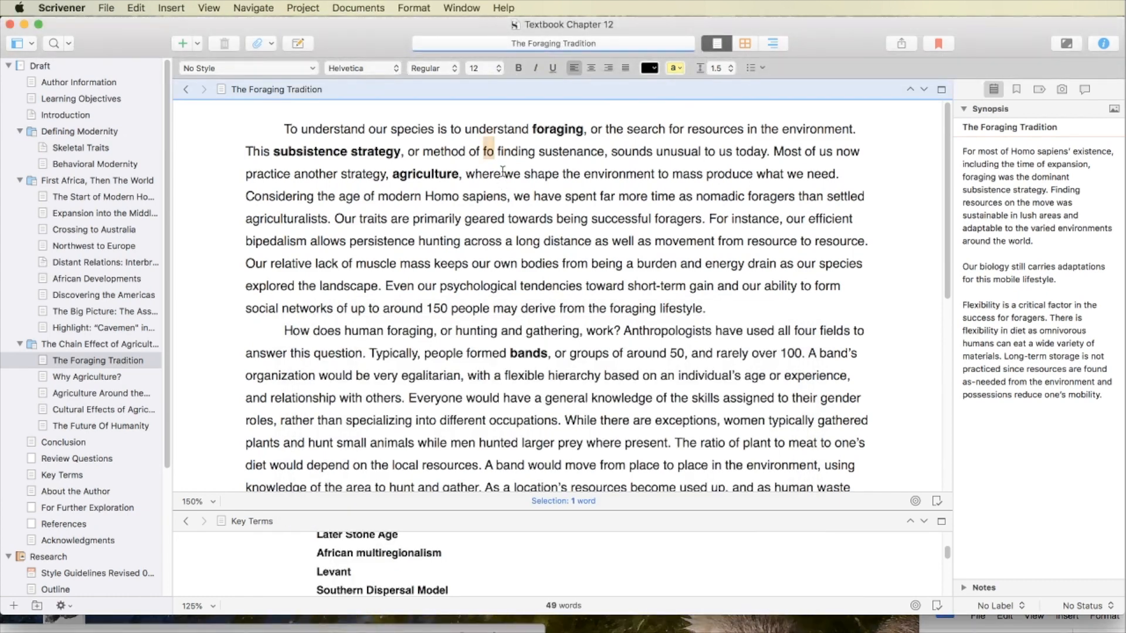
{"action": "key", "text": "BackSpace"}
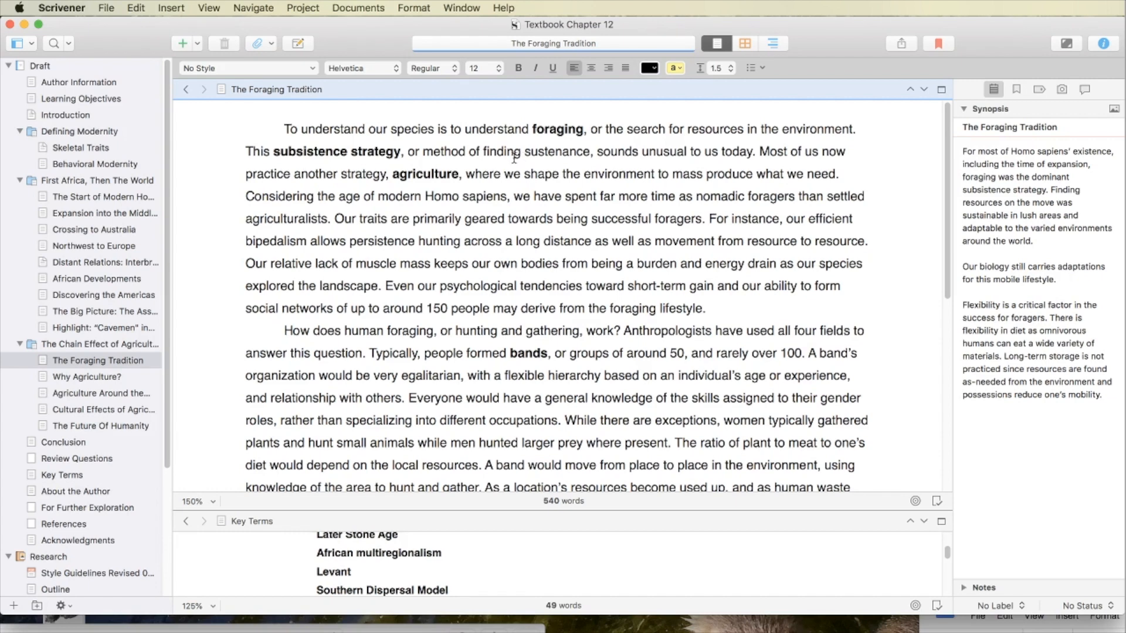
Step: Look up "sustenance" in the dictionary and thesaurus from the opening paragraph of The Foraging Tradition
{"action": "right_click", "coordinate": [566, 154]}
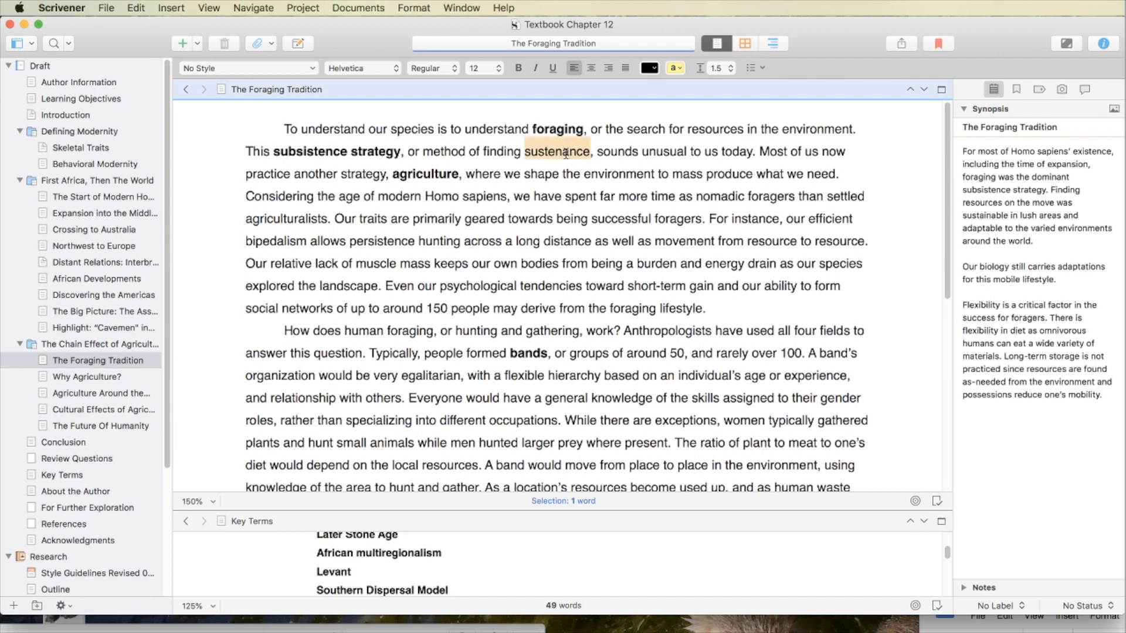
{"action": "left_click", "coordinate": [617, 169]}
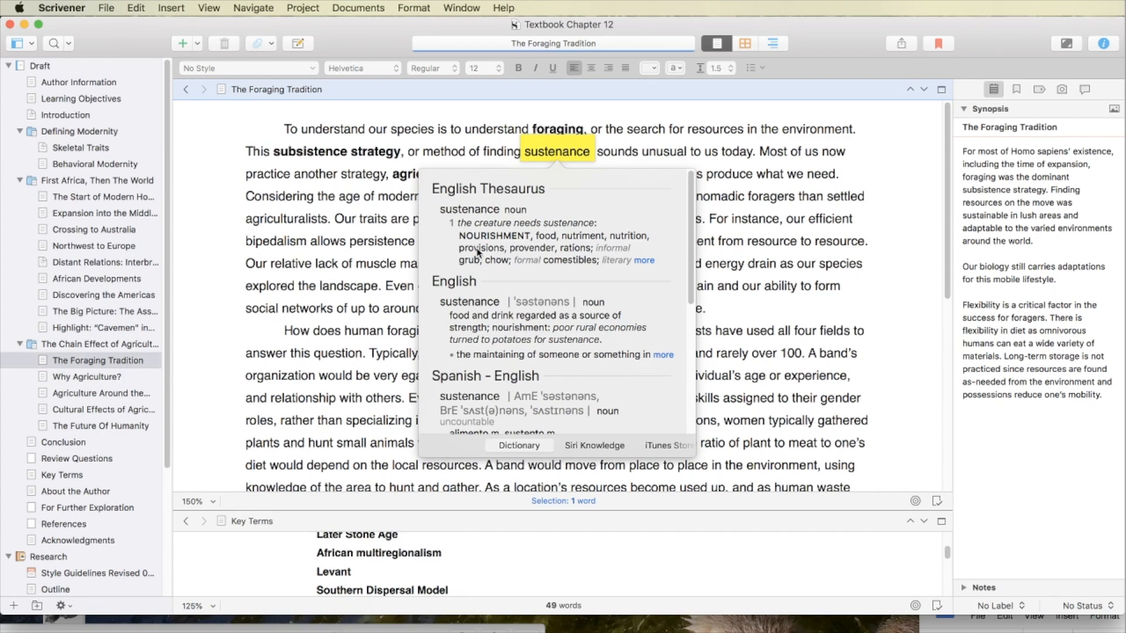
{"action": "left_click", "coordinate": [591, 154]}
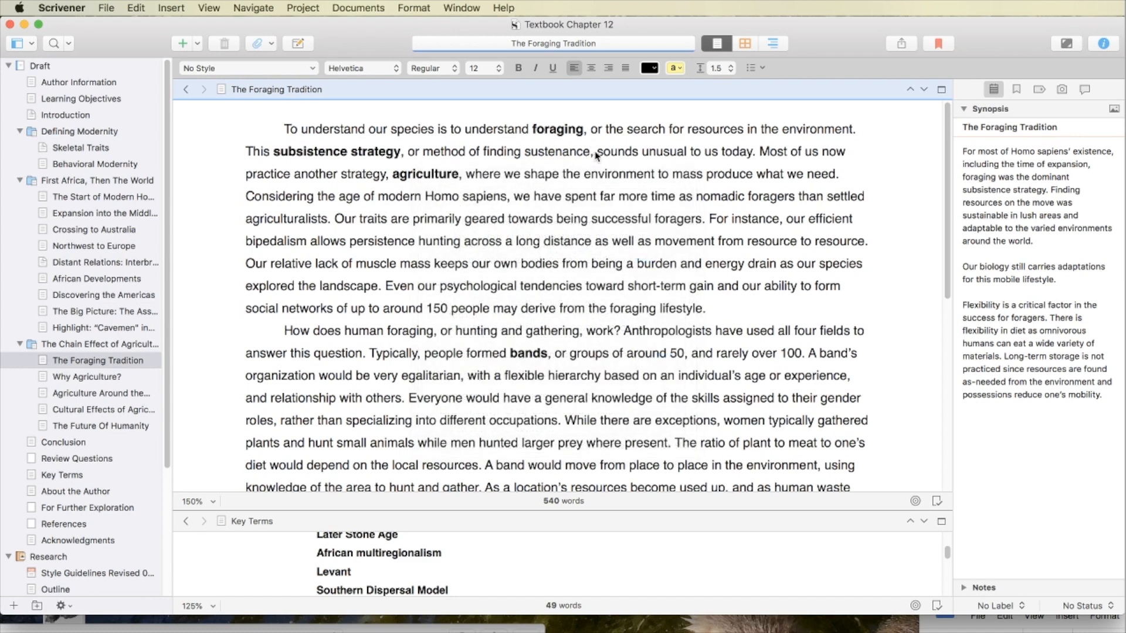
Step: Try adding "provisions" after "finding sustenance", look the word up in the dictionary, and remove it again
{"action": "type", "text": "provisions"}
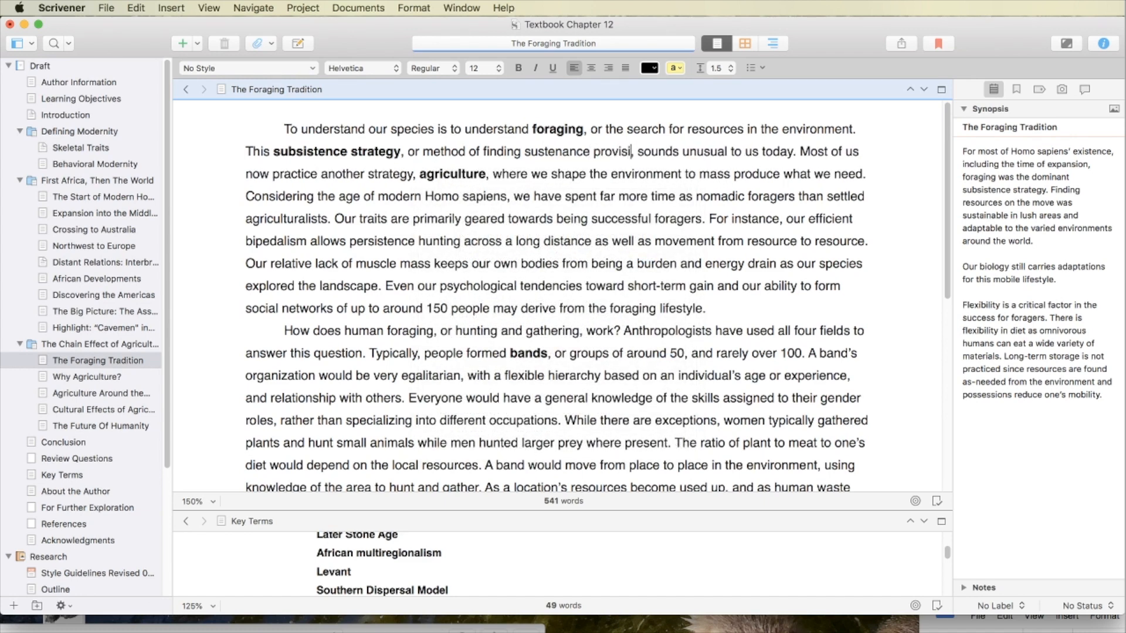
{"action": "double_click", "coordinate": [624, 151]}
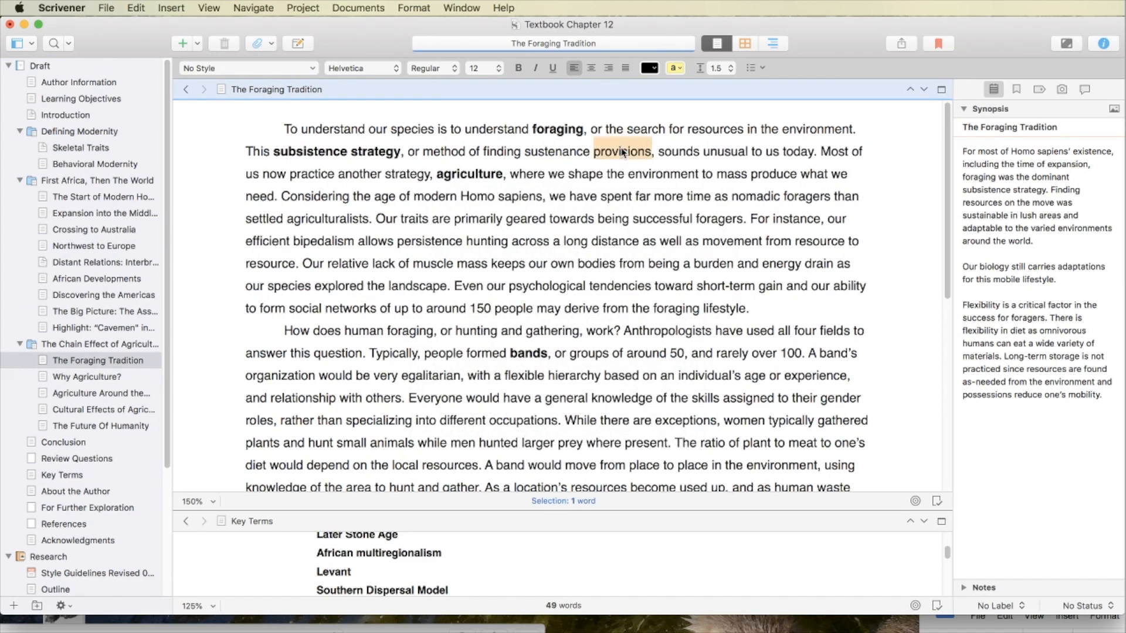
{"action": "right_click", "coordinate": [623, 152]}
{"action": "left_click", "coordinate": [678, 155]}
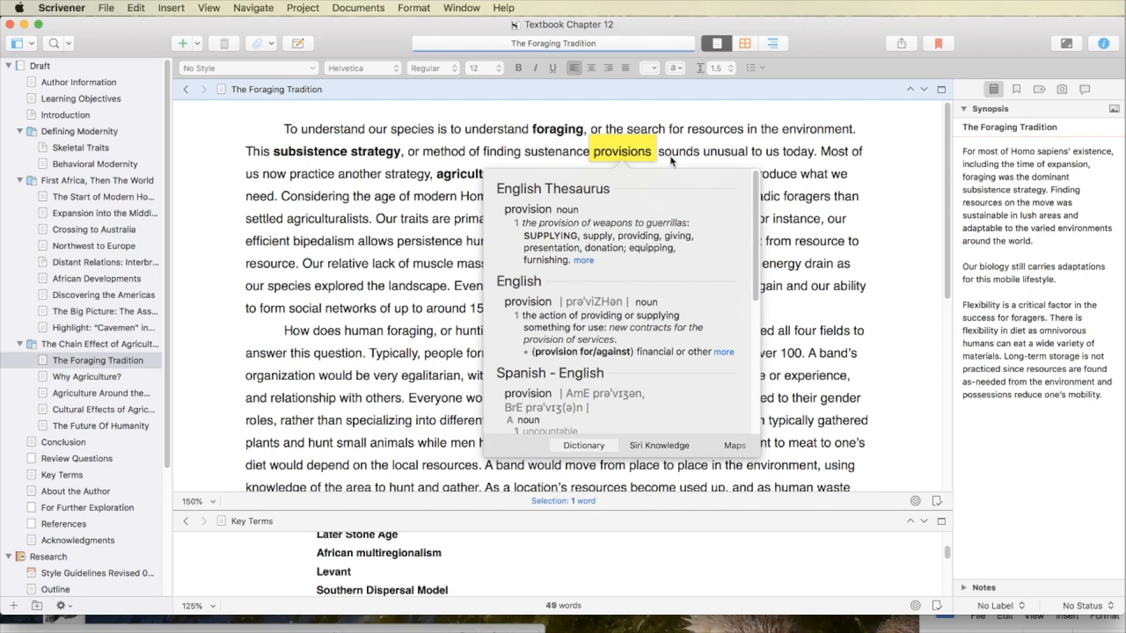
{"action": "key", "text": "Escape"}
{"action": "key", "text": "BackSpace"}
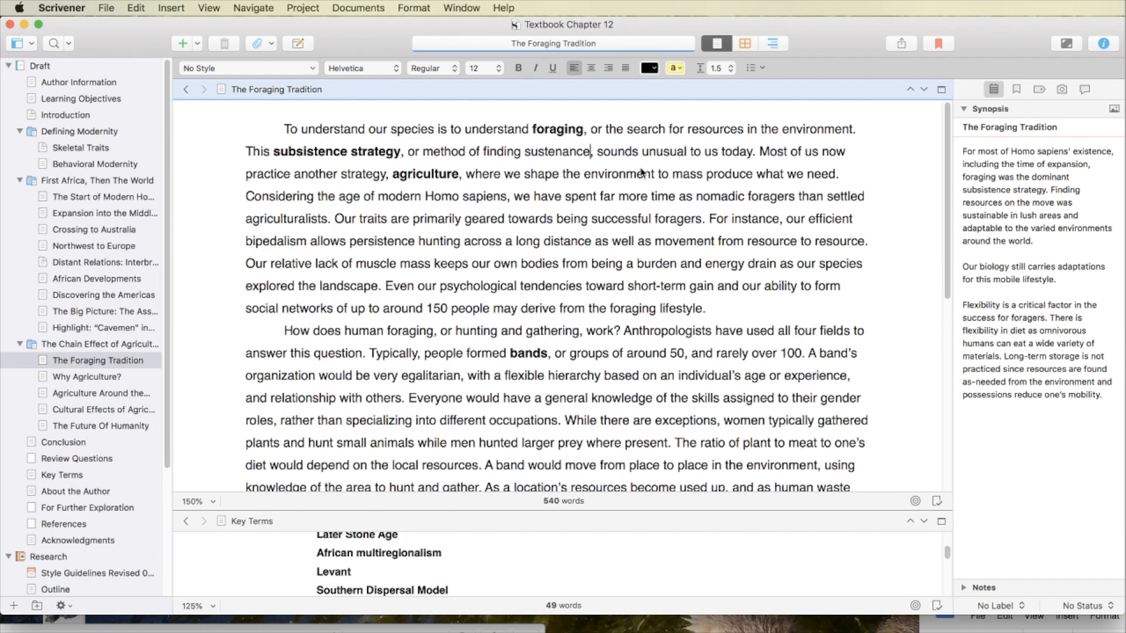
Step: Insert "most of" before "us today" in the subsistence strategy sentence
{"action": "left_click", "coordinate": [707, 153]}
{"action": "type", "text": "most of"}
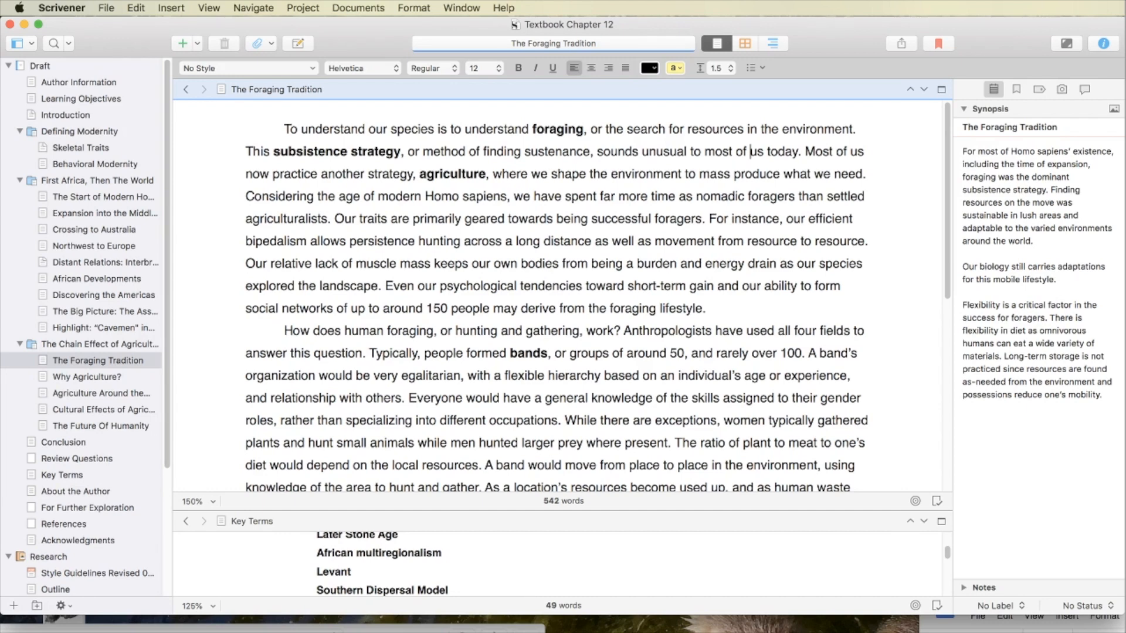
Step: Look up "Most" at the start of the agriculture sentence in the thesaurus for alternatives
{"action": "left_click", "coordinate": [808, 154]}
{"action": "mouse_move", "coordinate": [808, 155]}
{"action": "left_mouse_down"}
{"action": "mouse_move", "coordinate": [881, 162]}
{"action": "mouse_move", "coordinate": [817, 156]}
{"action": "left_mouse_up"}
{"action": "left_click", "coordinate": [817, 157]}
{"action": "double_click", "coordinate": [817, 152]}
{"action": "right_click", "coordinate": [819, 151]}
{"action": "left_click", "coordinate": [842, 157]}
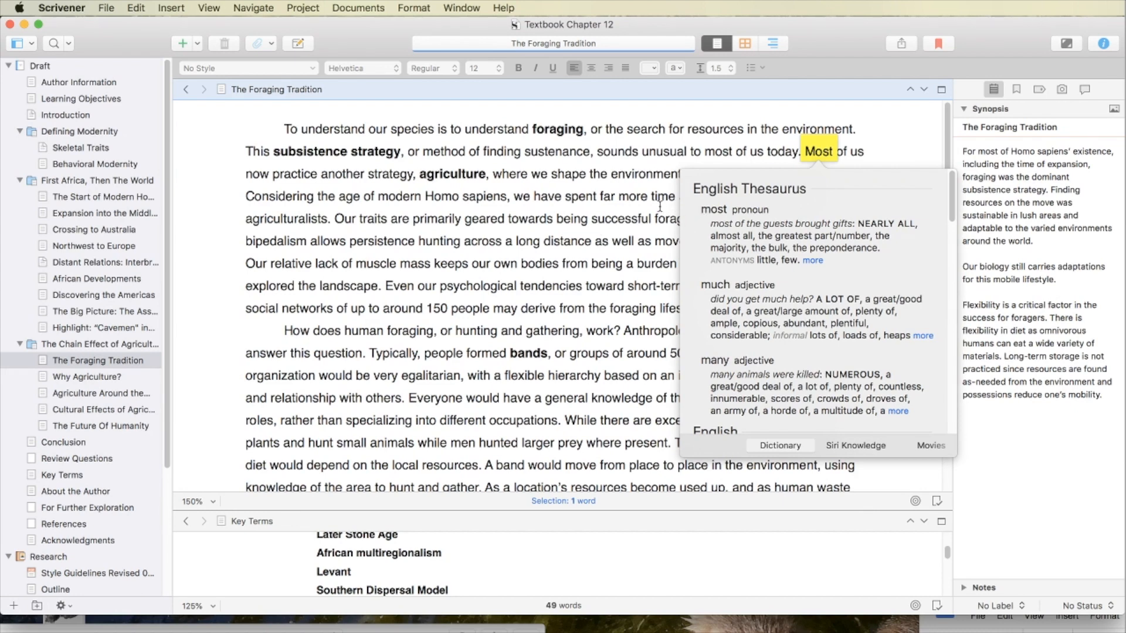
{"action": "left_click", "coordinate": [616, 198]}
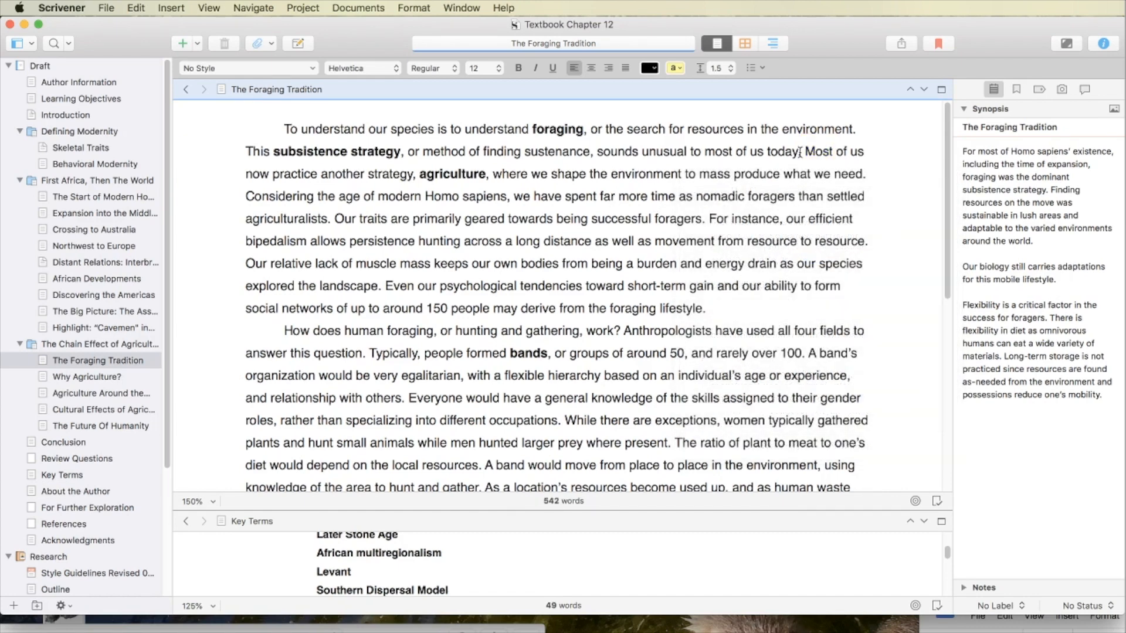
Step: Replace "Most of us now practice" with "Many of us live in cultures that practice" in the agriculture sentence
{"action": "left_click_drag", "start_coordinate": [808, 152], "coordinate": [315, 174]}
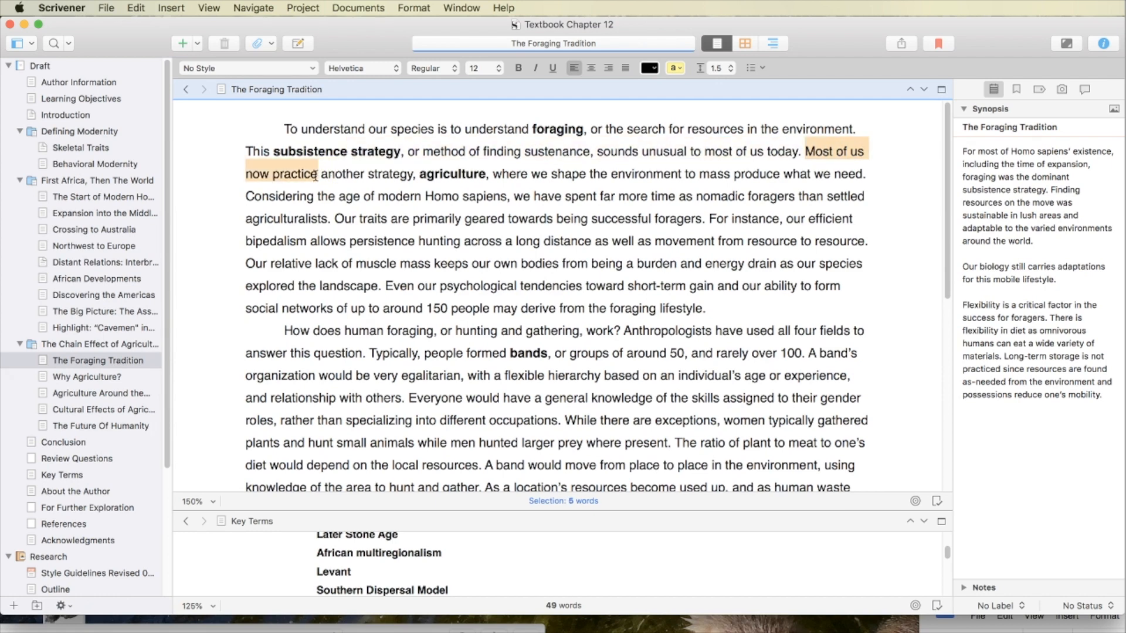
{"action": "type", "text": "Many"}
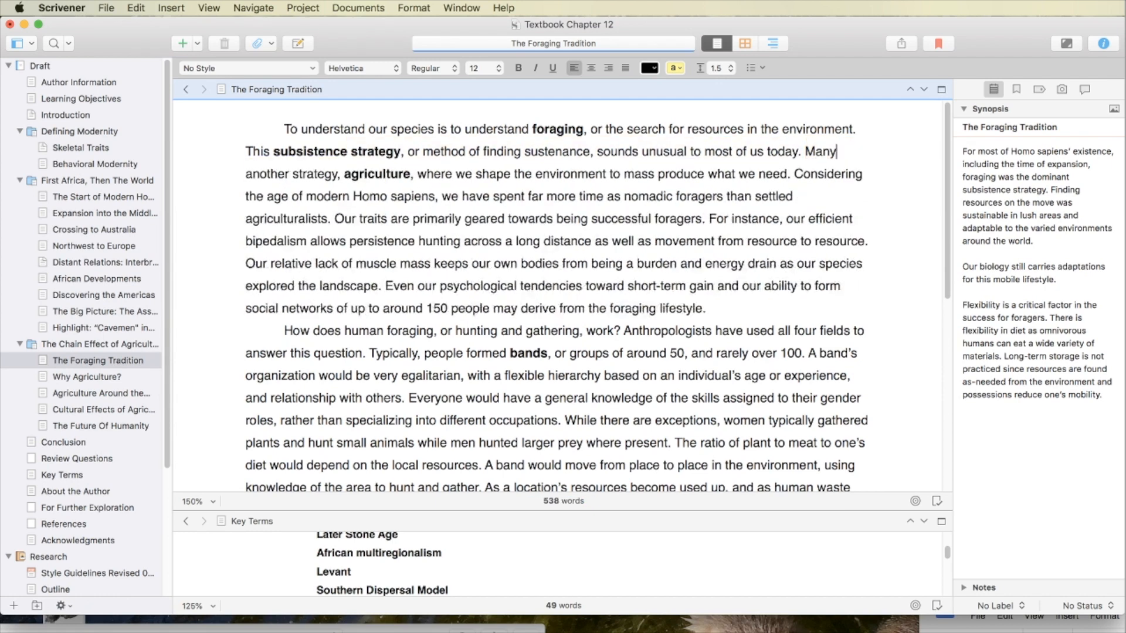
{"action": "type", "text": " of us live i"}
{"action": "type", "text": "n "}
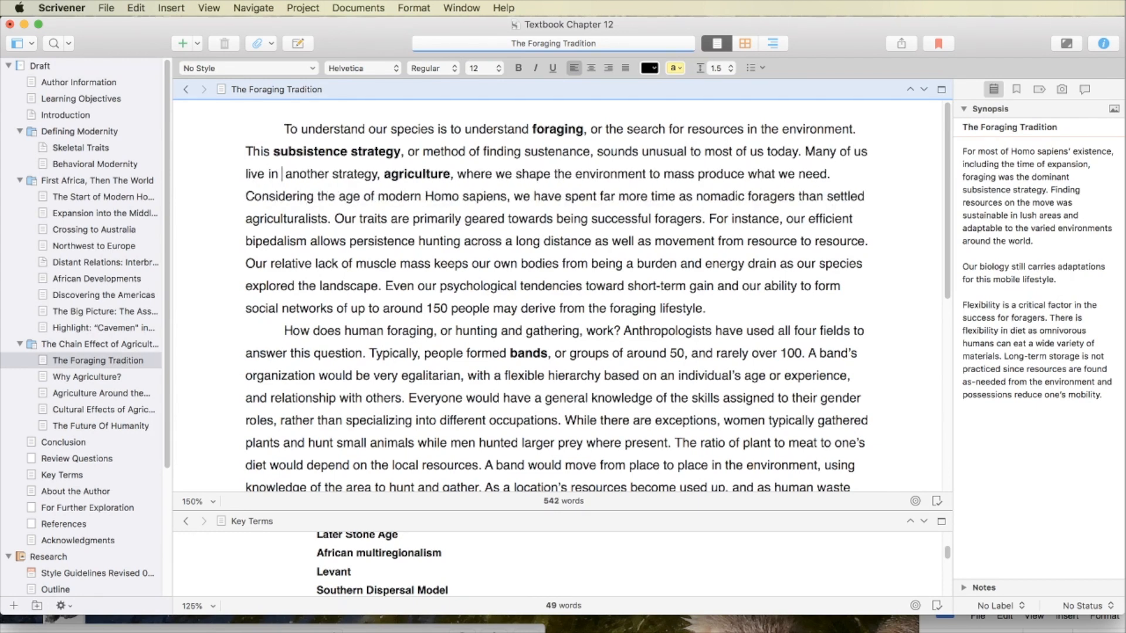
{"action": "type", "text": "cultures that "}
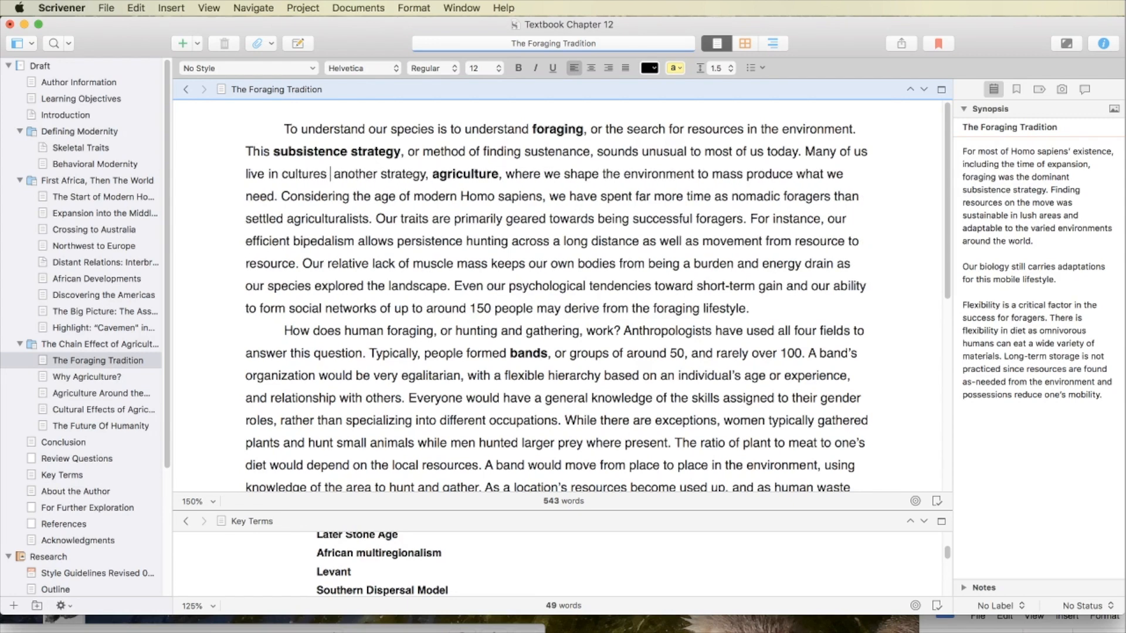
{"action": "type", "text": "practice"}
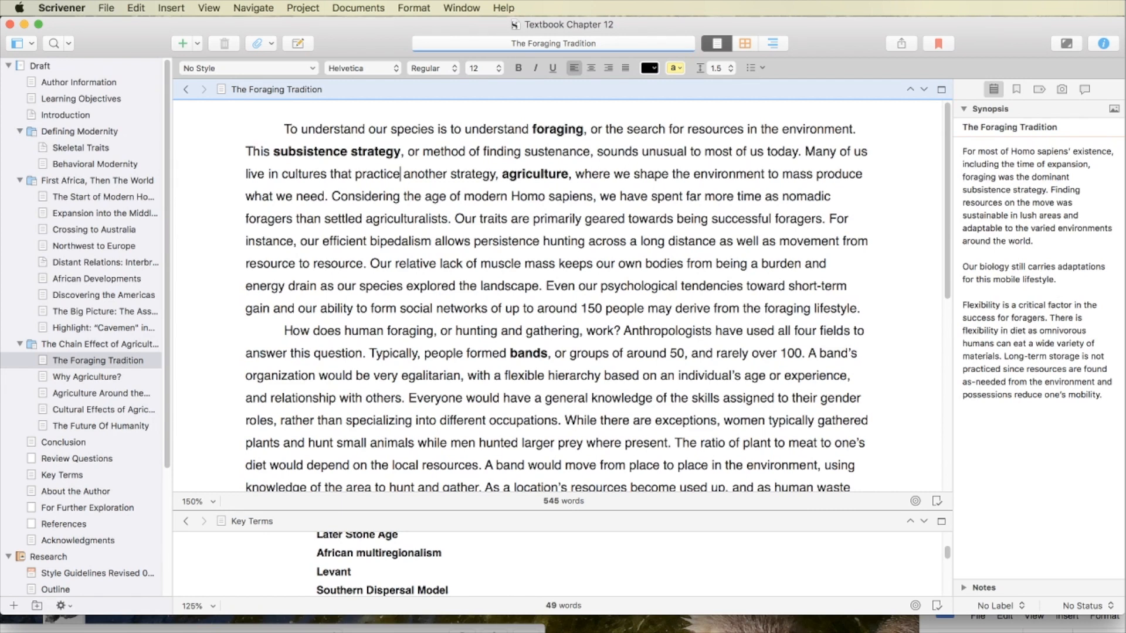
Step: Italicize "Homo sapiens" in the sentence beginning "Considering the age of modern"
{"action": "left_click_drag", "start_coordinate": [512, 196], "coordinate": [591, 201]}
{"action": "key", "text": "super+i"}
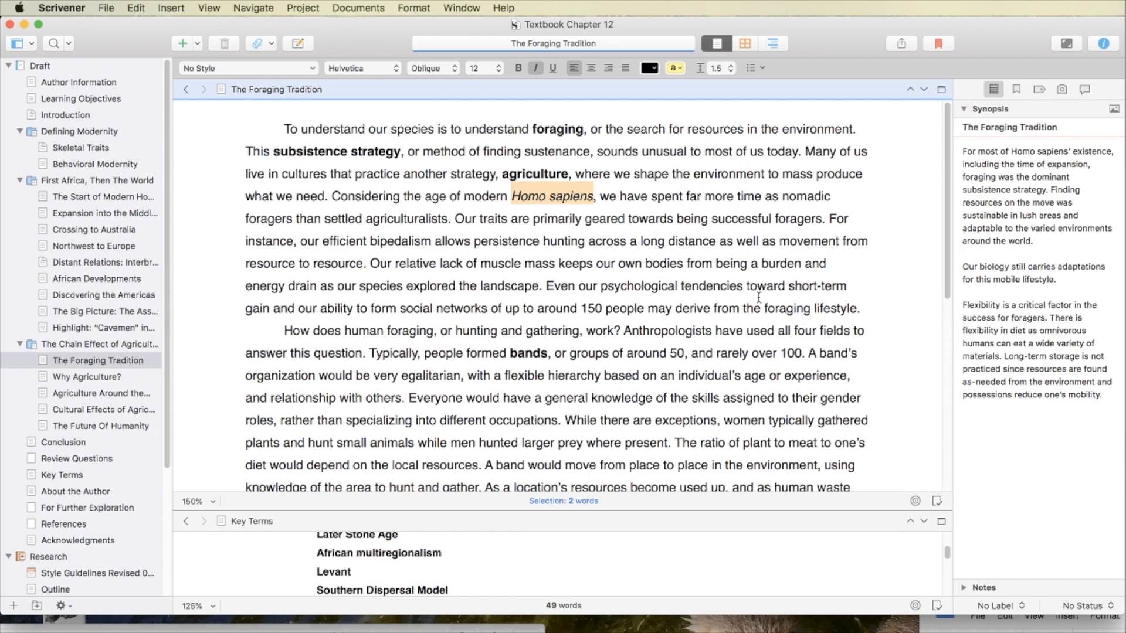
{"action": "left_click", "coordinate": [606, 561]}
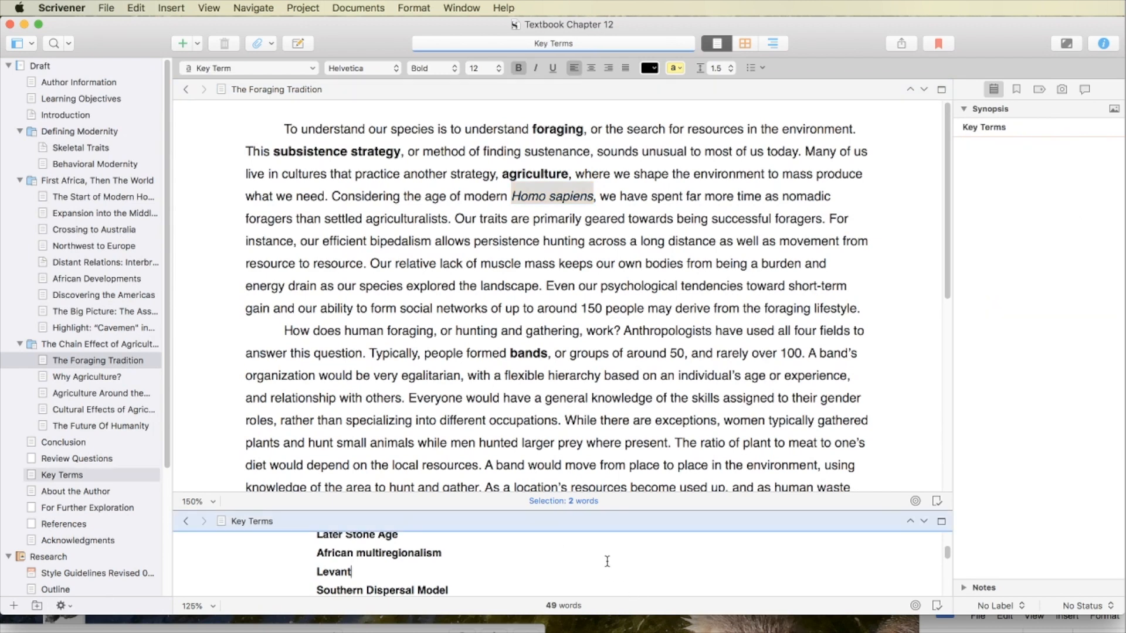
{"action": "left_click", "coordinate": [535, 375]}
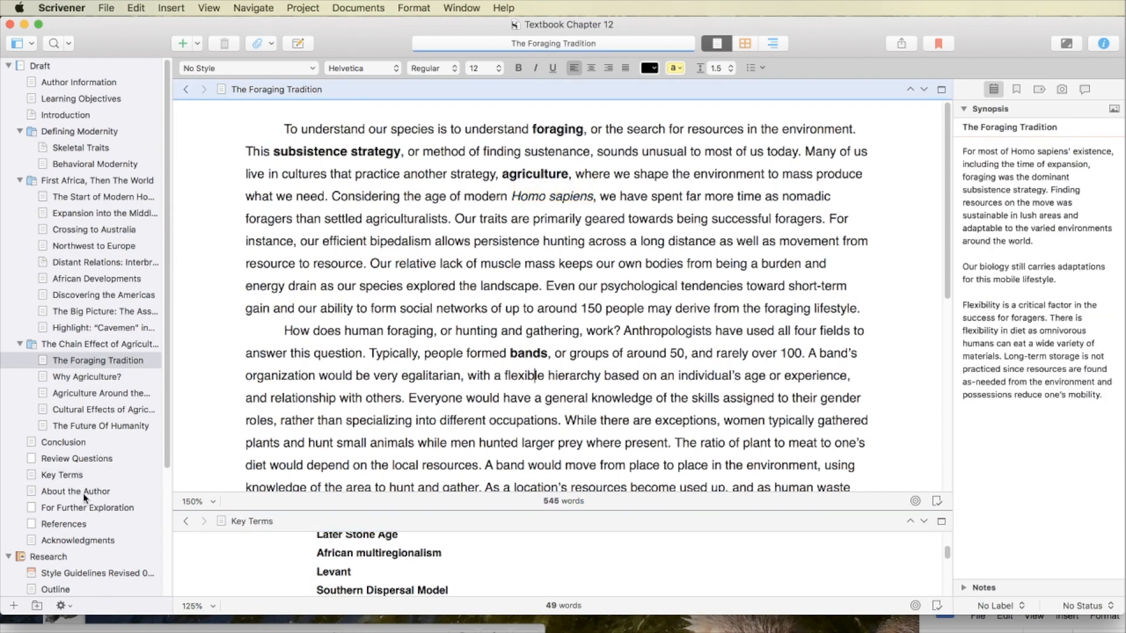
Step: Open the Citation Directions document in the Research folder and read its guidance on the level of citations
{"action": "scroll", "coordinate": [102, 488], "scroll_direction": "down", "scroll_amount": 6}
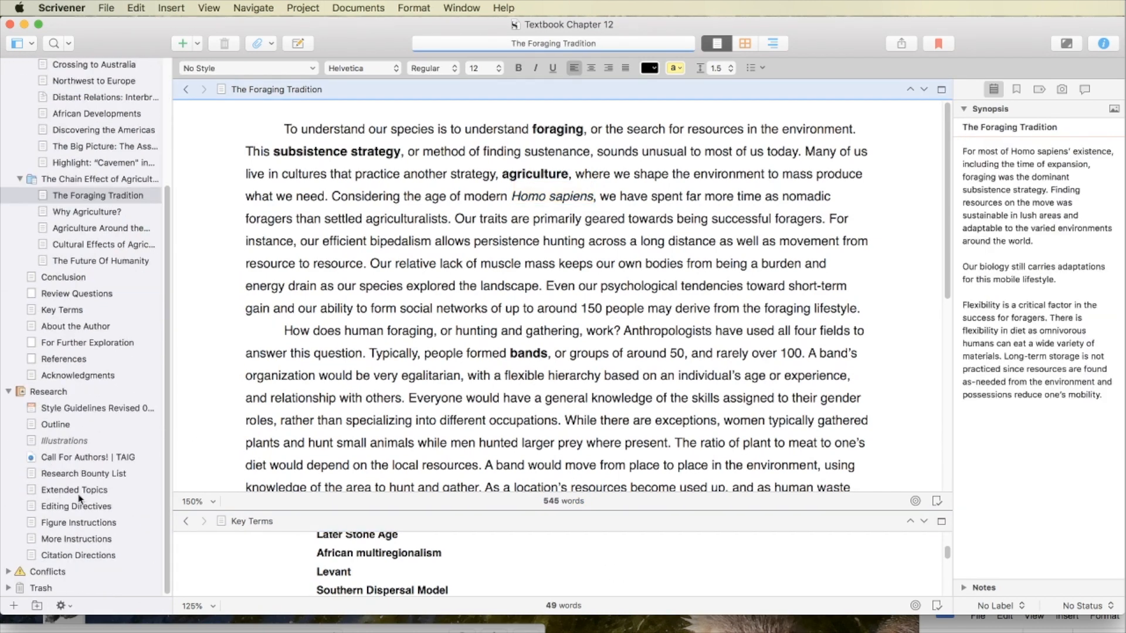
{"action": "left_click", "coordinate": [79, 539]}
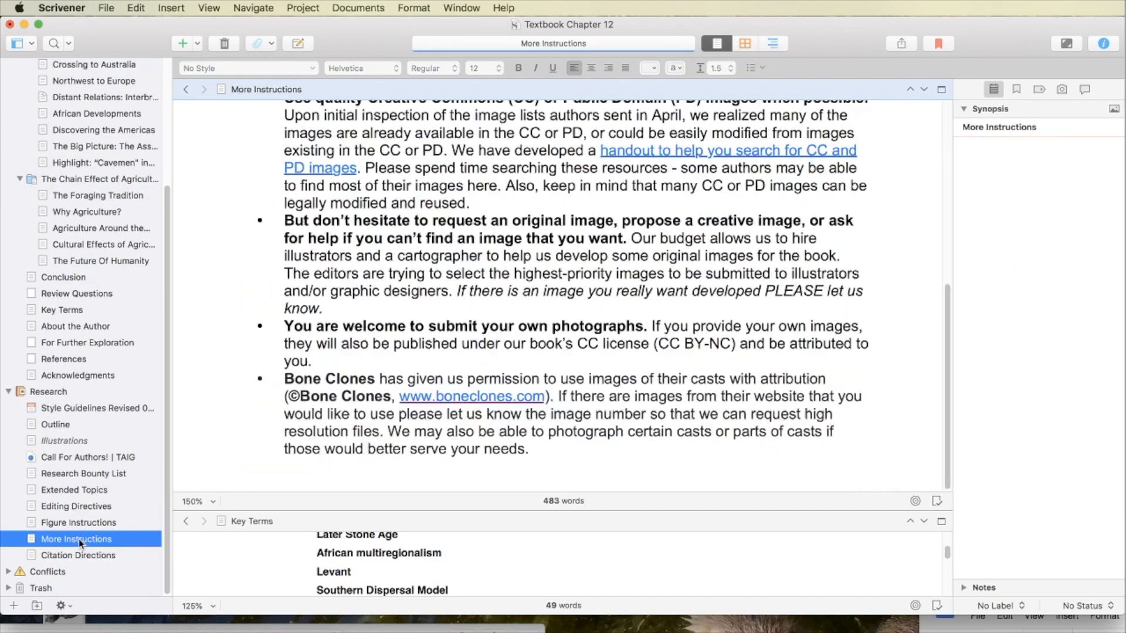
{"action": "left_click", "coordinate": [90, 557]}
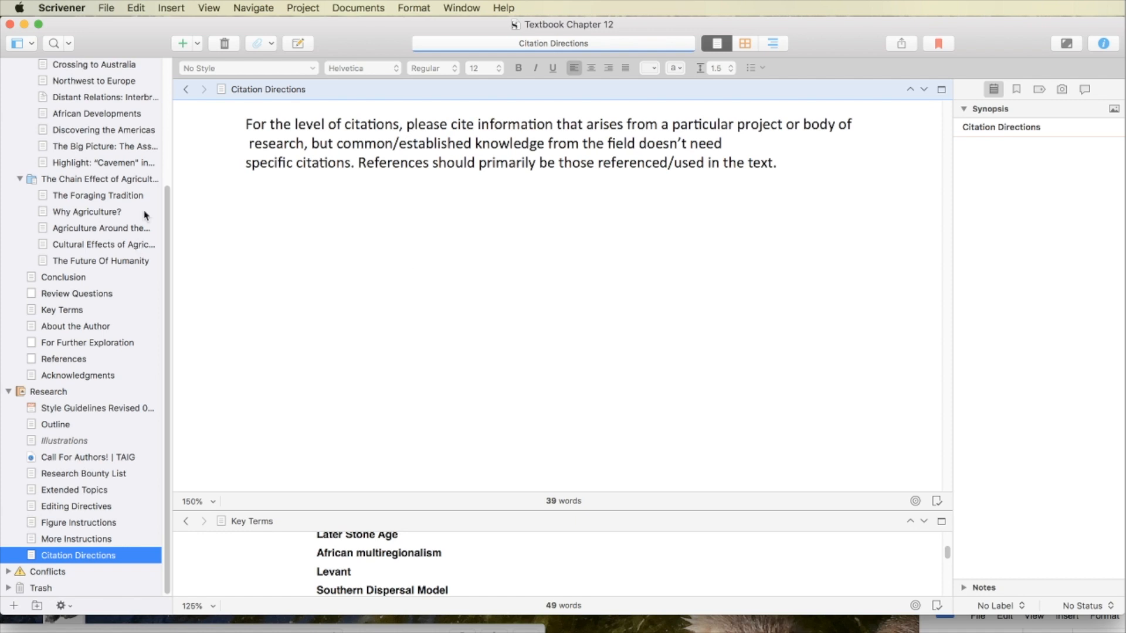
Step: Return to The Foraging Tradition and apply the Key Term style to "egalitarian" in the second paragraph
{"action": "left_click", "coordinate": [134, 201]}
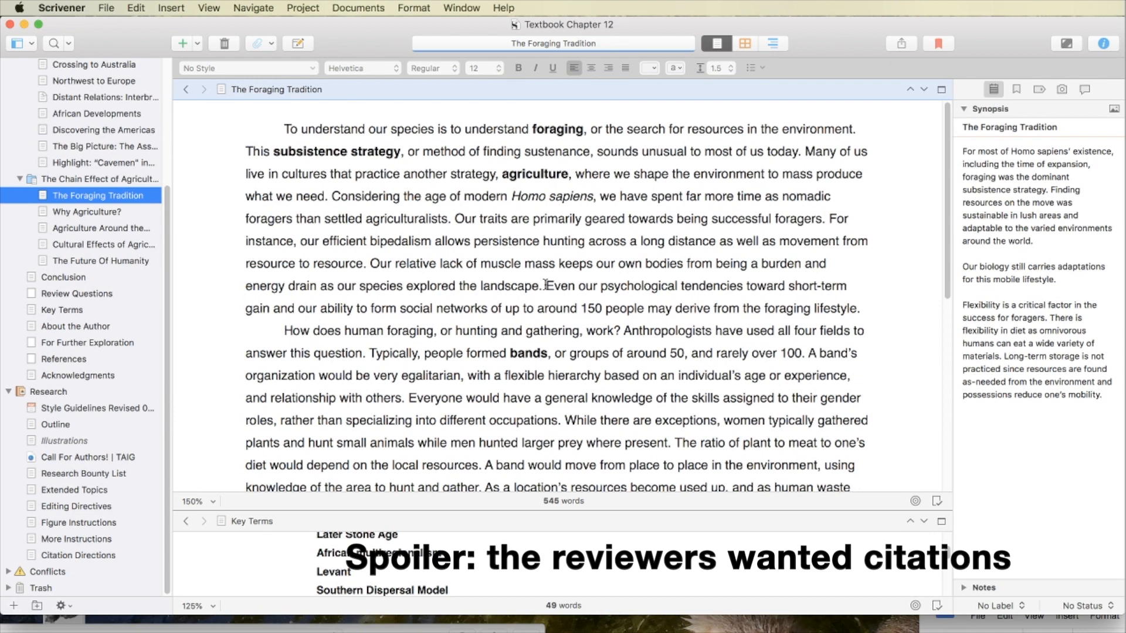
{"action": "scroll", "coordinate": [545, 285], "scroll_direction": "down", "scroll_amount": 1}
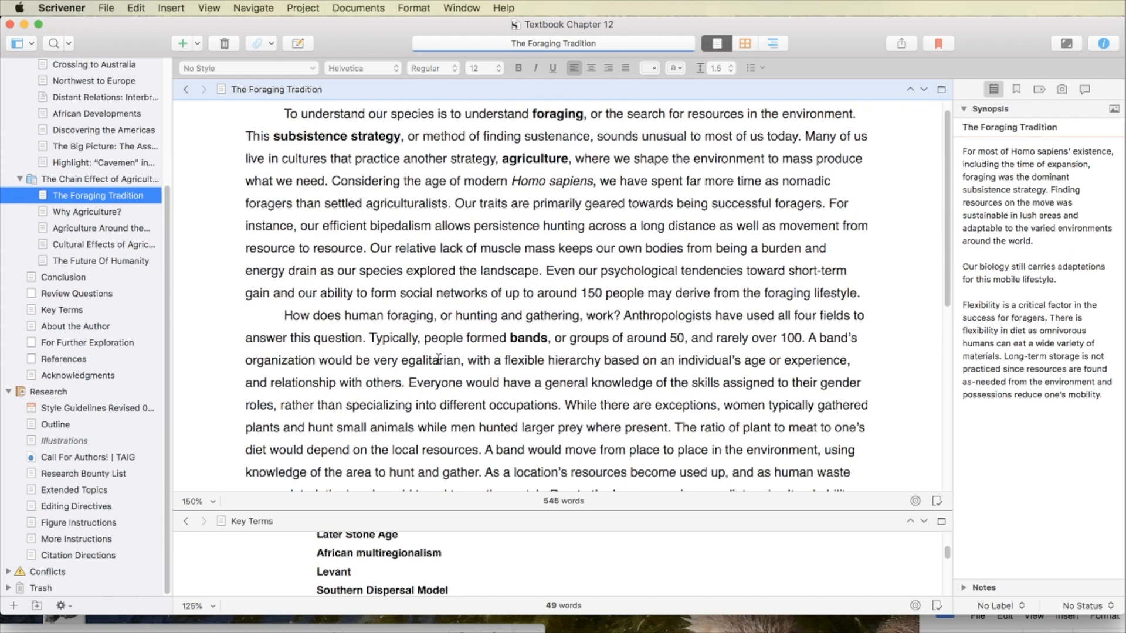
{"action": "double_click", "coordinate": [438, 359]}
{"action": "left_click", "coordinate": [272, 72]}
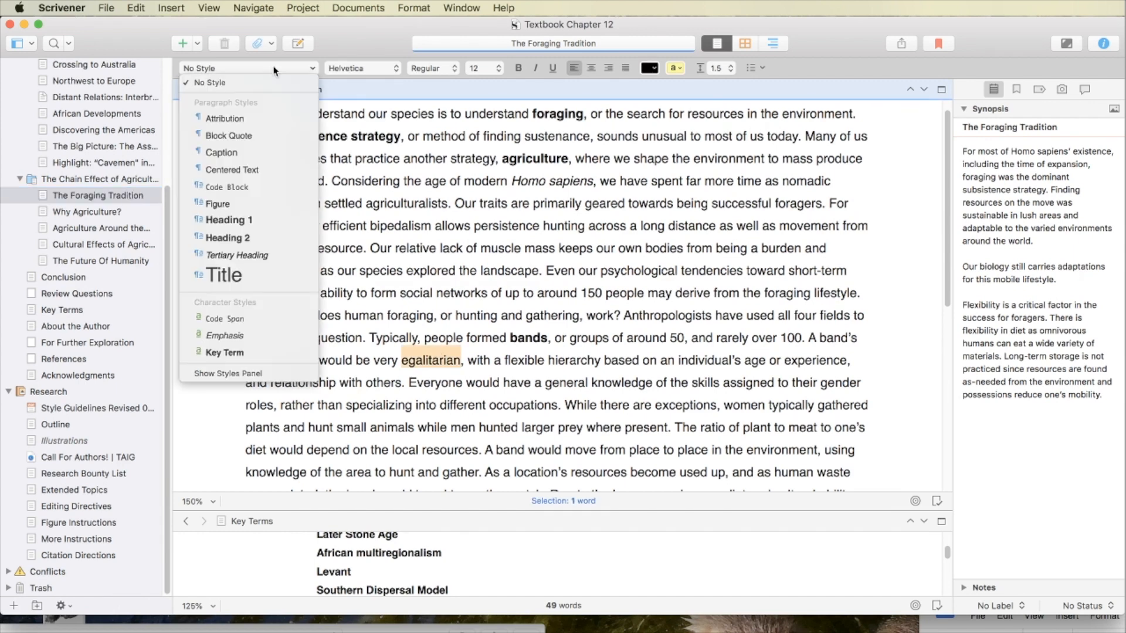
{"action": "left_click", "coordinate": [235, 352]}
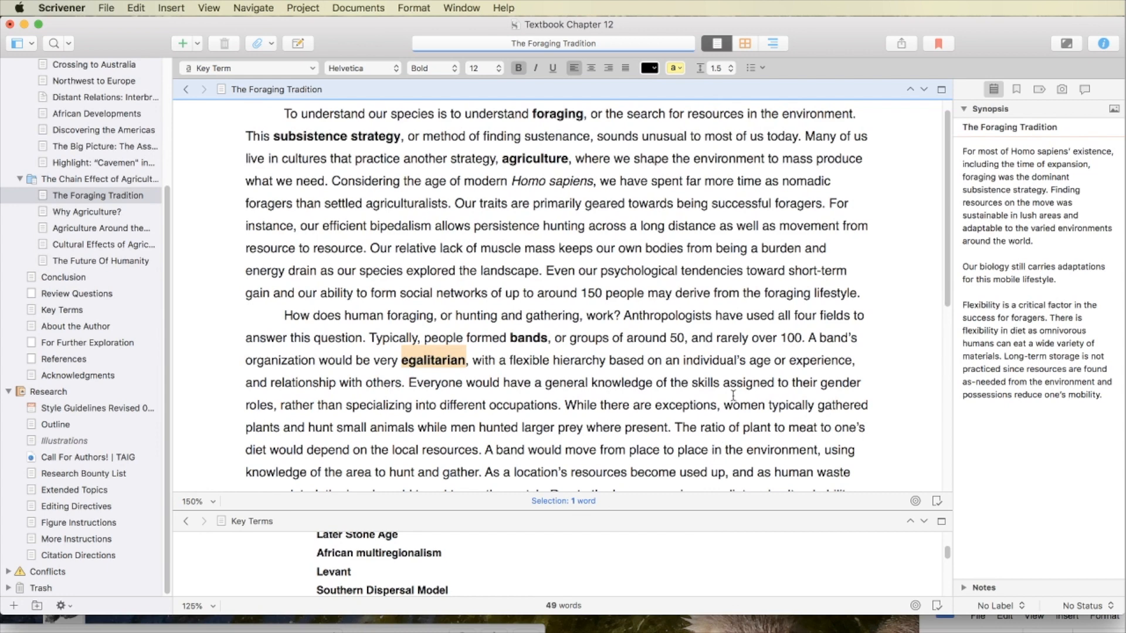
Step: Look through the Key Terms list to check its existing entries
{"action": "scroll", "coordinate": [651, 558], "scroll_direction": "down", "scroll_amount": 10}
{"action": "scroll", "coordinate": [650, 556], "scroll_direction": "down", "scroll_amount": 4}
{"action": "scroll", "coordinate": [547, 574], "scroll_direction": "up", "scroll_amount": 5}
{"action": "scroll", "coordinate": [546, 569], "scroll_direction": "up", "scroll_amount": 1}
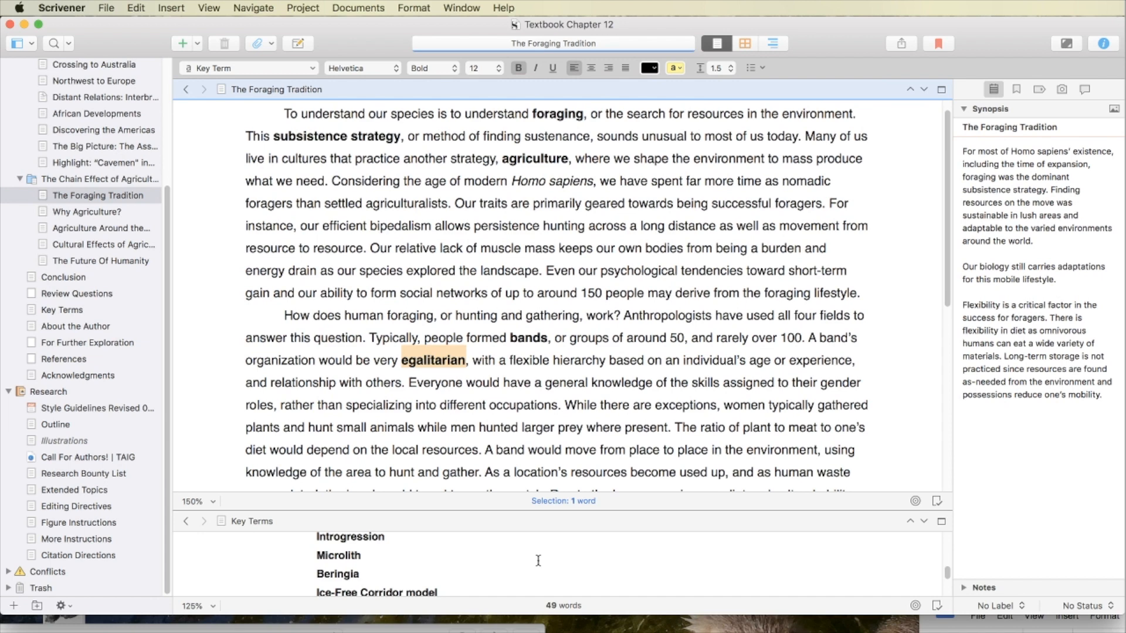
{"action": "scroll", "coordinate": [110, 126], "scroll_direction": "up", "scroll_amount": 5}
{"action": "scroll", "coordinate": [110, 125], "scroll_direction": "up", "scroll_amount": 2}
Step: Search the project for "microlith" and examine where the term is used in the African Developments section
{"action": "left_click", "coordinate": [87, 68]}
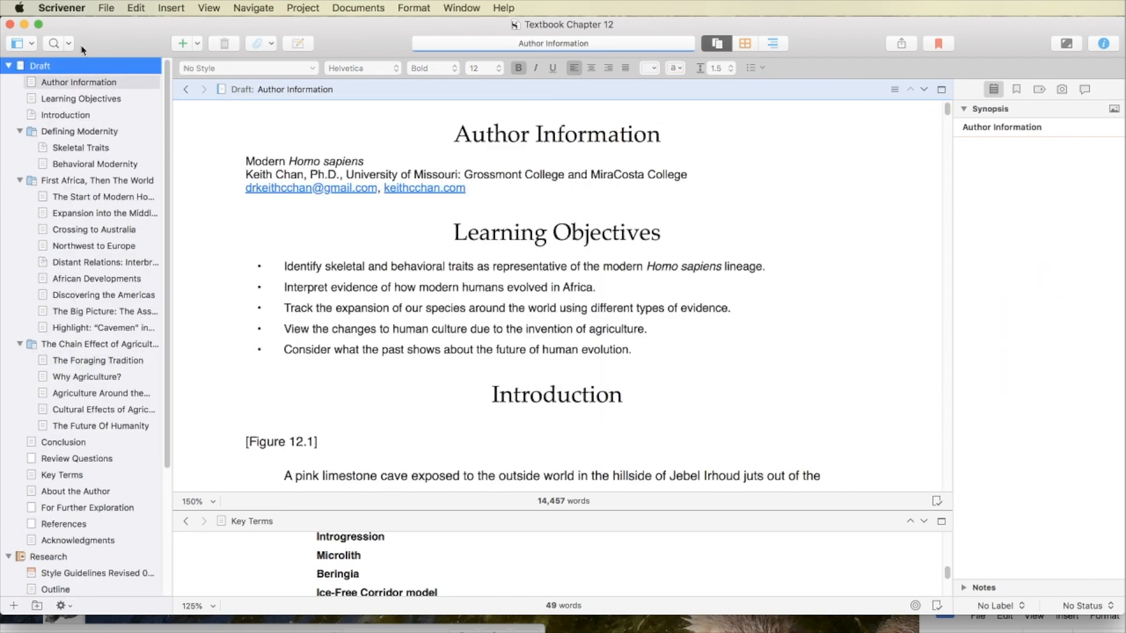
{"action": "left_click", "coordinate": [52, 44]}
{"action": "type", "text": "microlith"}
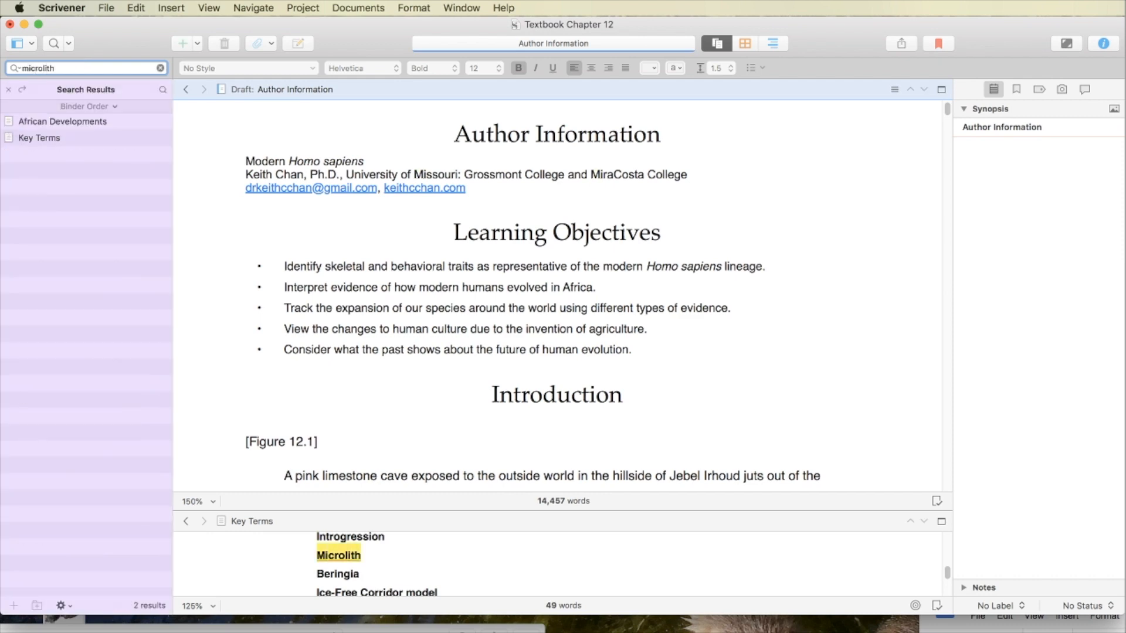
{"action": "left_click", "coordinate": [79, 125]}
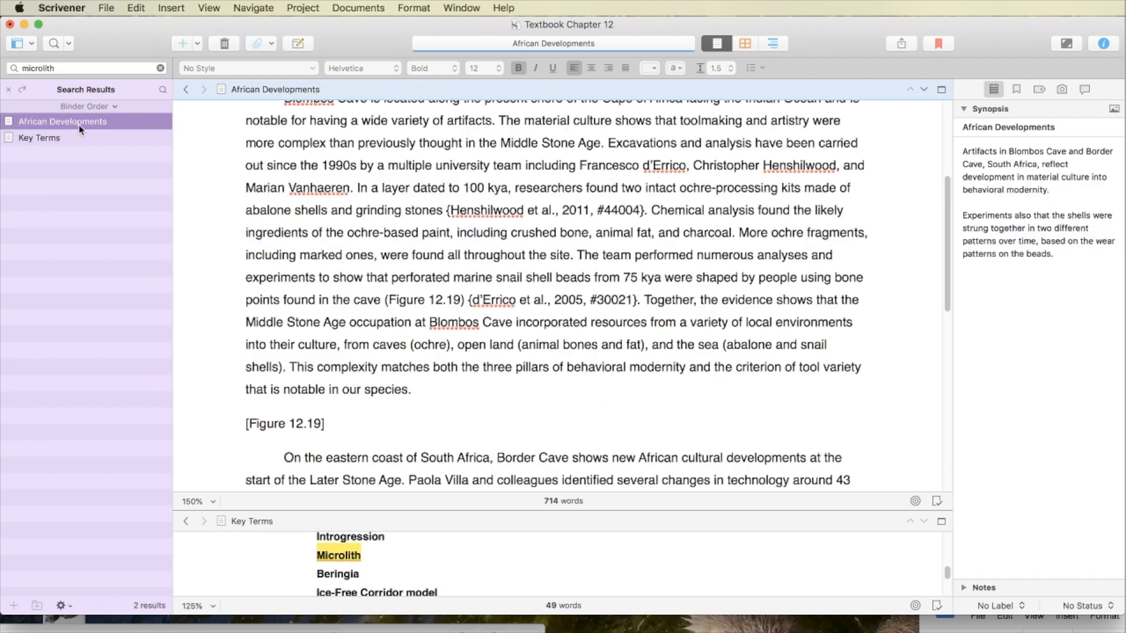
{"action": "scroll", "coordinate": [550, 317], "scroll_direction": "up", "scroll_amount": 5}
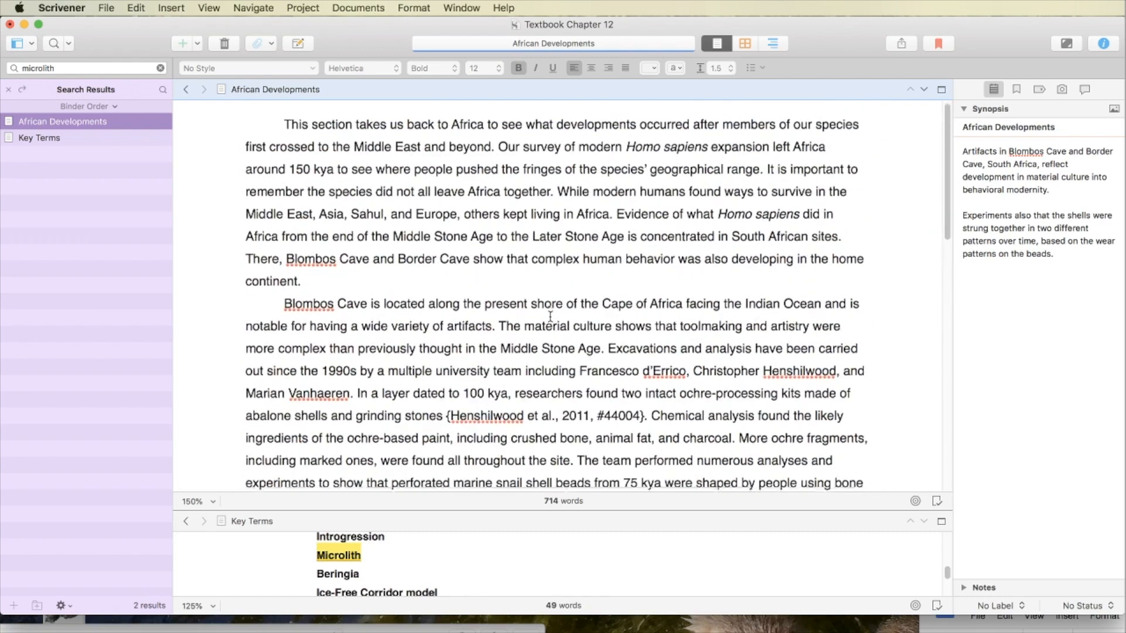
{"action": "scroll", "coordinate": [550, 317], "scroll_direction": "down", "scroll_amount": 10}
{"action": "scroll", "coordinate": [549, 317], "scroll_direction": "down", "scroll_amount": 10}
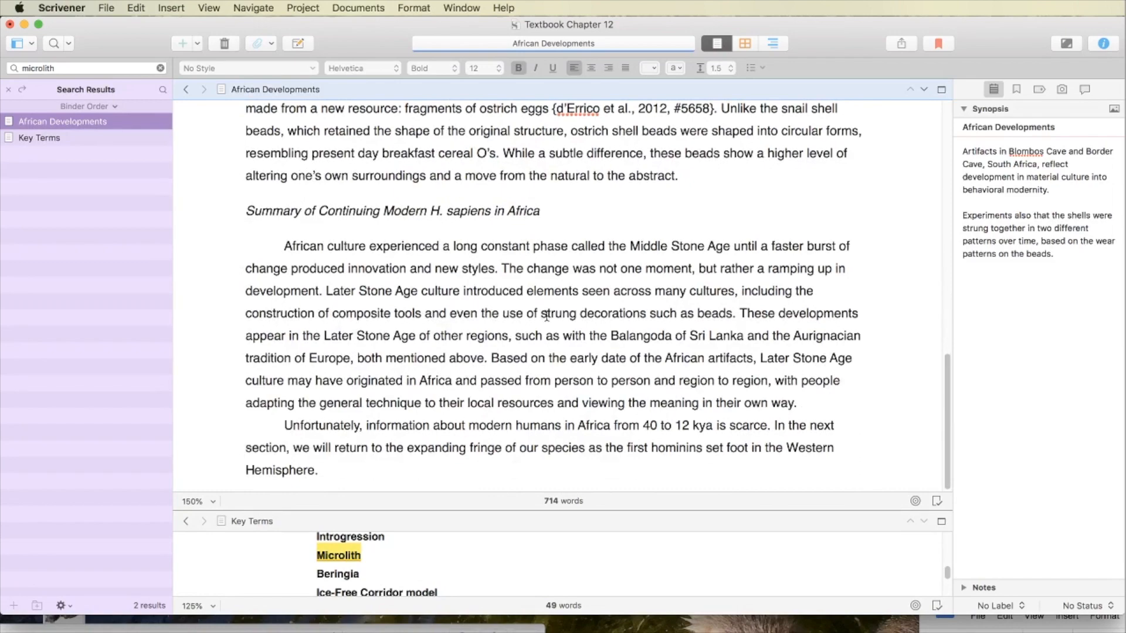
{"action": "scroll", "coordinate": [547, 316], "scroll_direction": "up", "scroll_amount": 7}
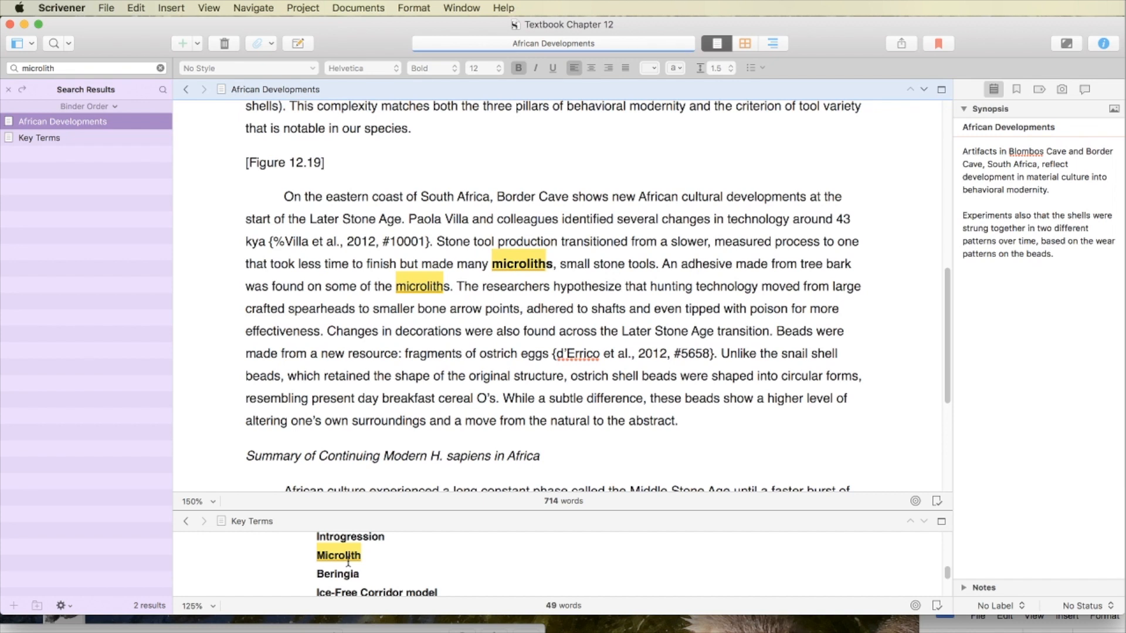
Step: Delete the duplicate "Microlith" entry at the end of the Key Terms list and close the search results
{"action": "scroll", "coordinate": [348, 563], "scroll_direction": "down", "scroll_amount": 6}
{"action": "scroll", "coordinate": [348, 562], "scroll_direction": "down", "scroll_amount": 2}
{"action": "double_click", "coordinate": [372, 578]}
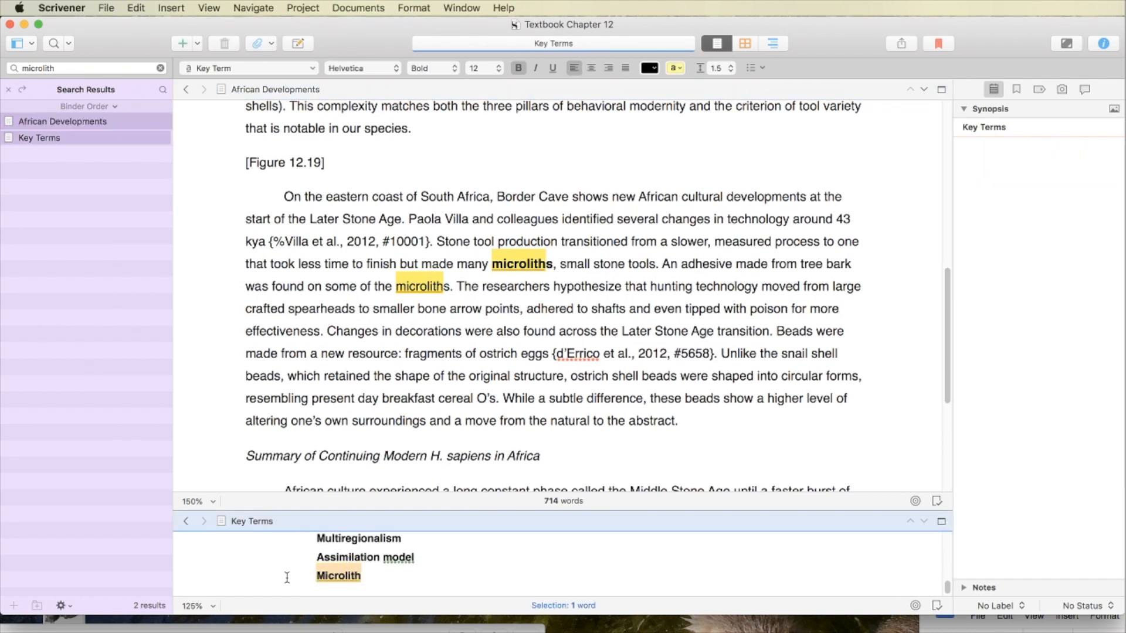
{"action": "key", "text": "BackSpace"}
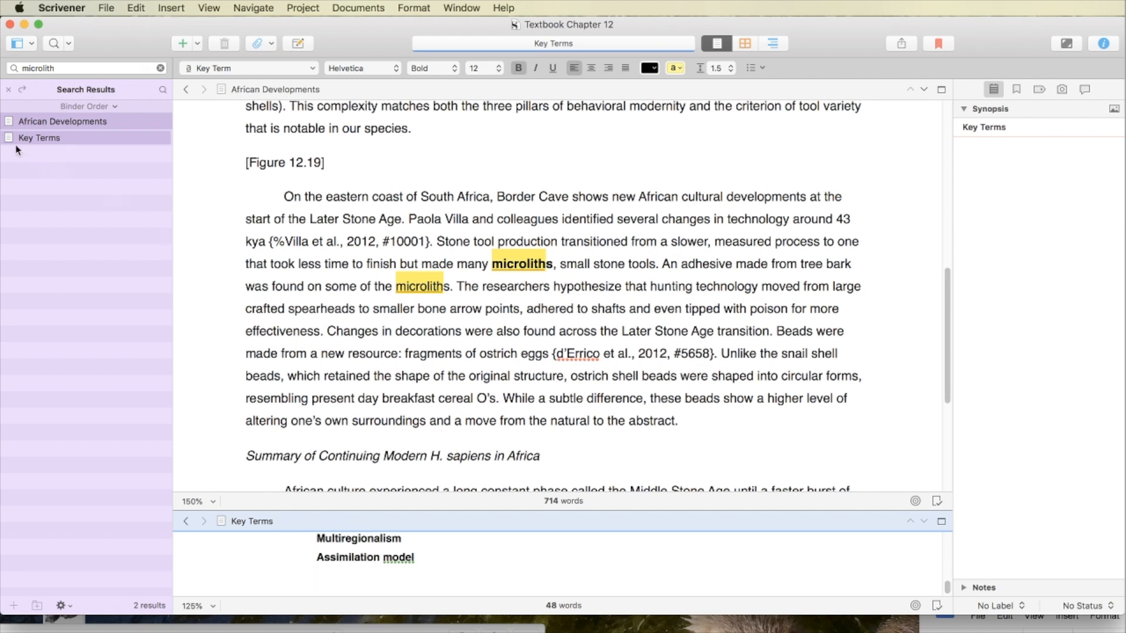
{"action": "left_click", "coordinate": [8, 89]}
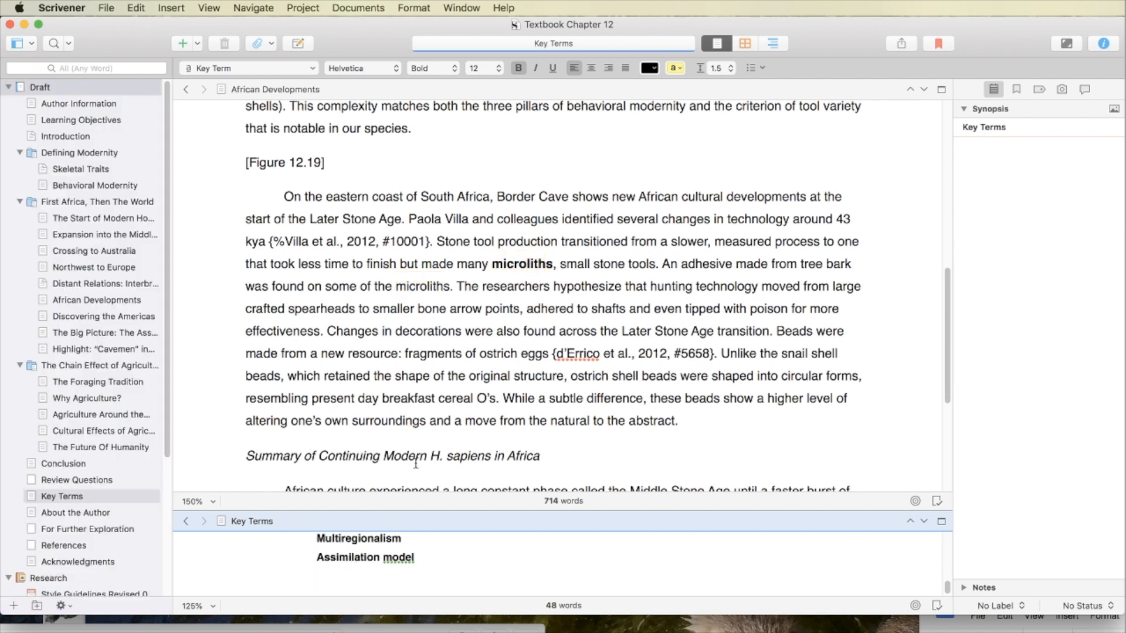
Step: Return the main editor to The Foraging Tradition and add "Foraging" and "Subsistence strategy" to the end of the Key Terms list
{"action": "left_click", "coordinate": [184, 89]}
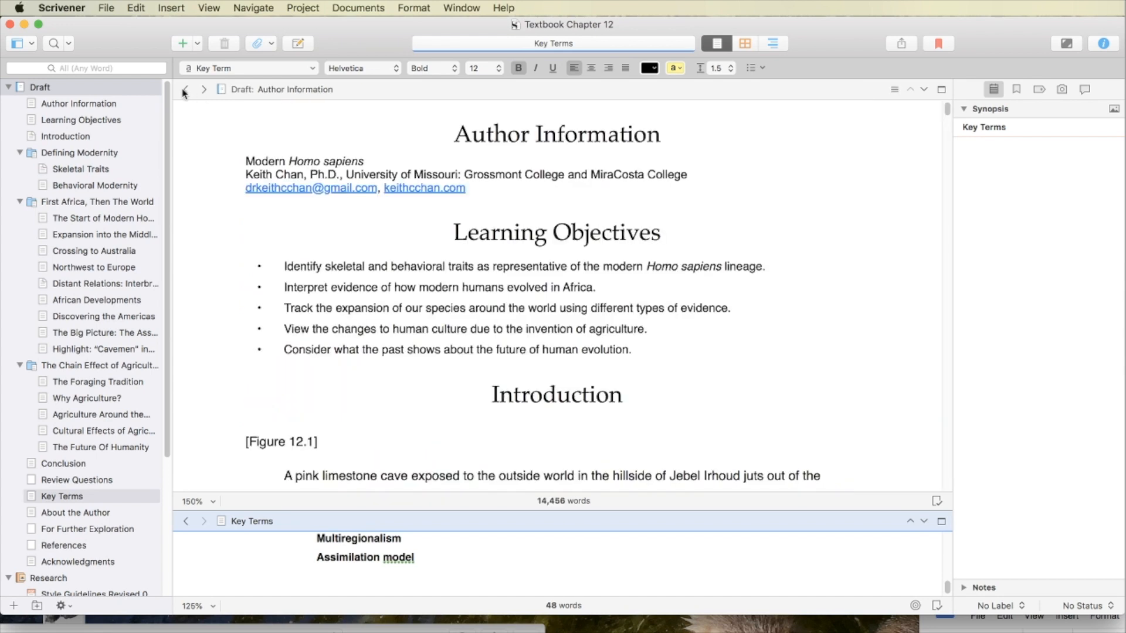
{"action": "left_click", "coordinate": [184, 89]}
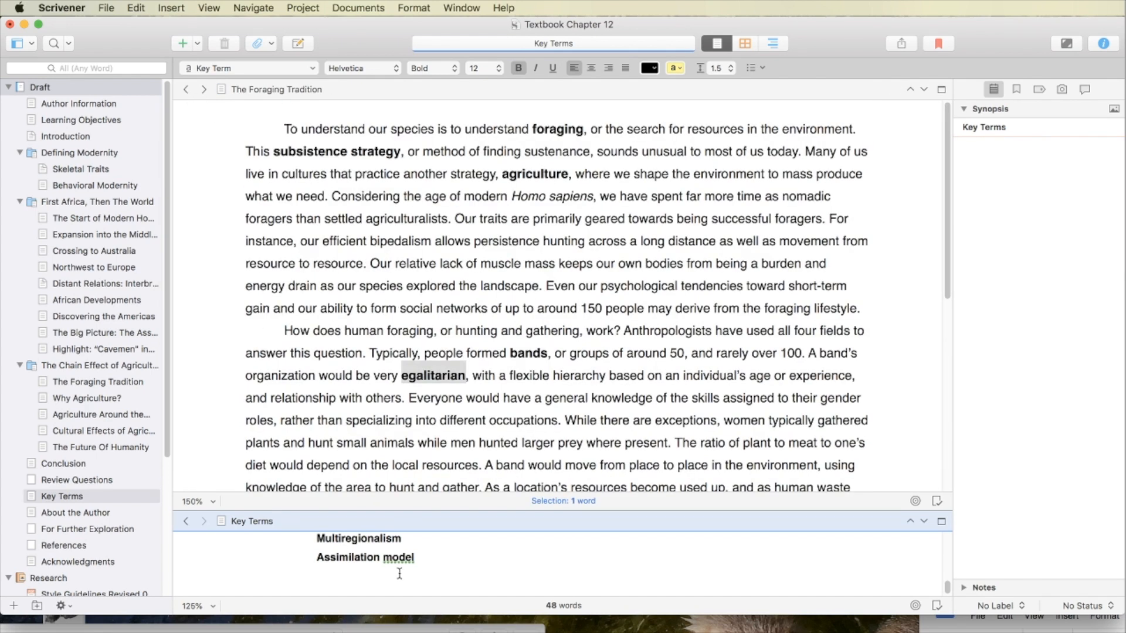
{"action": "type", "text": "Foraging"}
{"action": "key", "text": "Return"}
{"action": "type", "text": "Subsiten"}
{"action": "key", "text": "BackSpace"}
{"action": "key", "text": "BackSpace"}
{"action": "key", "text": "BackSpace"}
{"action": "key", "text": "BackSpace"}
{"action": "type", "text": "istence strategy"}
{"action": "key", "text": "Return"}
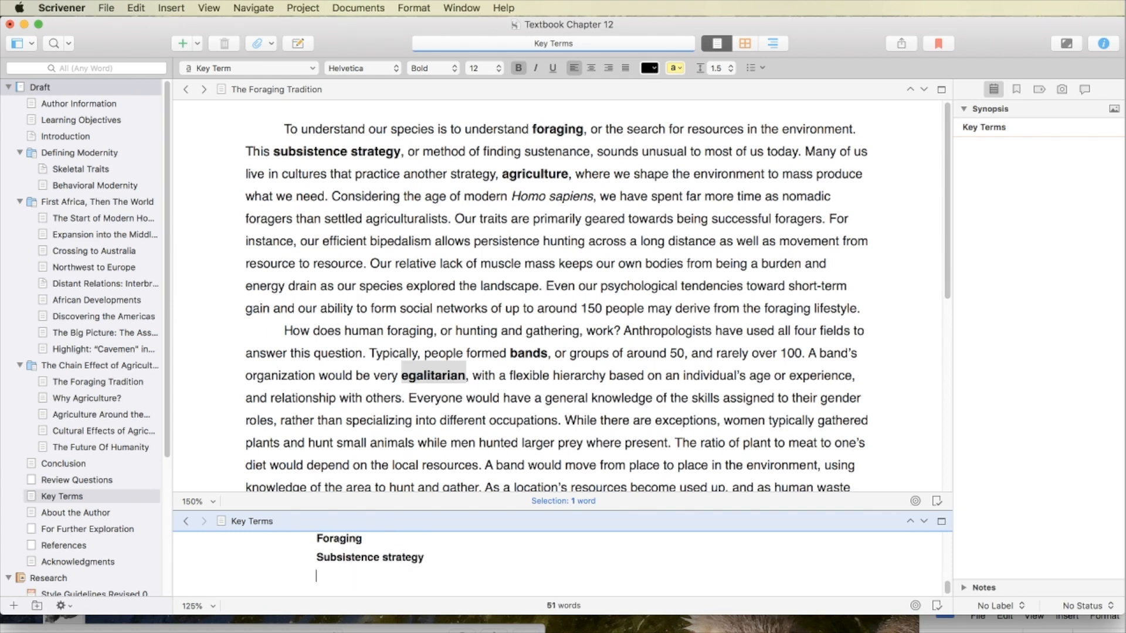
Step: Add "Agriculture", "Band" and "Egalitarian" as separate entries at the end of the Key Terms list
{"action": "type", "text": "Agriculture"}
{"action": "key", "text": "Return"}
{"action": "type", "text": "Band"}
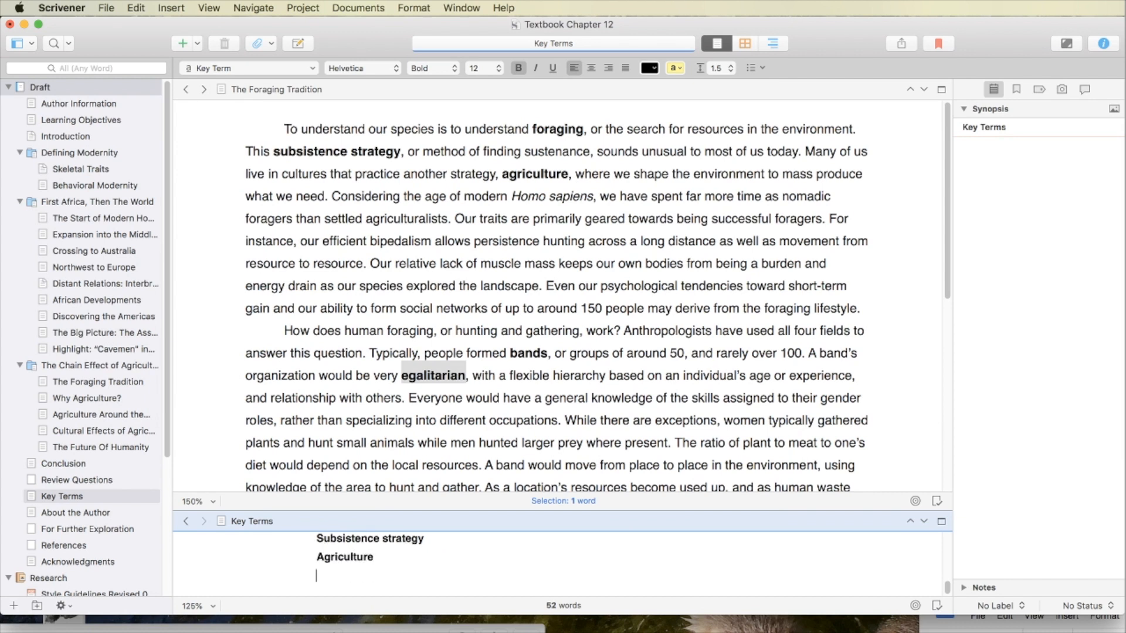
{"action": "key", "text": "Return"}
{"action": "type", "text": "Egalitarian"}
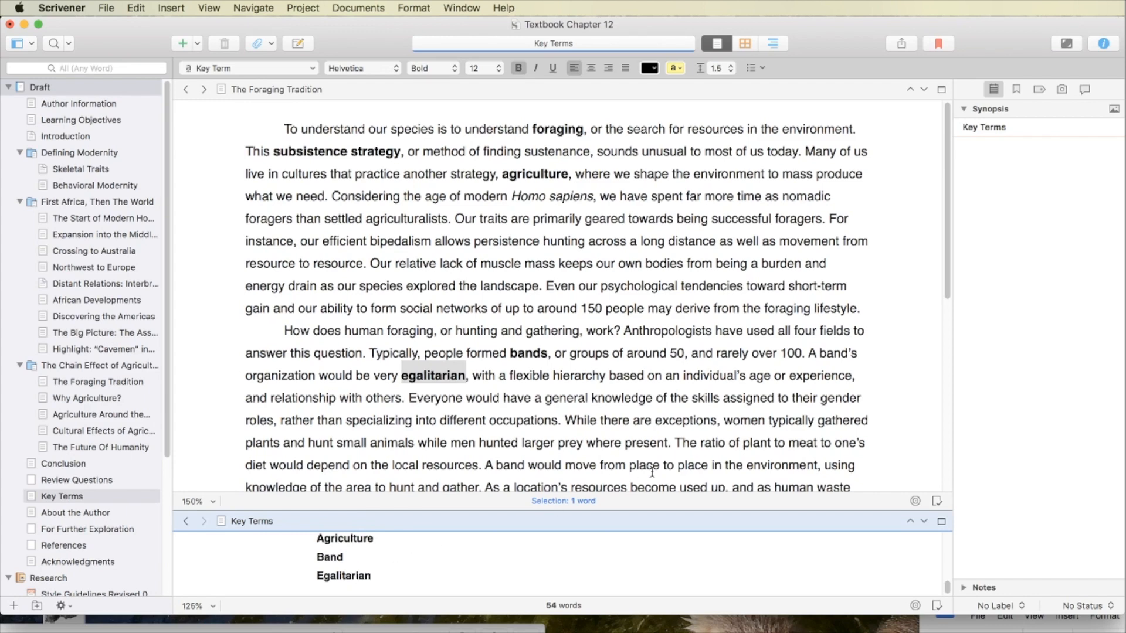
Step: In The Foraging Tradition's second paragraph, change "plant to meat to one's diet" to "plant to meat in one's diet"
{"action": "scroll", "coordinate": [641, 473], "scroll_direction": "down", "scroll_amount": 6}
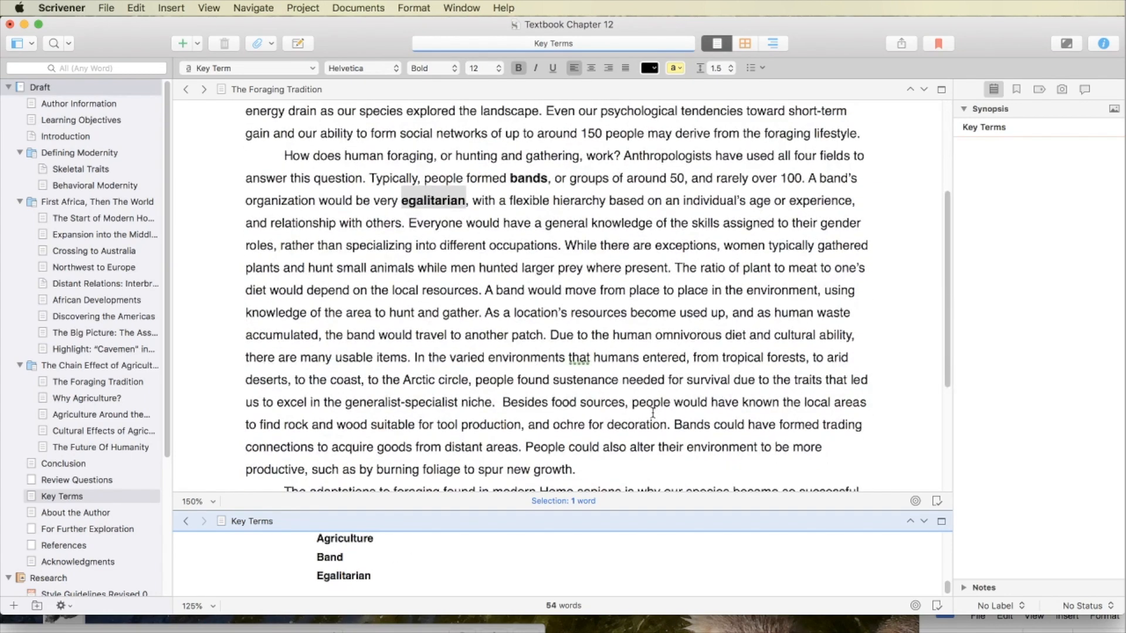
{"action": "left_click", "coordinate": [590, 301]}
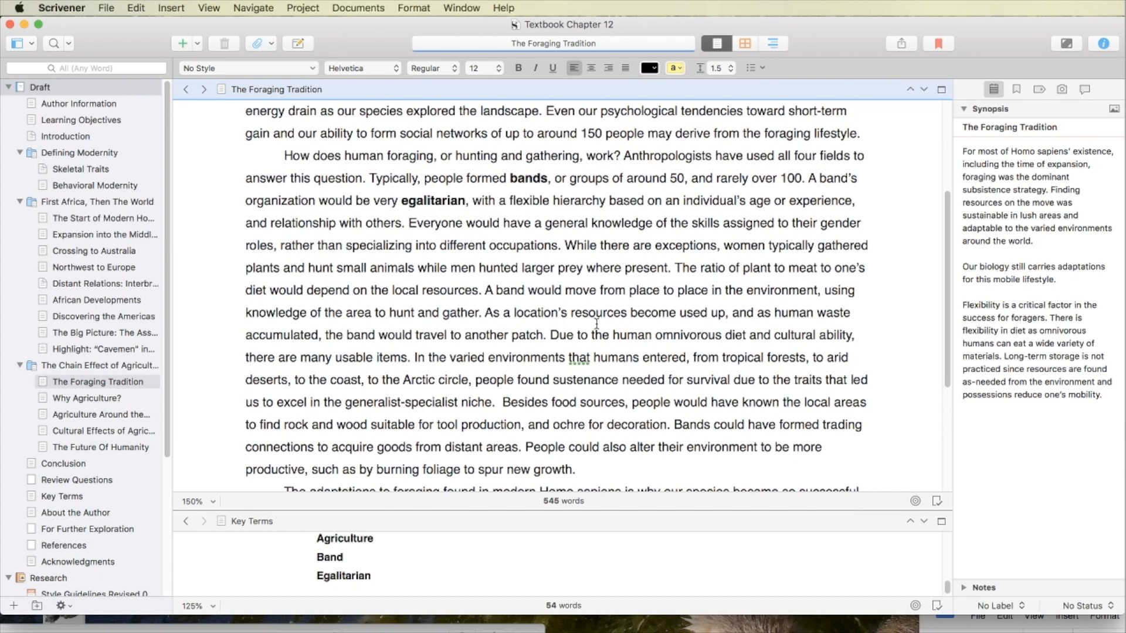
{"action": "double_click", "coordinate": [828, 265]}
{"action": "type", "text": "in"}
Step: Delete the sentence about the human omnivorous diet and many usable items that follows "travel to another patch."
{"action": "left_click_drag", "start_coordinate": [409, 357], "coordinate": [549, 335]}
{"action": "key", "text": "BackSpace"}
{"action": "key", "text": "BackSpace"}
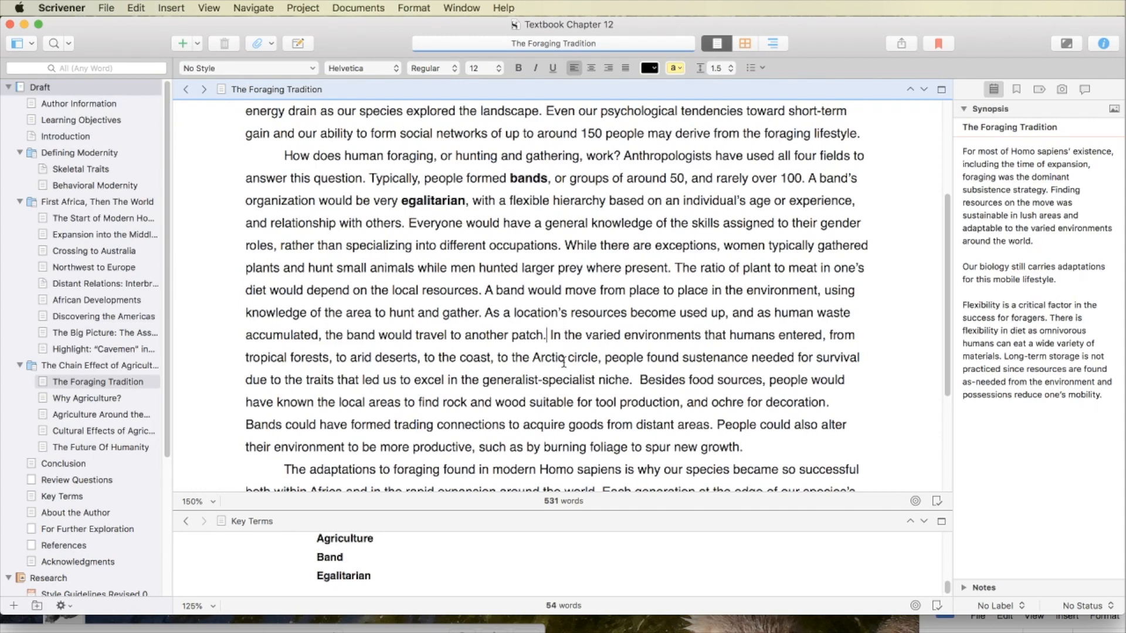
Step: Insert "savannas, to" before "tropical forests" in the list of environments and remove "arid" before "deserts"
{"action": "left_click", "coordinate": [869, 338]}
{"action": "type", "text": "s"}
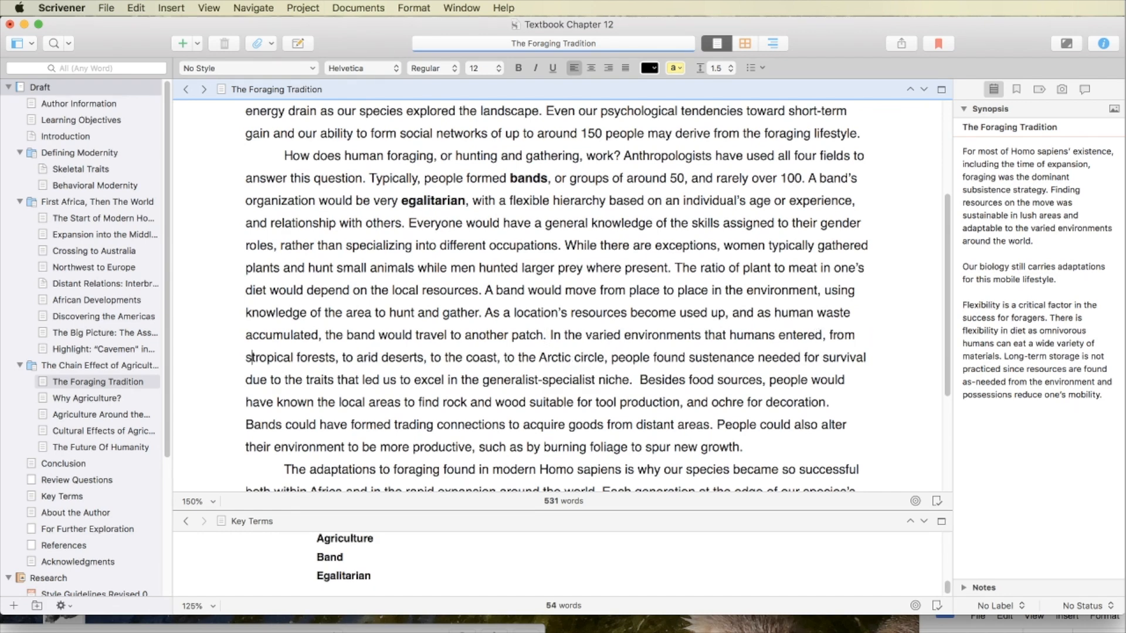
{"action": "type", "text": "avannahs"}
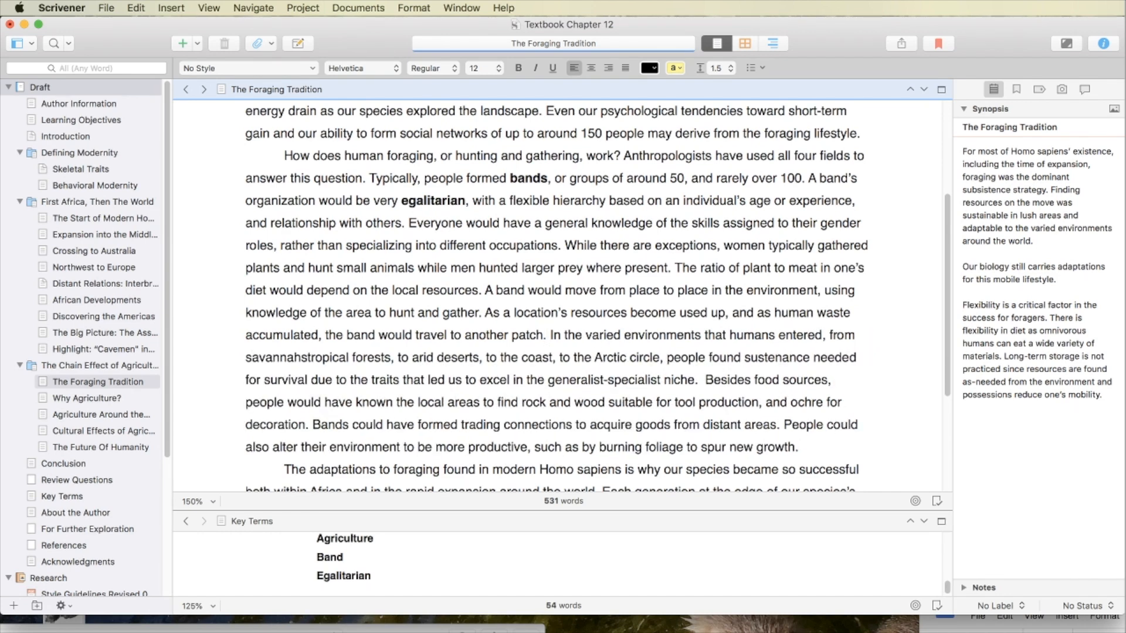
{"action": "key", "text": "BackSpace"}
{"action": "key", "text": "BackSpace"}
{"action": "type", "text": "'s, to"}
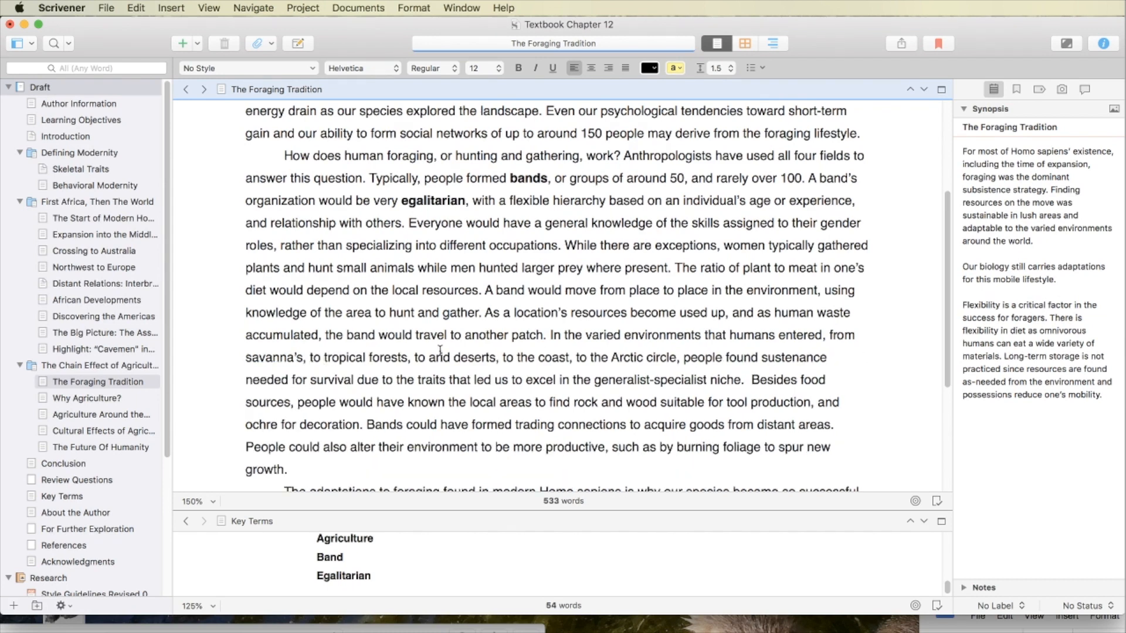
{"action": "left_click", "coordinate": [293, 359]}
{"action": "key", "text": "BackSpace"}
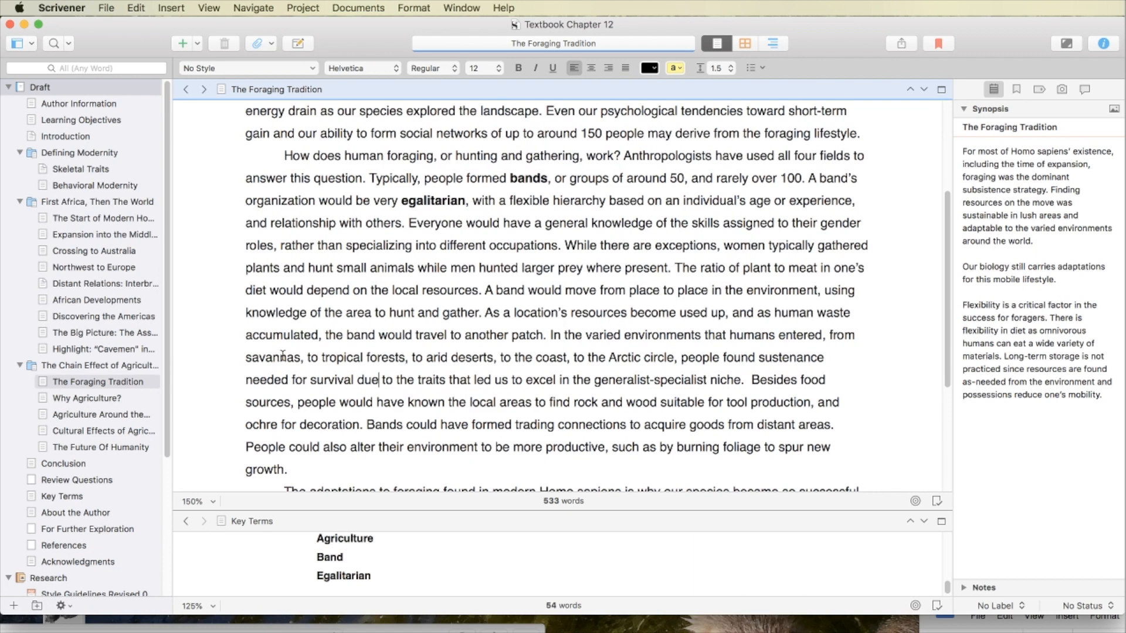
{"action": "double_click", "coordinate": [436, 359]}
{"action": "key", "text": "BackSpace"}
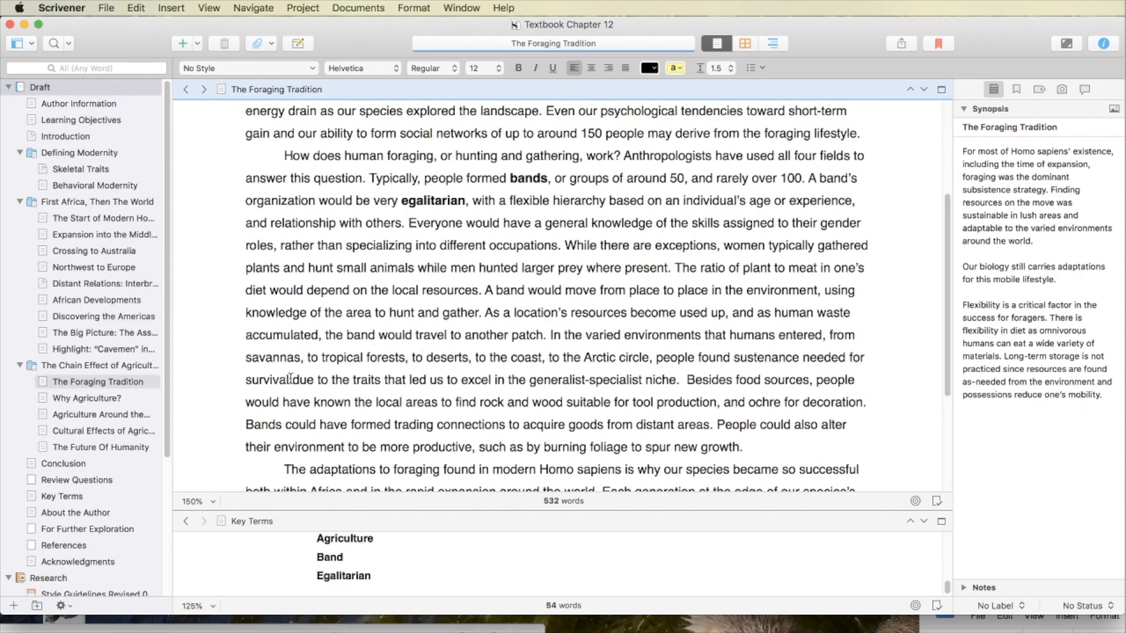
Step: End the sentence after "survival" and replace "due to the traits" with "Our species' ominvory and cultural ability"
{"action": "mouse_move", "coordinate": [289, 379]}
{"action": "left_mouse_down"}
{"action": "mouse_move", "coordinate": [394, 402]}
{"action": "mouse_move", "coordinate": [288, 379]}
{"action": "left_mouse_up"}
{"action": "type", "text": "."}
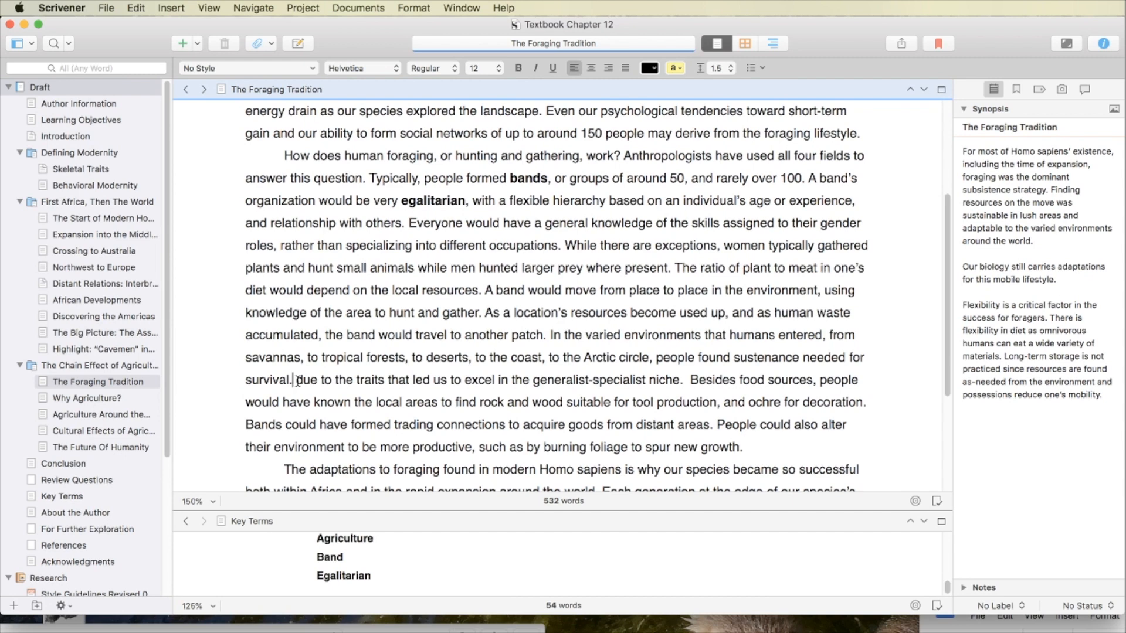
{"action": "left_click_drag", "start_coordinate": [299, 381], "coordinate": [384, 385]}
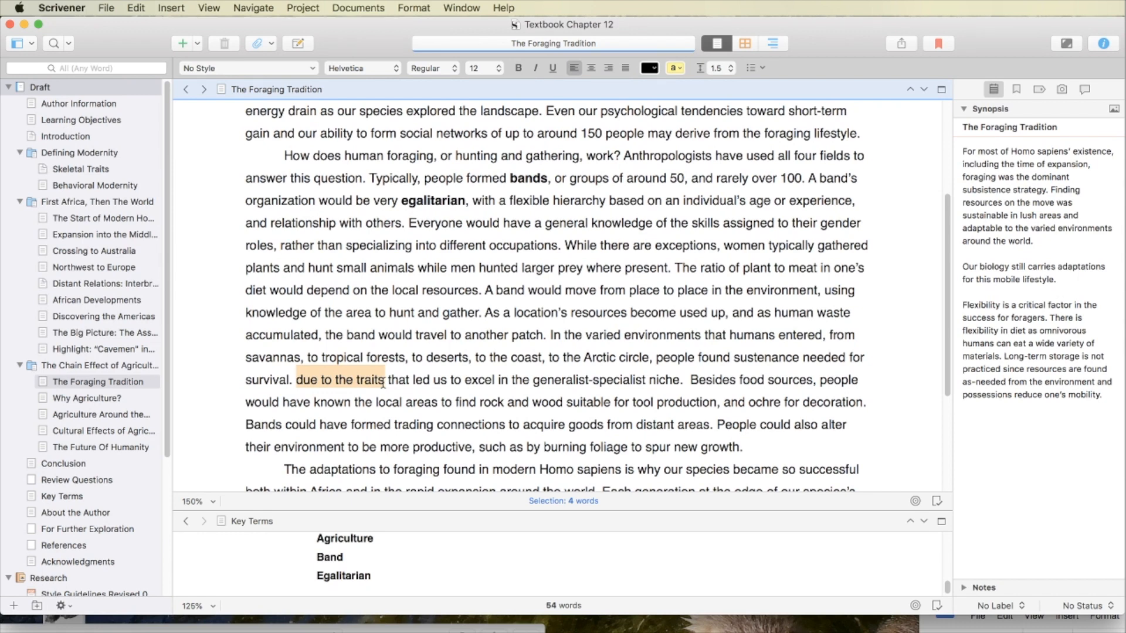
{"action": "type", "text": "Our omniver"}
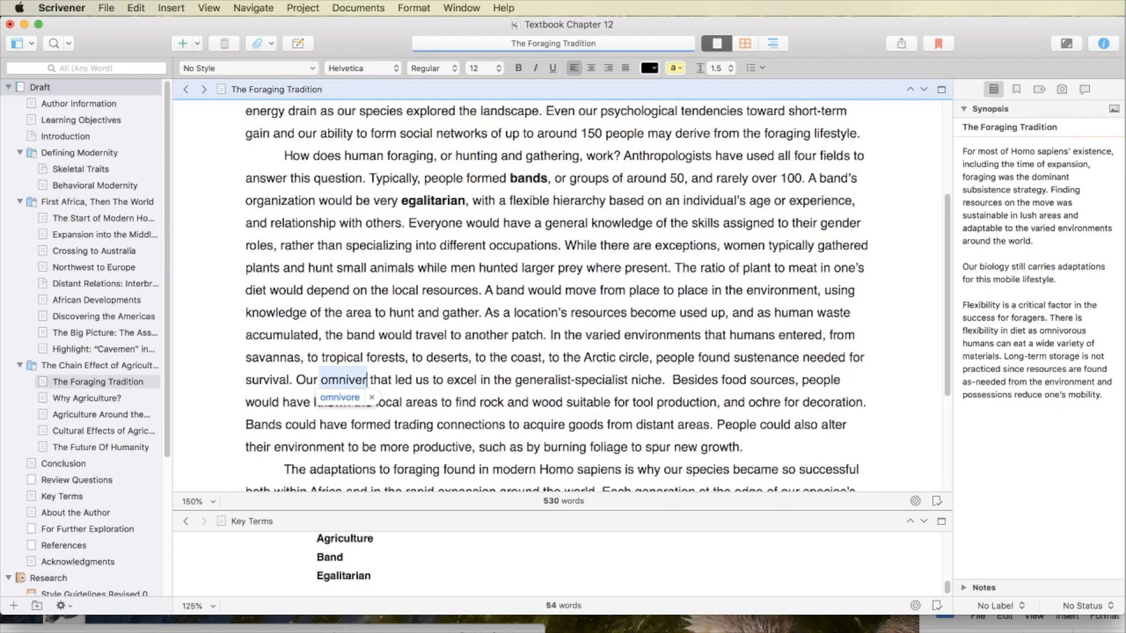
{"action": "key", "text": "BackSpace"}
{"action": "key", "text": "BackSpace"}
{"action": "key", "text": "BackSpace"}
{"action": "key", "text": "BackSpace"}
{"action": "key", "text": "BackSpace"}
{"action": "key", "text": "BackSpace"}
{"action": "key", "text": "BackSpace"}
{"action": "type", "text": "species'"}
{"action": "type", "text": "ominvory an"}
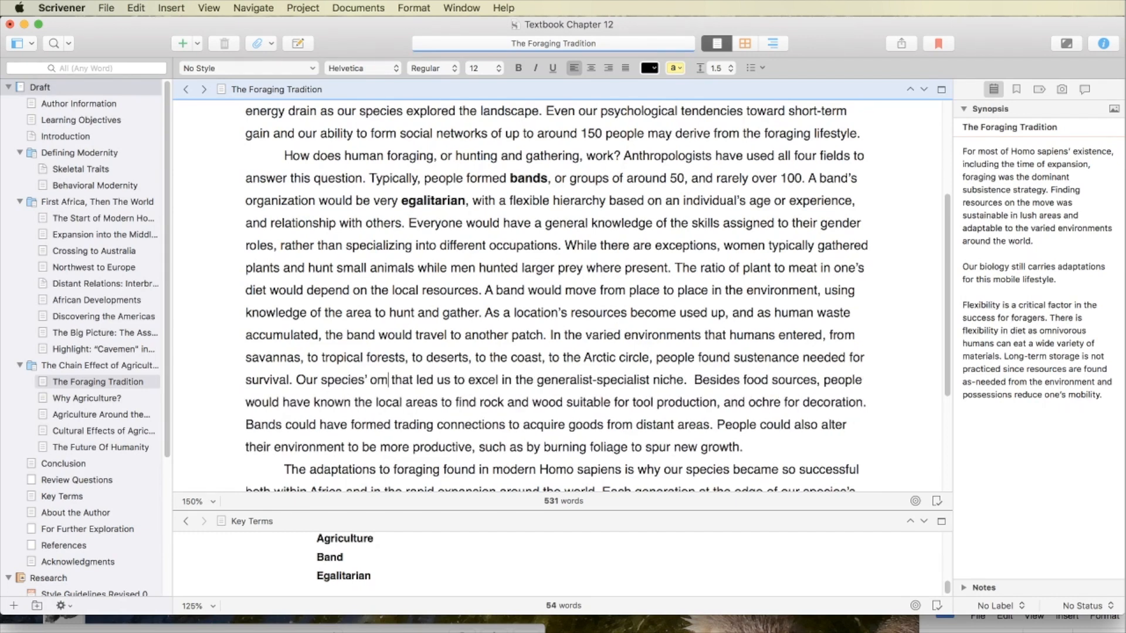
{"action": "type", "text": "d "}
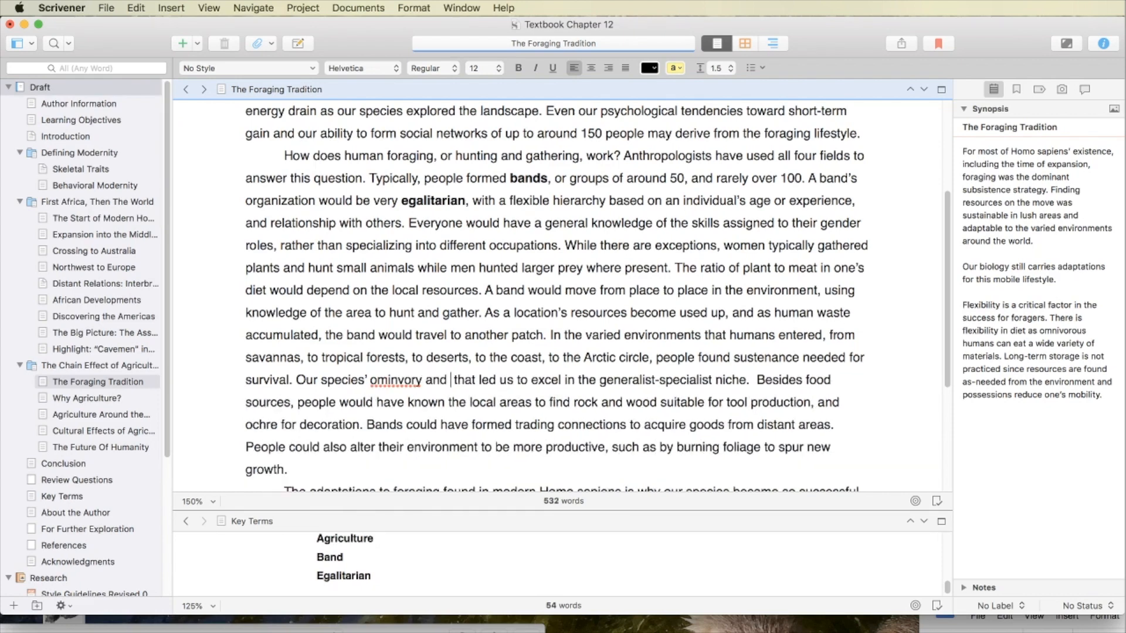
{"action": "type", "text": "cultural ability"}
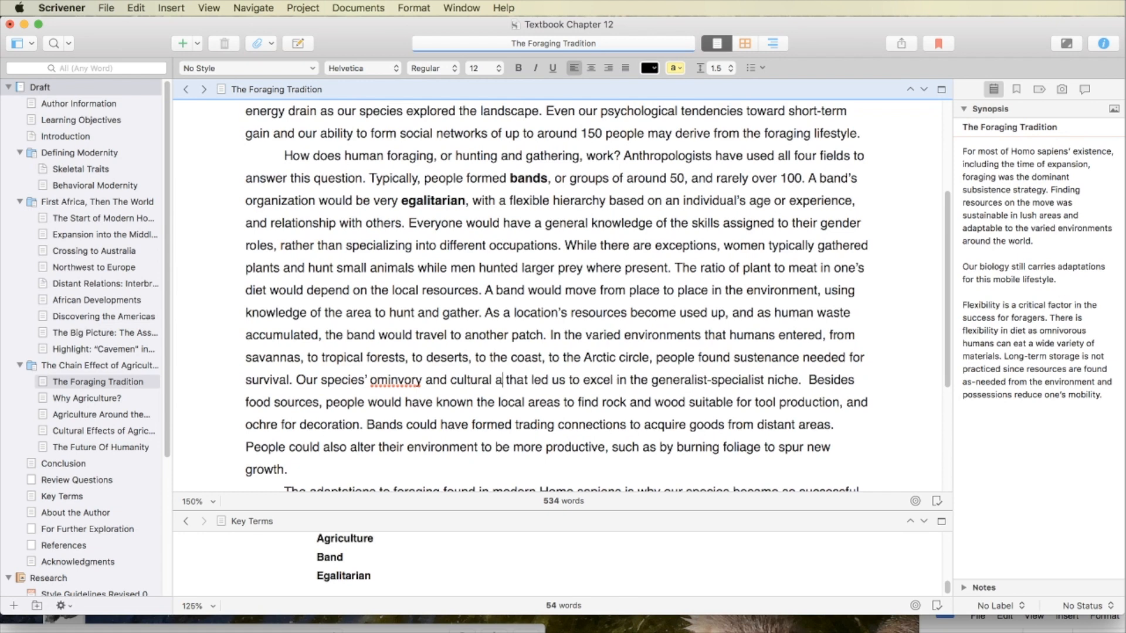
Step: Delete "that" before "led us to excel" in the new sentence about our species' cultural ability
{"action": "right_click", "coordinate": [392, 380]}
{"action": "key", "text": "Escape"}
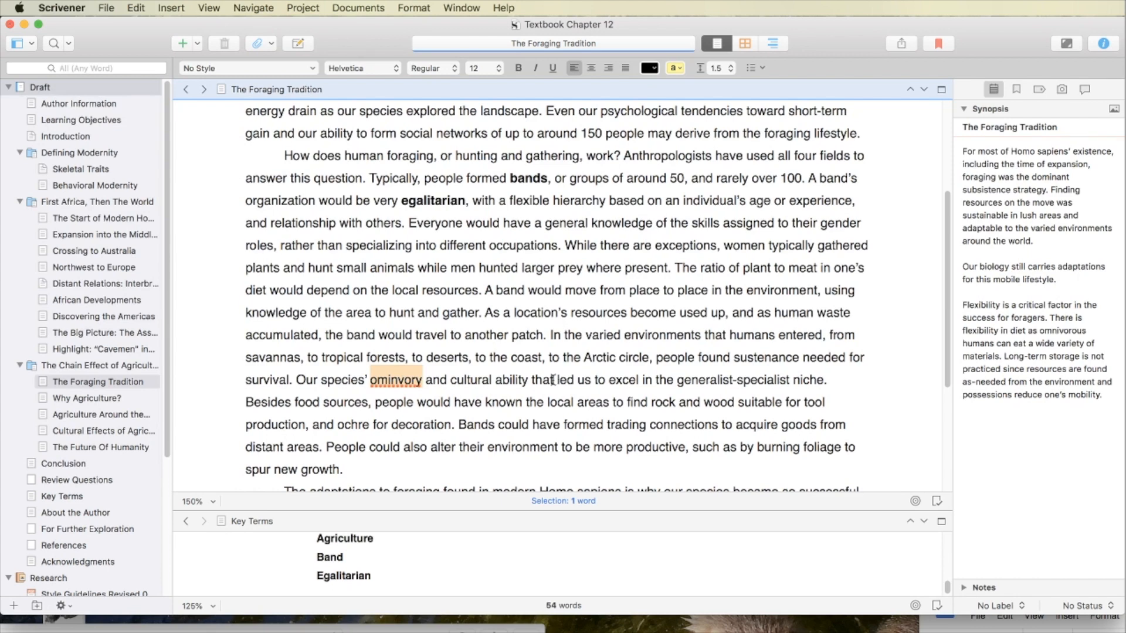
{"action": "double_click", "coordinate": [543, 380]}
{"action": "key", "text": "BackSpace"}
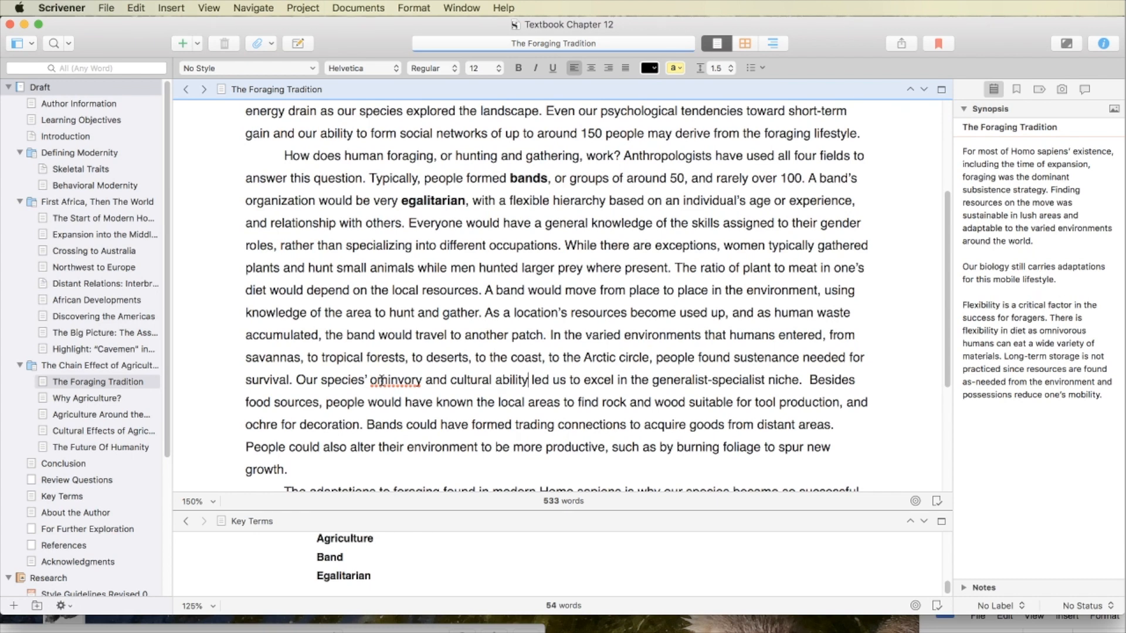
Step: Switch to Safari and search the web for "ominvory" in a new tab to check its spelling
{"action": "double_click", "coordinate": [381, 380]}
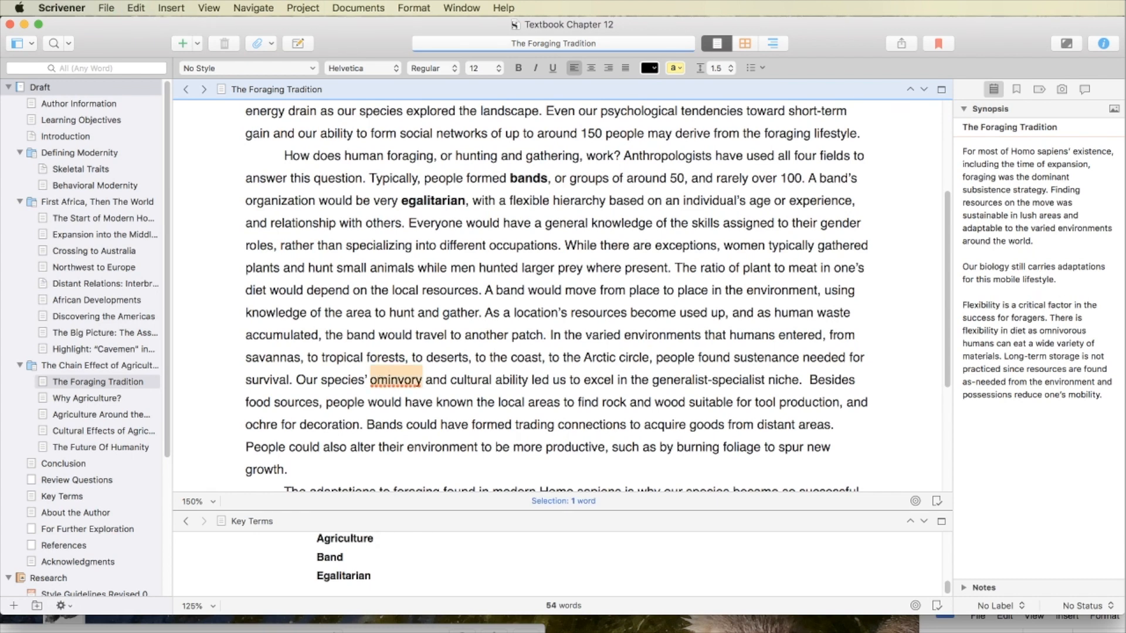
{"action": "key", "text": "super+Tab"}
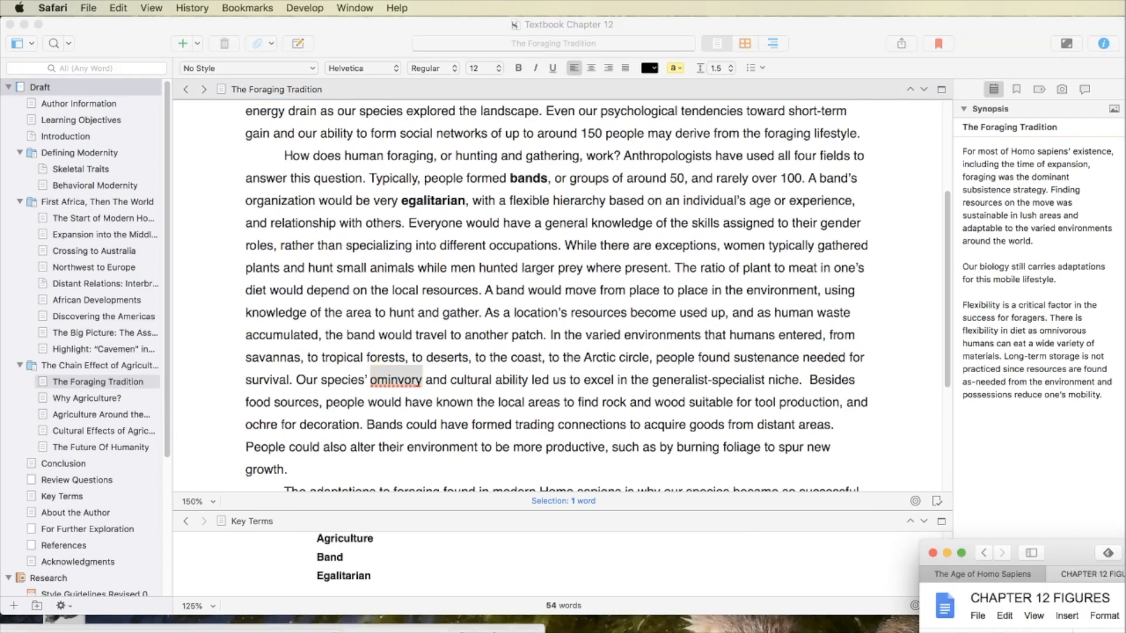
{"action": "key", "text": "super+t"}
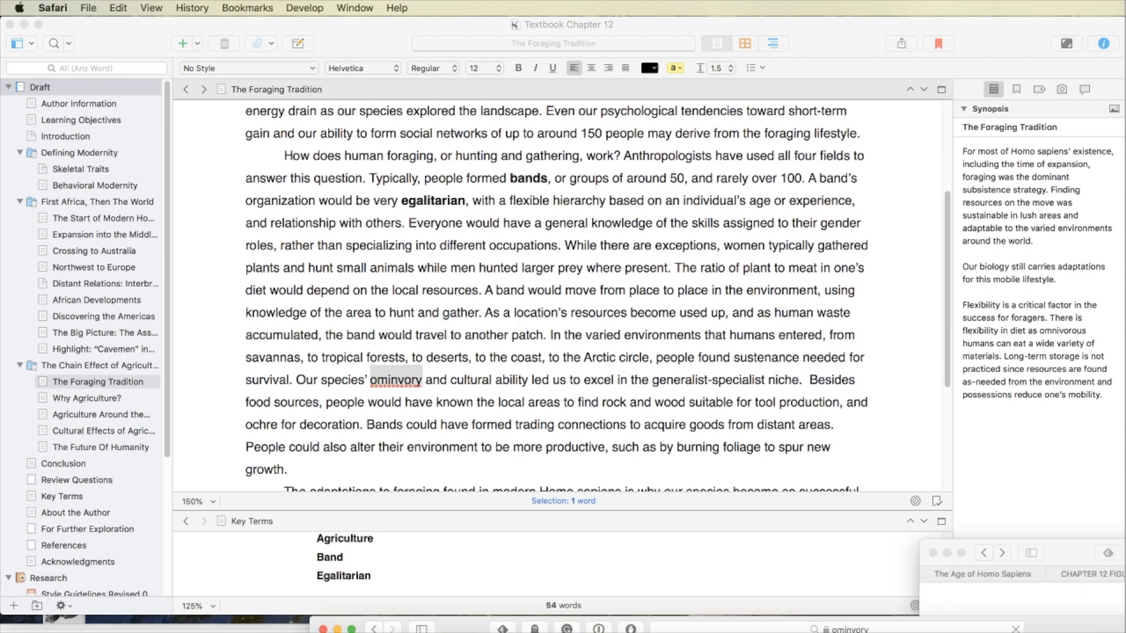
{"action": "left_click_drag", "start_coordinate": [1013, 623], "coordinate": [930, 265]}
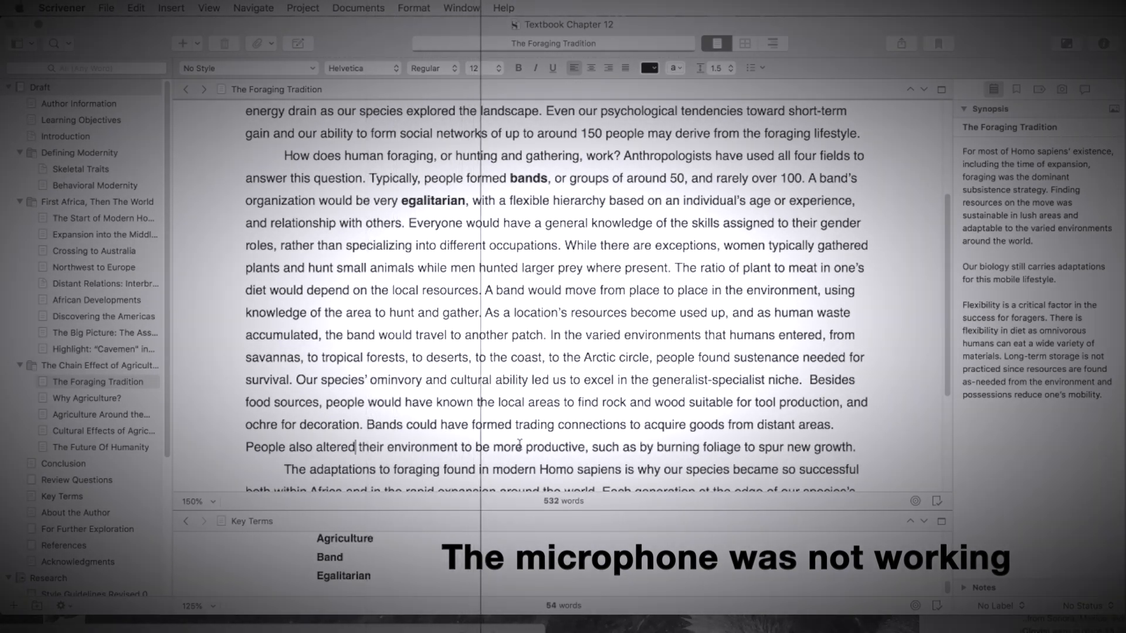
Step: In the third paragraph of The Foraging Tradition, change "would be prone to expand" to "would be beneficial to expand"
{"action": "scroll", "coordinate": [519, 444], "scroll_direction": "down", "scroll_amount": 4}
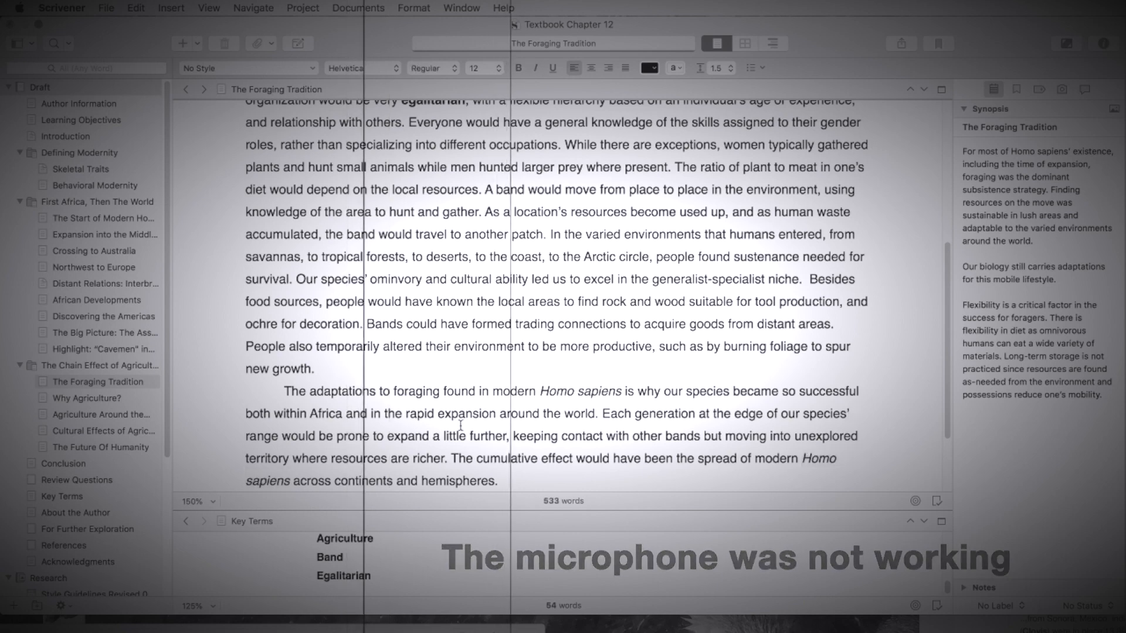
{"action": "left_click", "coordinate": [352, 436]}
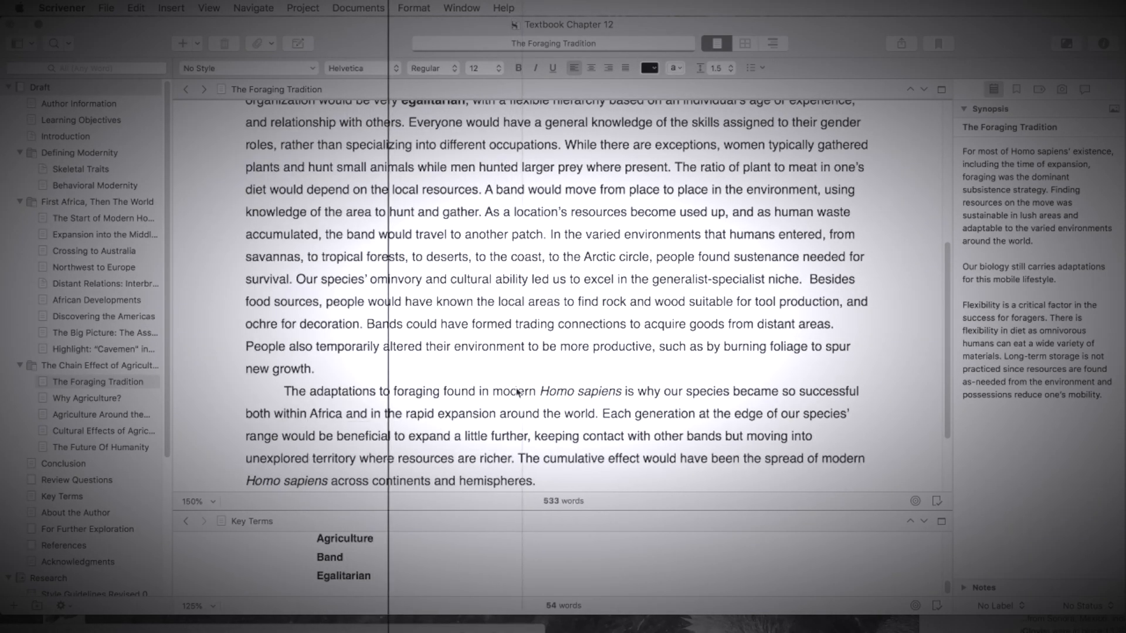
{"action": "scroll", "coordinate": [516, 388], "scroll_direction": "down", "scroll_amount": 4}
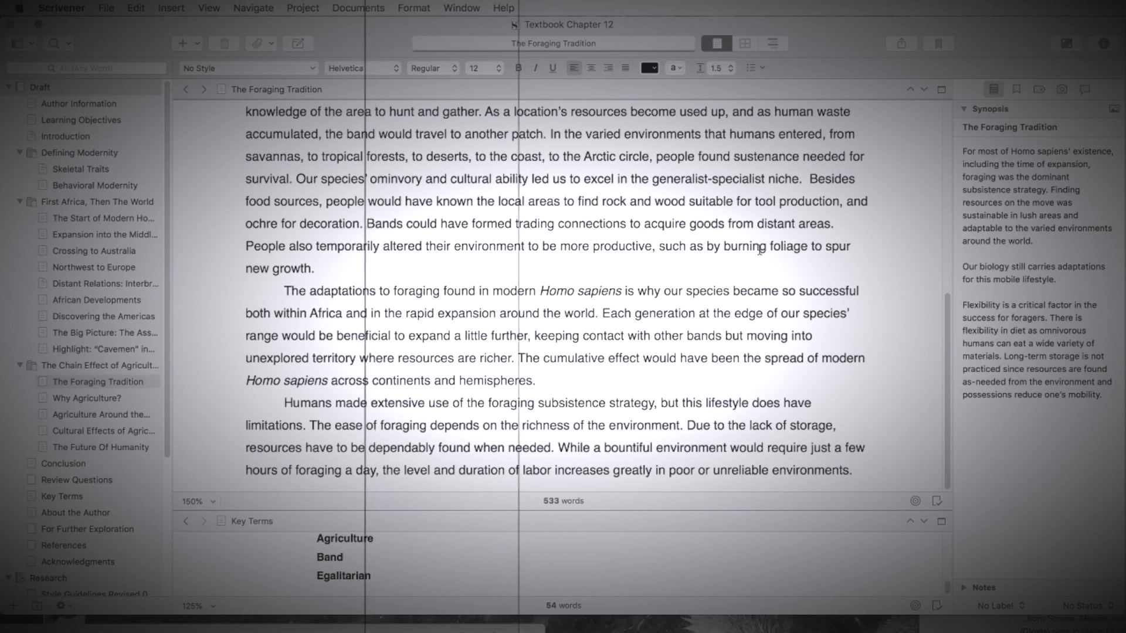
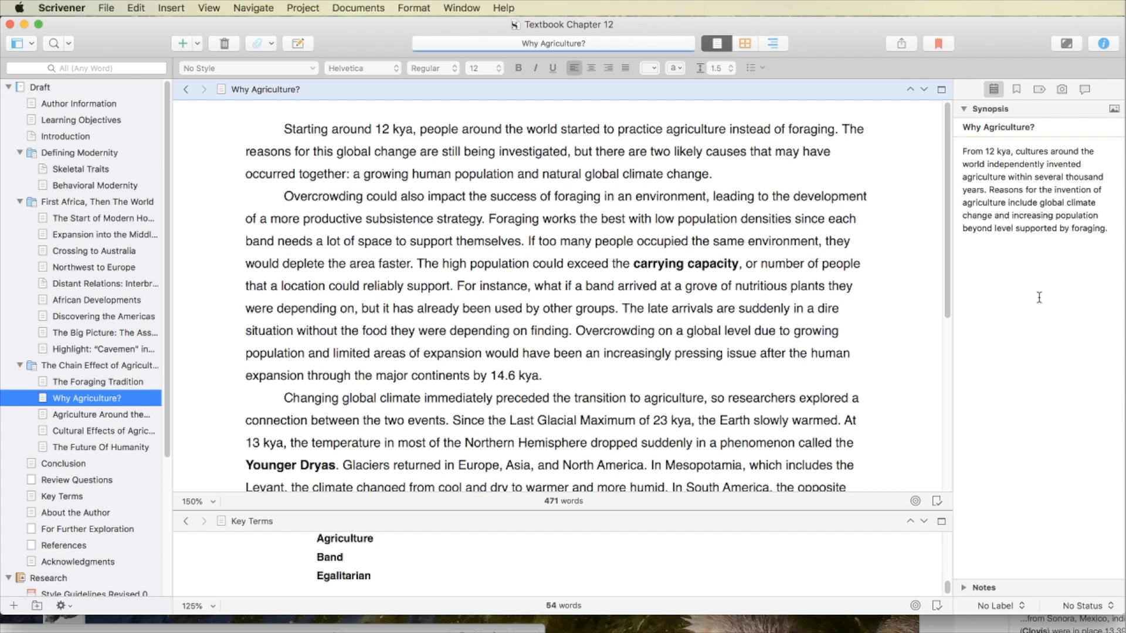
Step: Check the Agriculture Around the World section briefly, and in Why Agriculture? delete "also" from "Overcrowding could also impact"
{"action": "left_click", "coordinate": [649, 204]}
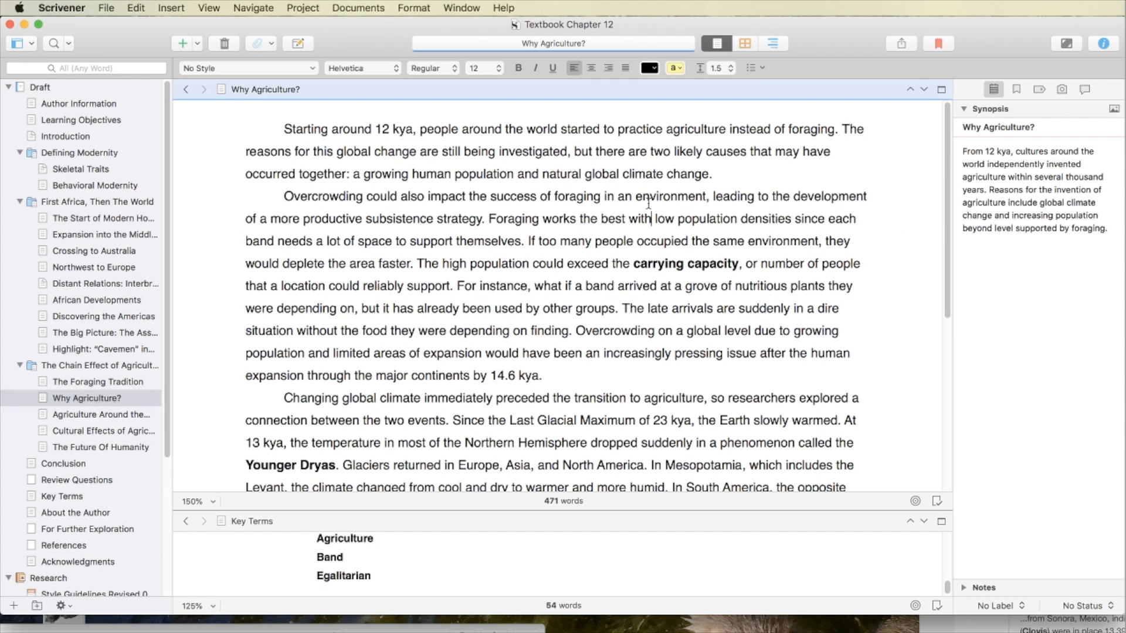
{"action": "left_click", "coordinate": [742, 195]}
{"action": "left_click", "coordinate": [103, 415]}
{"action": "scroll", "coordinate": [211, 369], "scroll_direction": "up", "scroll_amount": 5}
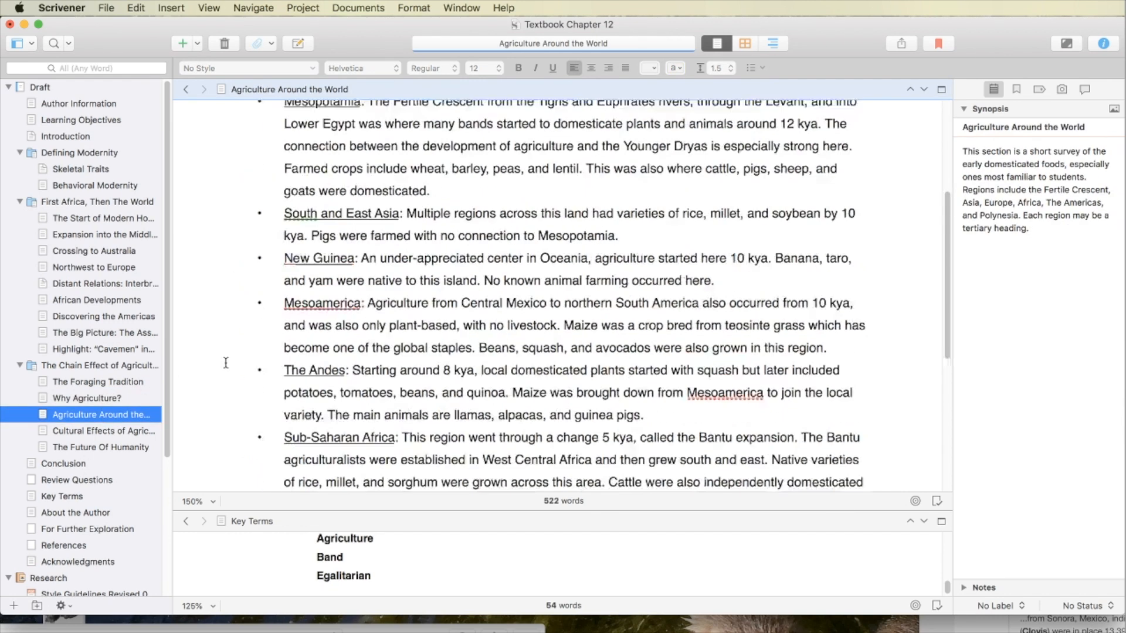
{"action": "left_click", "coordinate": [77, 399]}
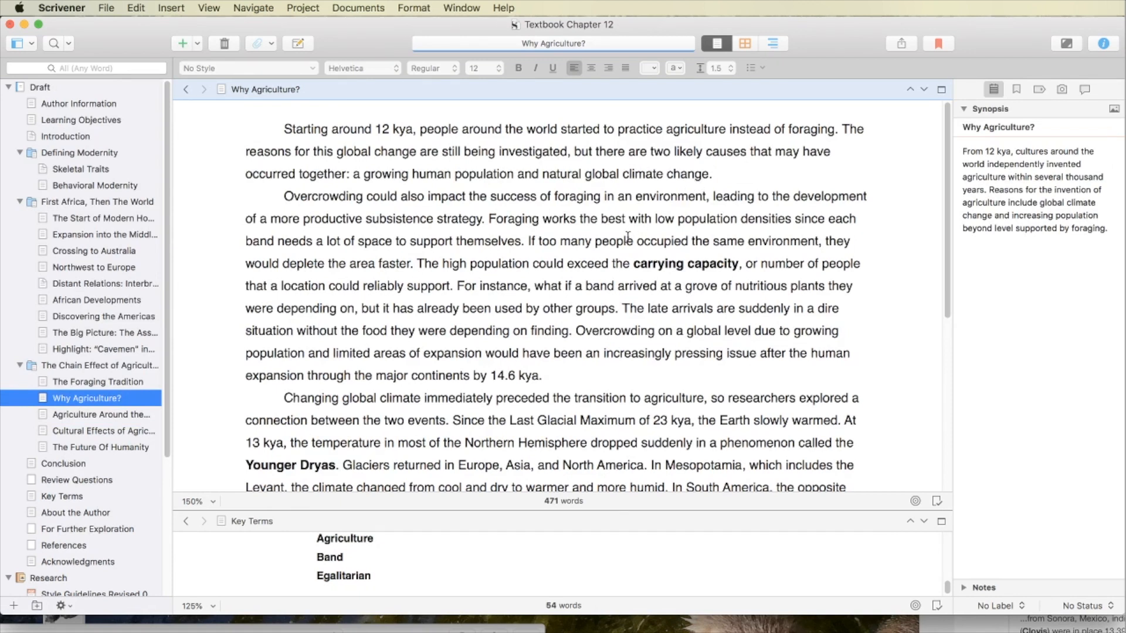
{"action": "left_click", "coordinate": [590, 223]}
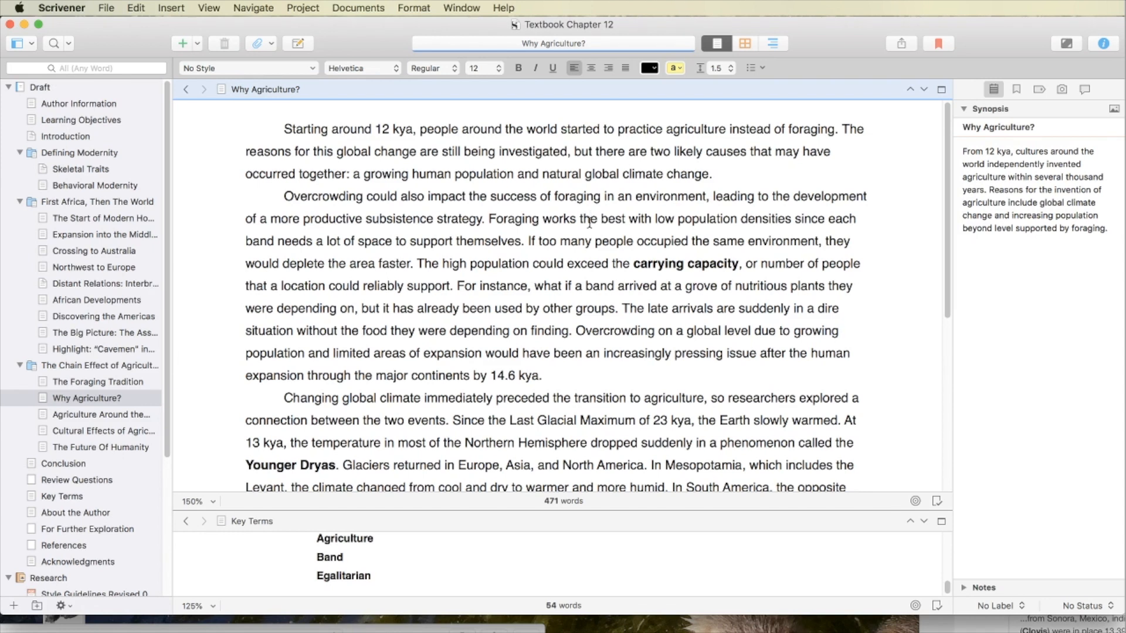
{"action": "double_click", "coordinate": [418, 197]}
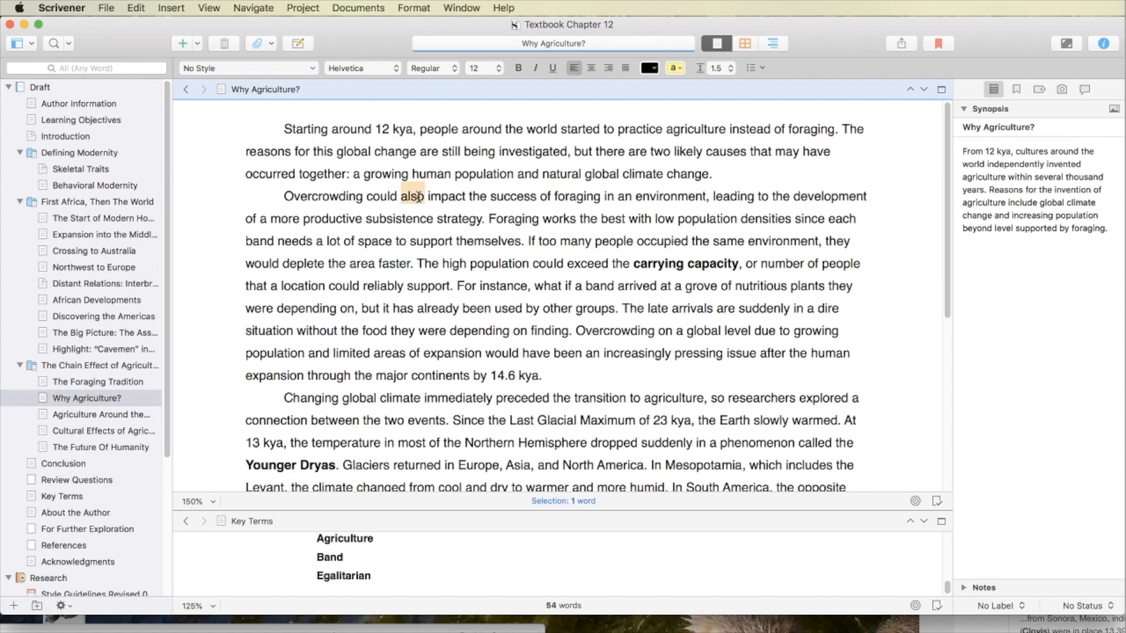
{"action": "key", "text": "BackSpace"}
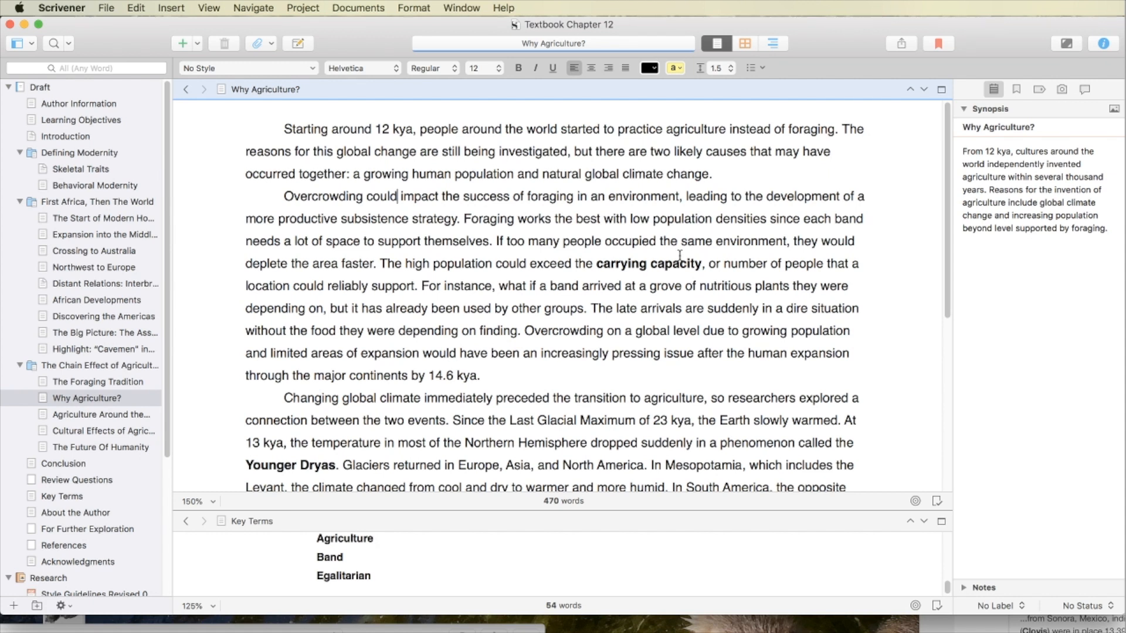
Step: Change "foraging in an environment" to "foraging in the environment" in the Overcrowding paragraph, and add "Carrying capacity" to the Key Terms list
{"action": "double_click", "coordinate": [597, 196]}
{"action": "type", "text": "the"}
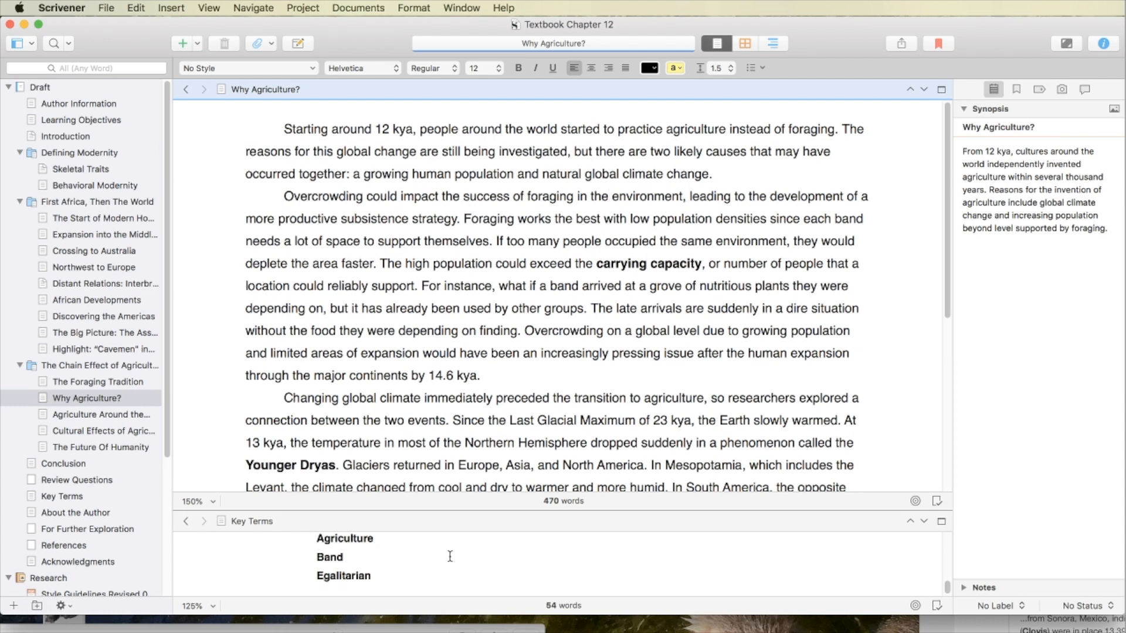
{"action": "left_click", "coordinate": [440, 572]}
{"action": "key", "text": "Return"}
{"action": "type", "text": "C"}
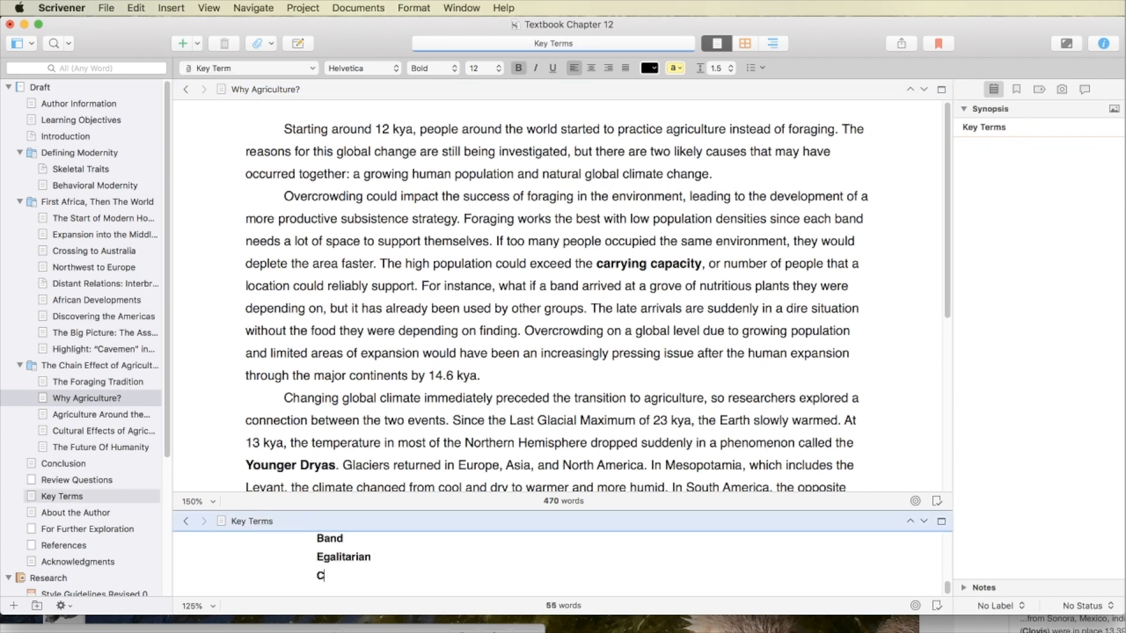
{"action": "type", "text": "arrying capacity"}
Step: In Why Agriculture?, change "it has already been used" to "it had already been used" and add "as well" after "between the two events"
{"action": "left_click", "coordinate": [598, 350]}
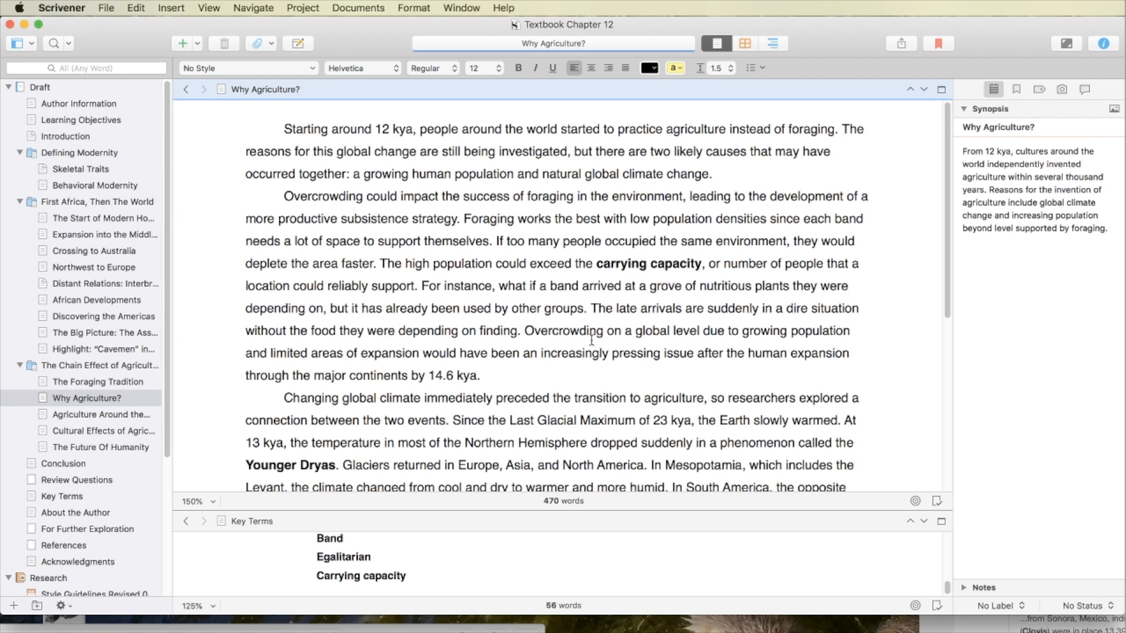
{"action": "left_click_drag", "start_coordinate": [376, 309], "coordinate": [385, 309]}
{"action": "type", "text": "d"}
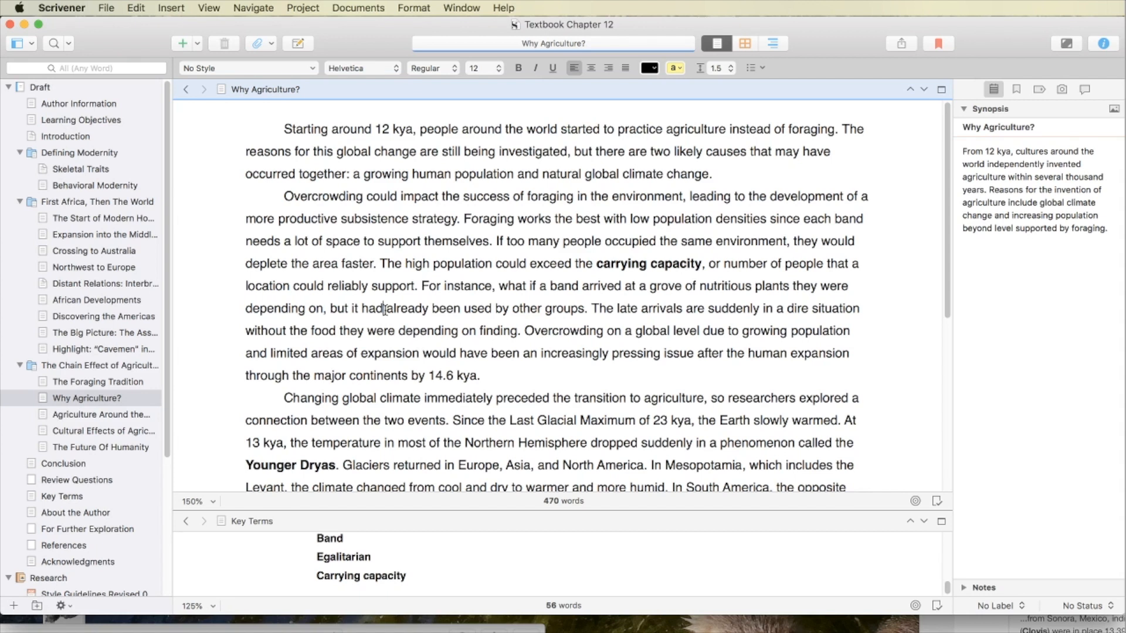
{"action": "left_click", "coordinate": [531, 346]}
{"action": "scroll", "coordinate": [537, 336], "scroll_direction": "down", "scroll_amount": 2}
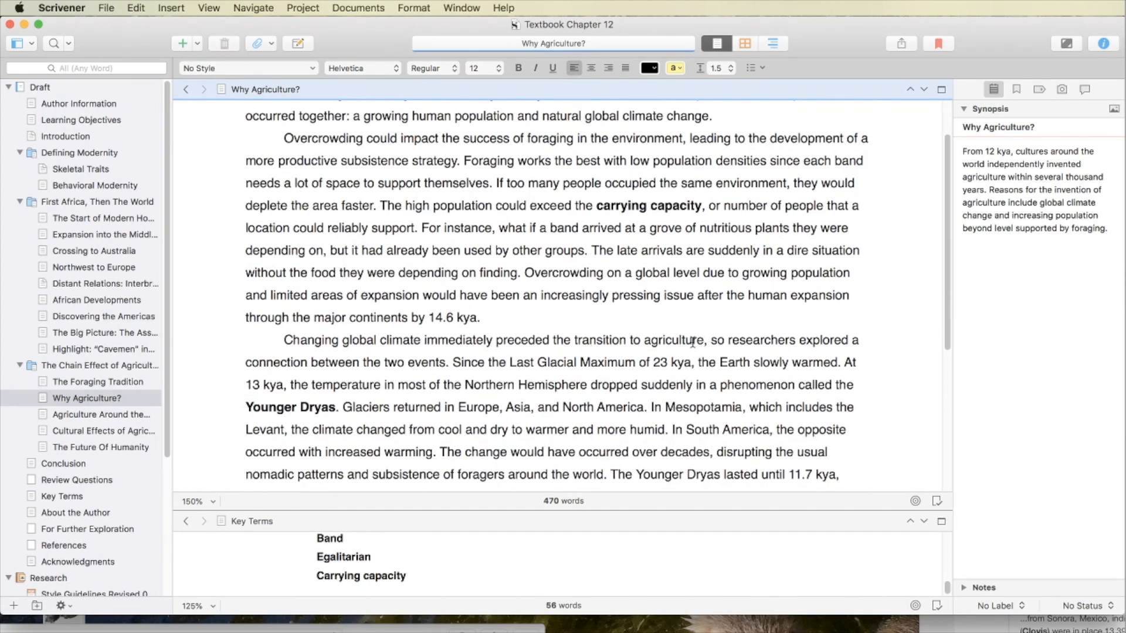
{"action": "left_click", "coordinate": [448, 363]}
{"action": "type", "text": "as well"}
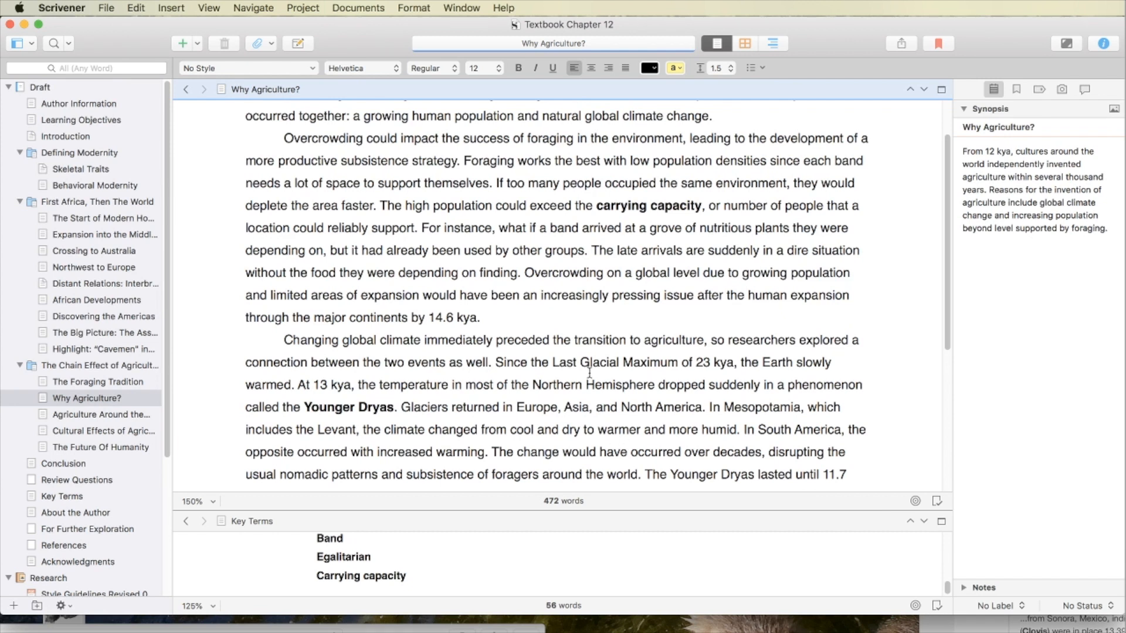
Step: Apply the Key Term style to "Last Glacial Maximum" in the climate paragraph and add the term to the Key Terms list
{"action": "left_click_drag", "start_coordinate": [553, 363], "coordinate": [678, 363]}
{"action": "left_click", "coordinate": [284, 73]}
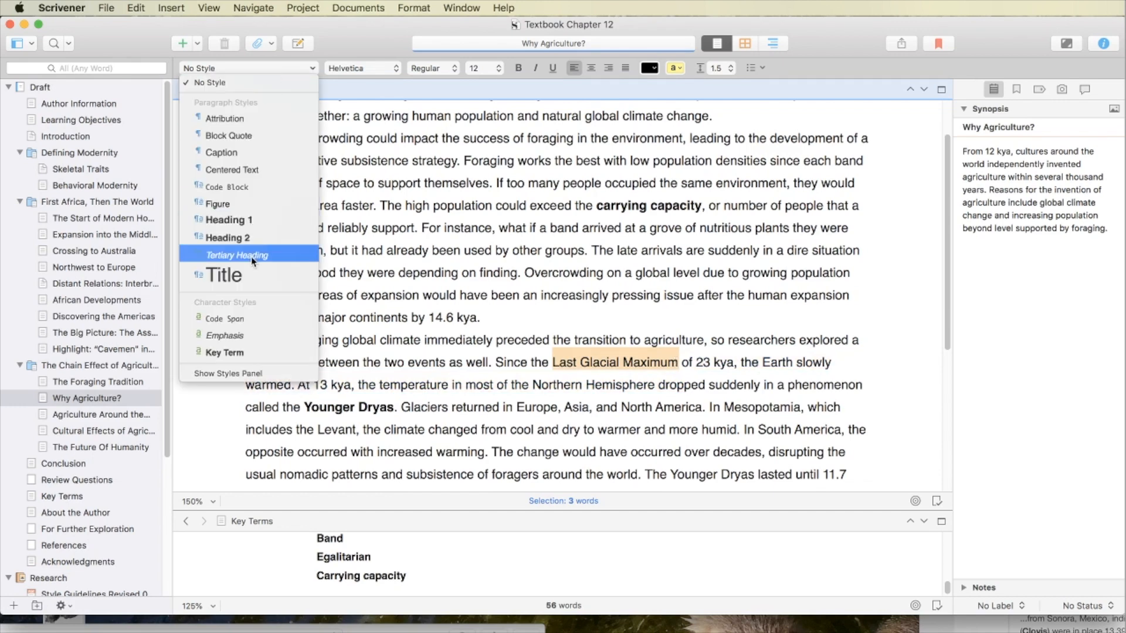
{"action": "left_click", "coordinate": [251, 353]}
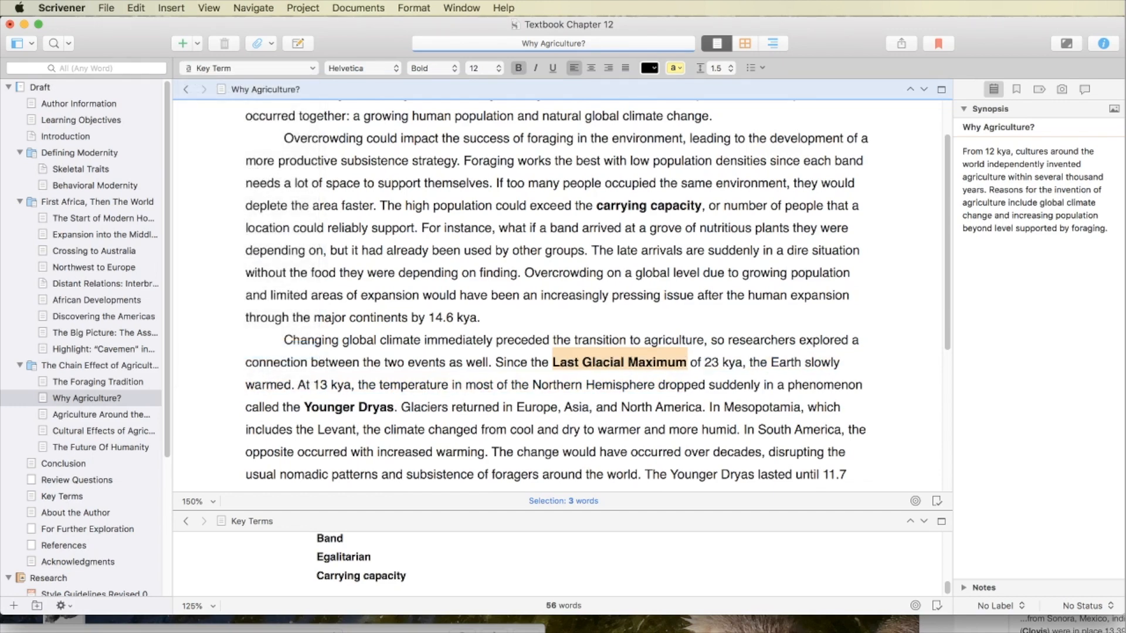
{"action": "left_click", "coordinate": [496, 580]}
{"action": "key", "text": "Return"}
{"action": "type", "text": "Last Glacial Maximum"}
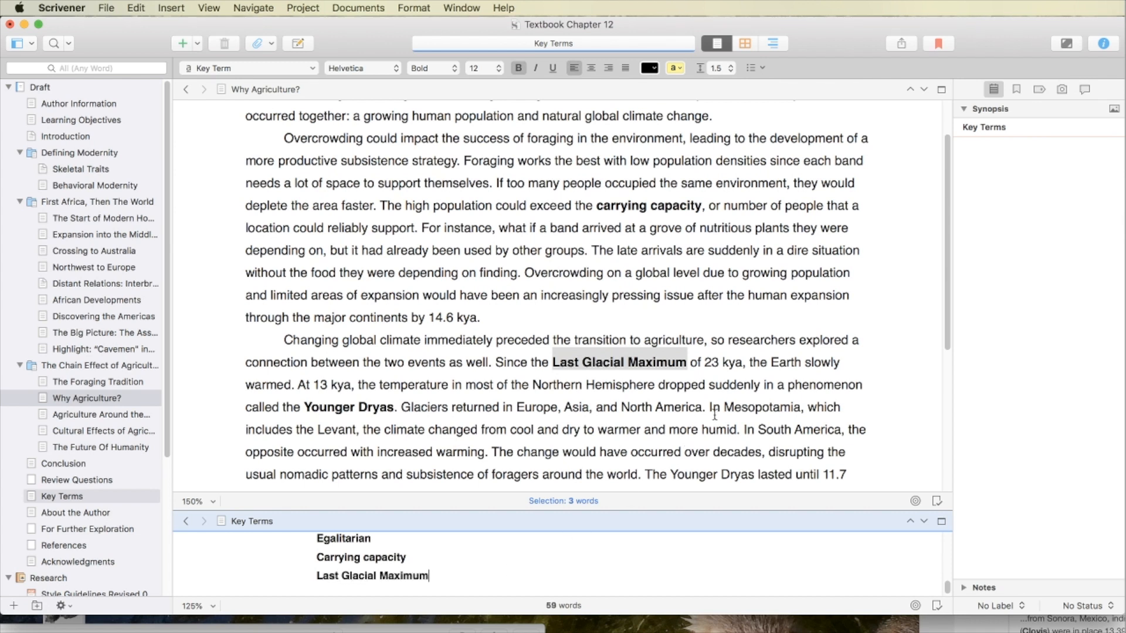
Step: Delete "timing of this event, and the" so the sentence on the foragers' way of life starts with "The disruption"
{"action": "left_click", "coordinate": [768, 375]}
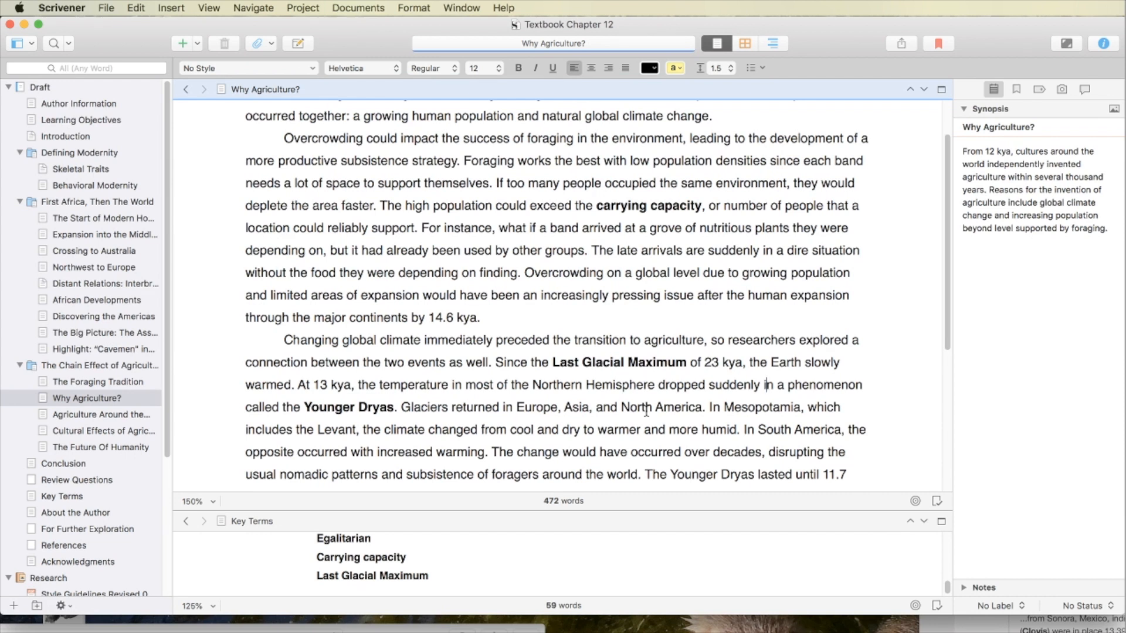
{"action": "scroll", "coordinate": [646, 412], "scroll_direction": "down", "scroll_amount": 1}
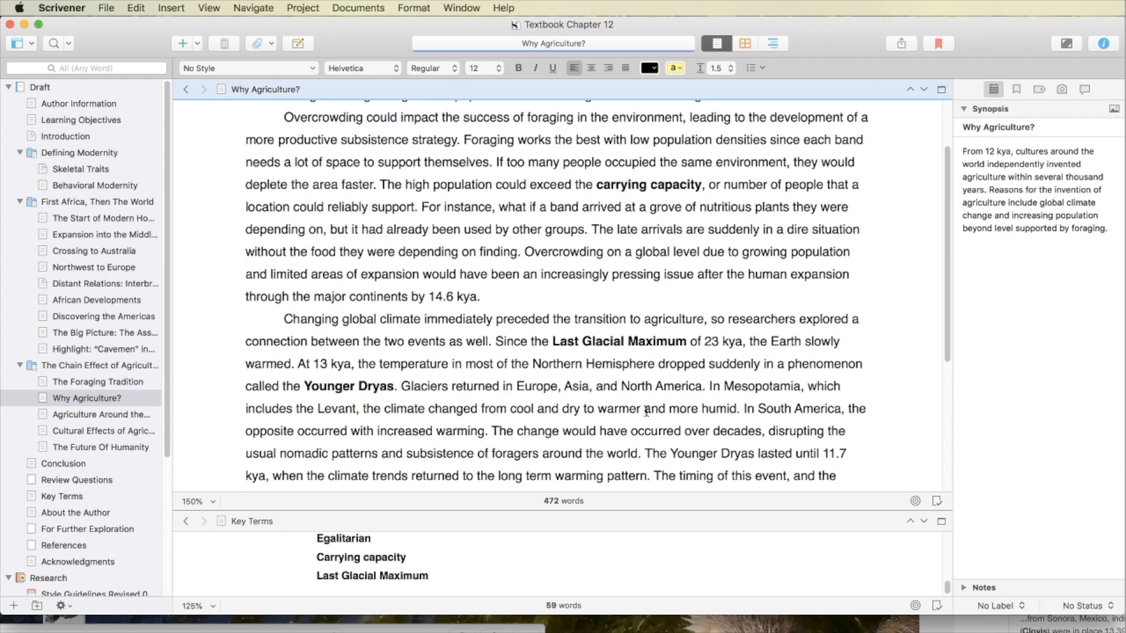
{"action": "scroll", "coordinate": [645, 412], "scroll_direction": "down", "scroll_amount": 2}
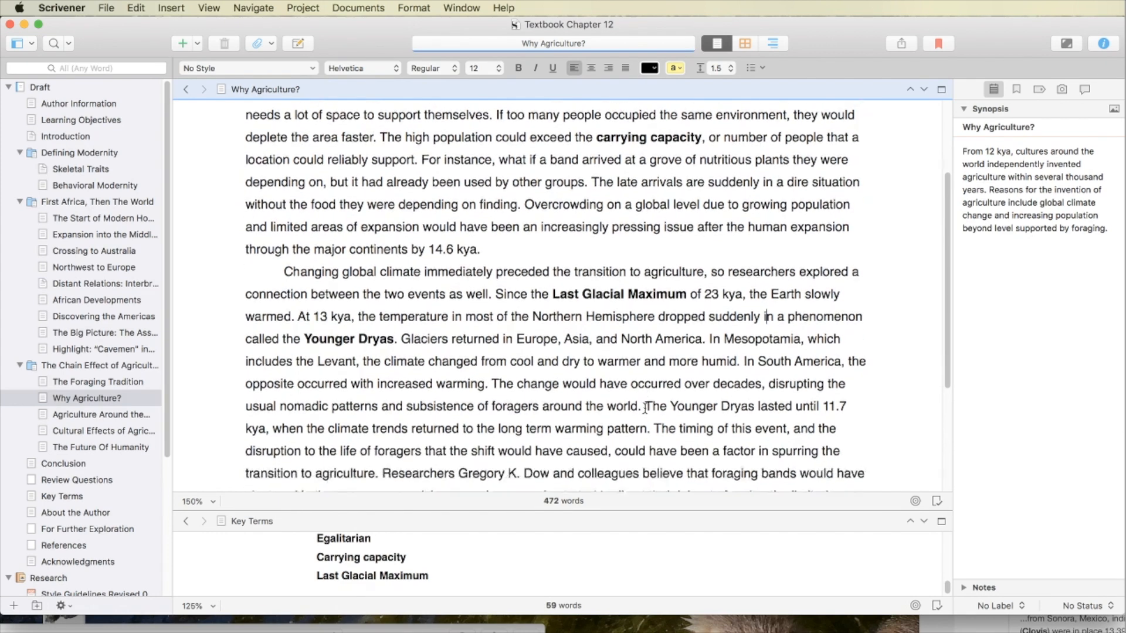
{"action": "scroll", "coordinate": [646, 409], "scroll_direction": "down", "scroll_amount": 2}
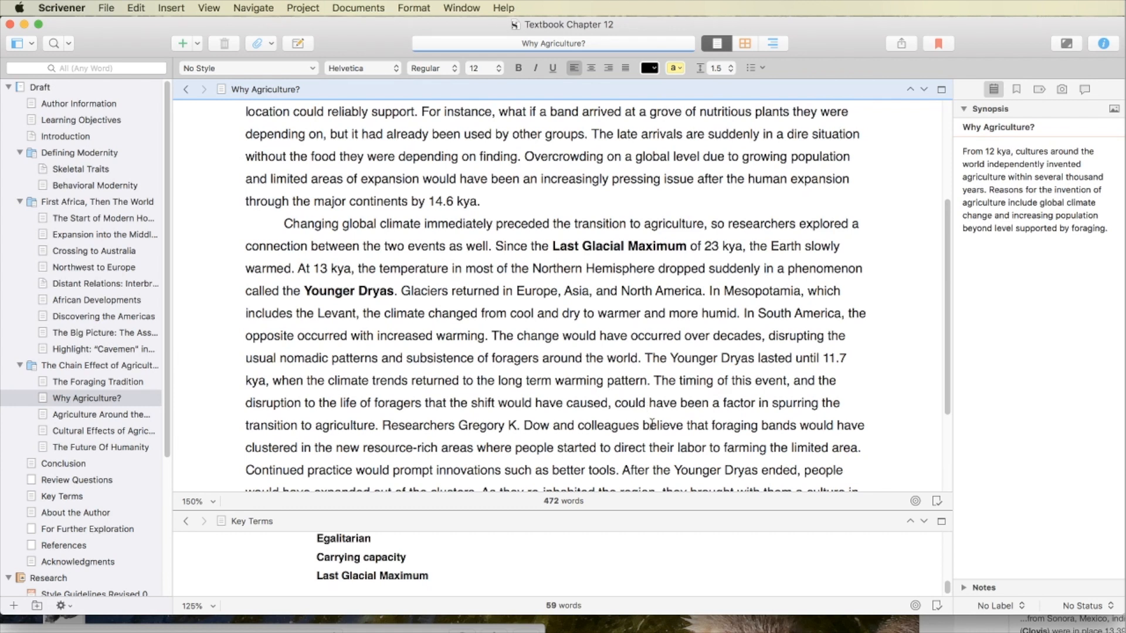
{"action": "scroll", "coordinate": [649, 408], "scroll_direction": "down", "scroll_amount": 1}
{"action": "scroll", "coordinate": [649, 409], "scroll_direction": "down", "scroll_amount": 1}
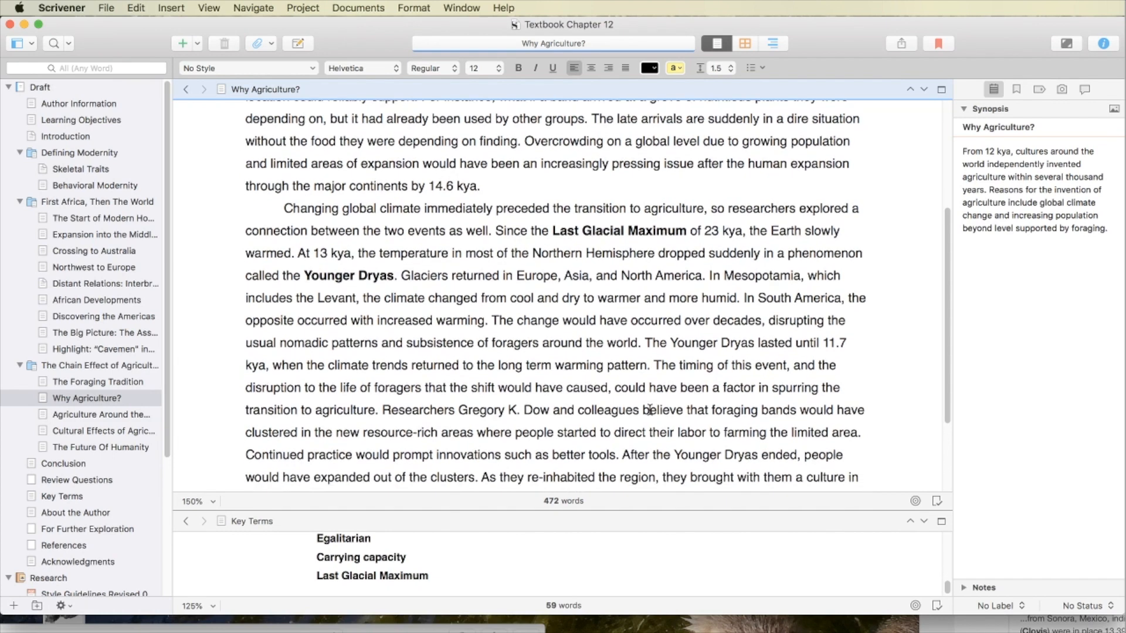
{"action": "left_click_drag", "start_coordinate": [680, 366], "coordinate": [839, 363]}
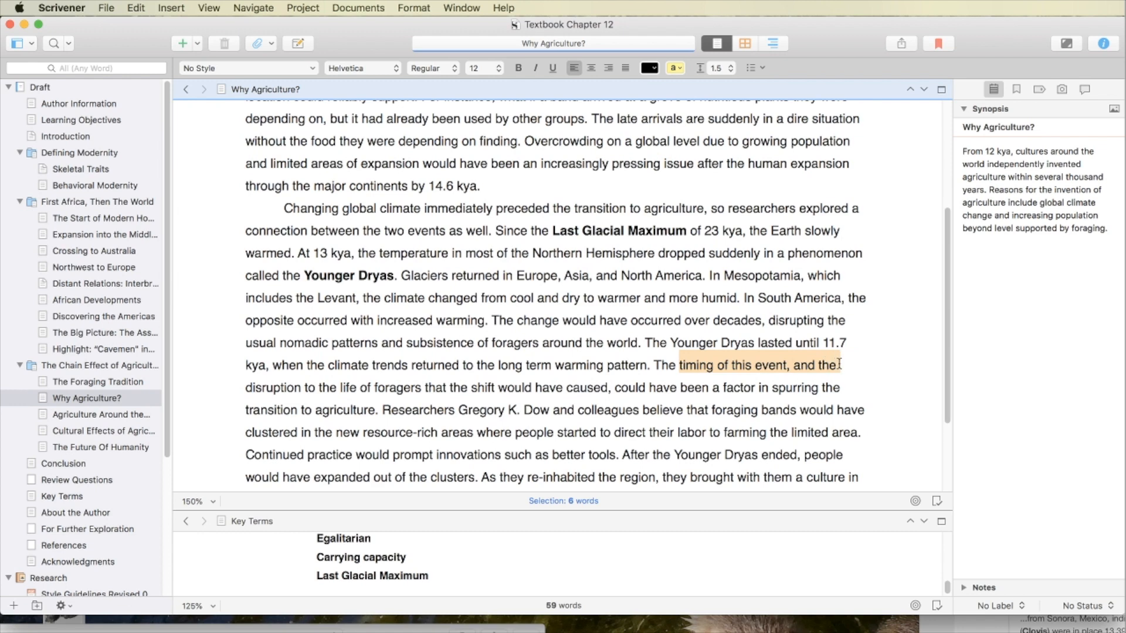
{"action": "key", "text": "BackSpace"}
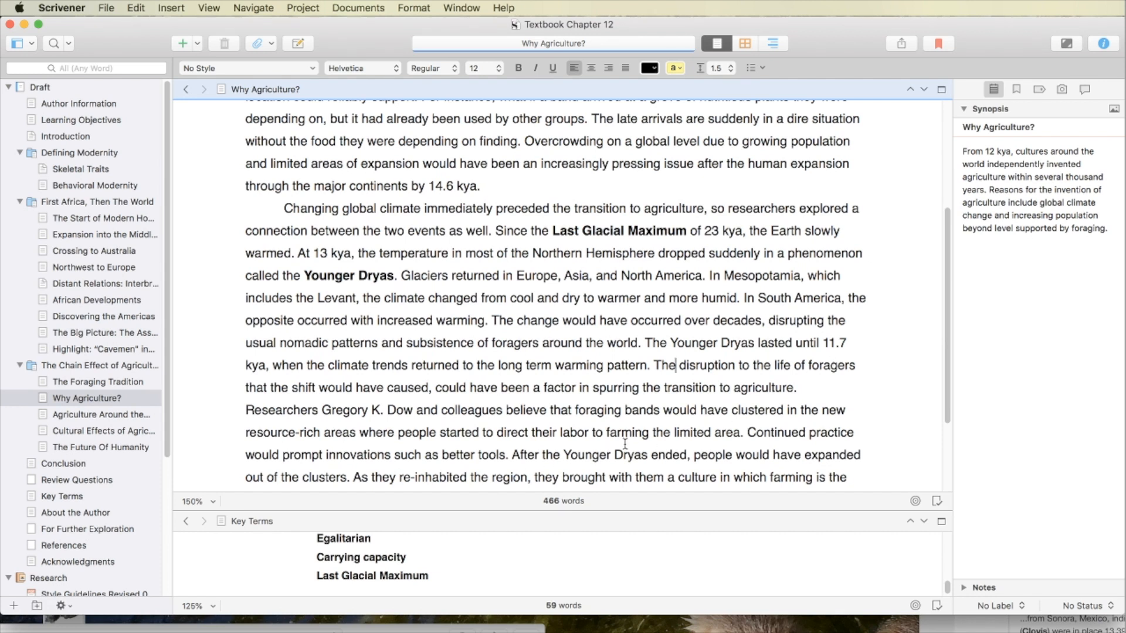
Step: Change "resource-rich areas" to "resource-rich places" and add ", increasing productivity" after "such as better tools"
{"action": "double_click", "coordinate": [334, 434]}
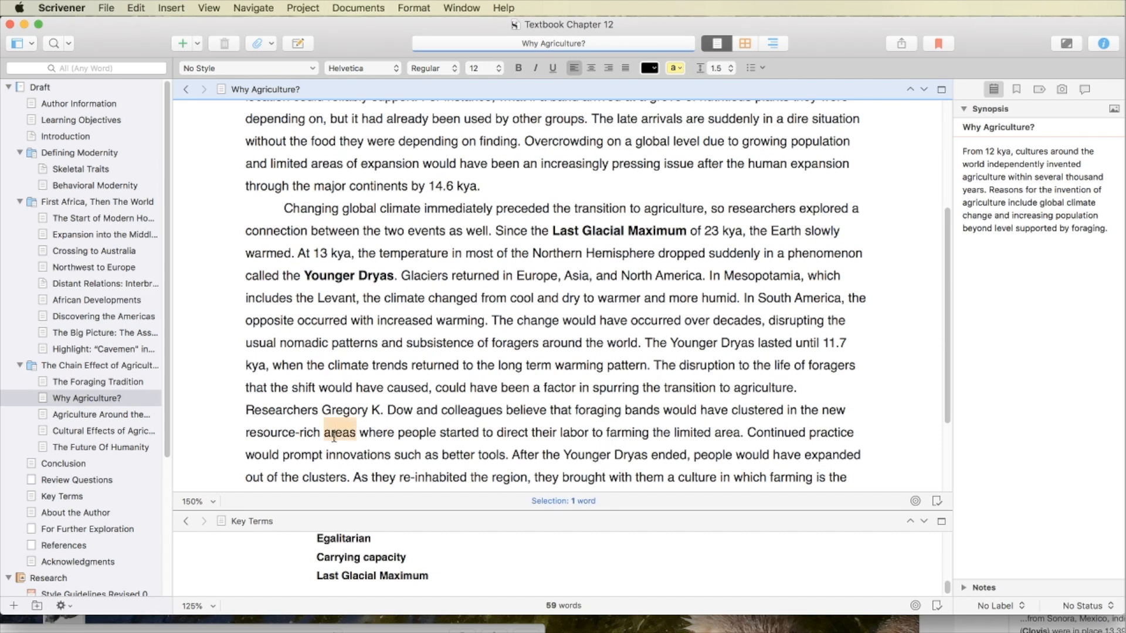
{"action": "type", "text": "places"}
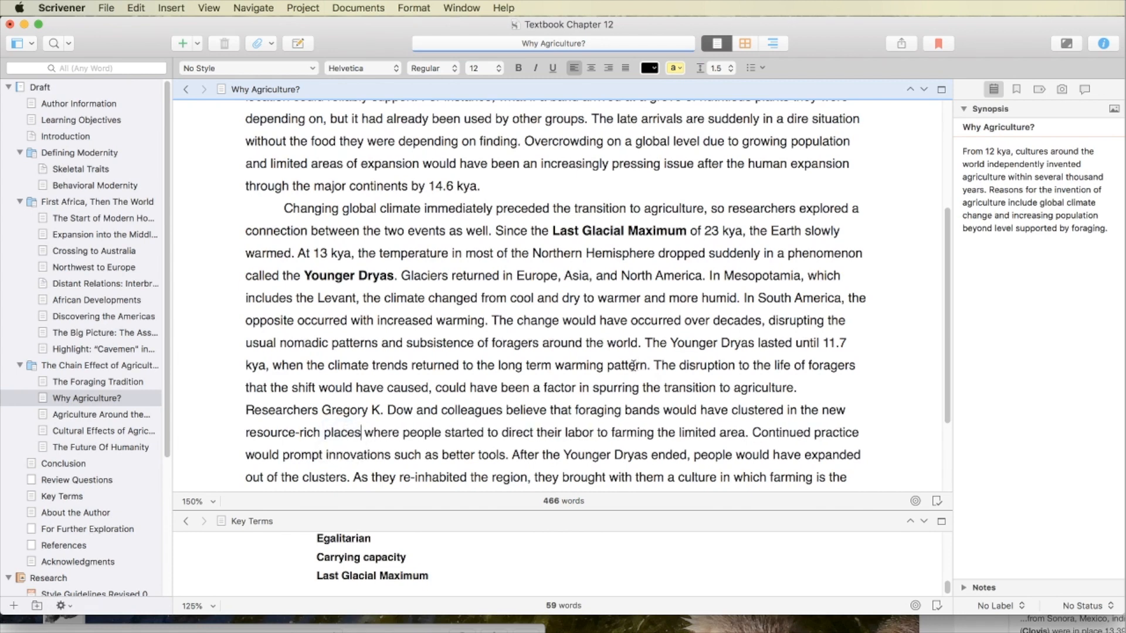
{"action": "scroll", "coordinate": [642, 365], "scroll_direction": "down", "scroll_amount": 4}
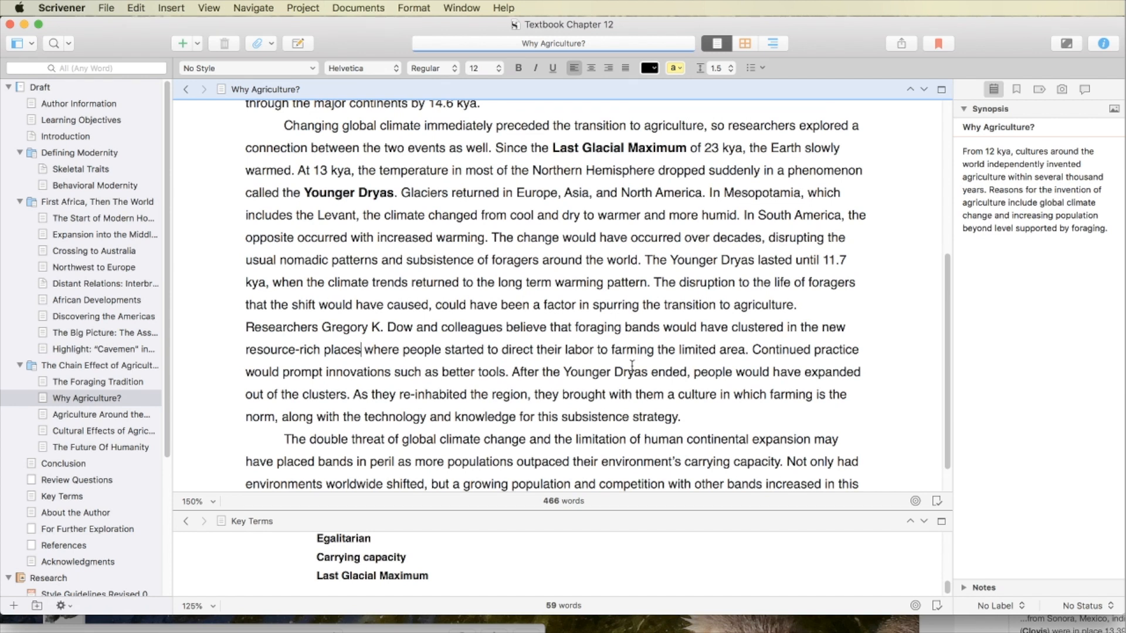
{"action": "left_click", "coordinate": [506, 373]}
{"action": "type", "text": ", increasing pro"}
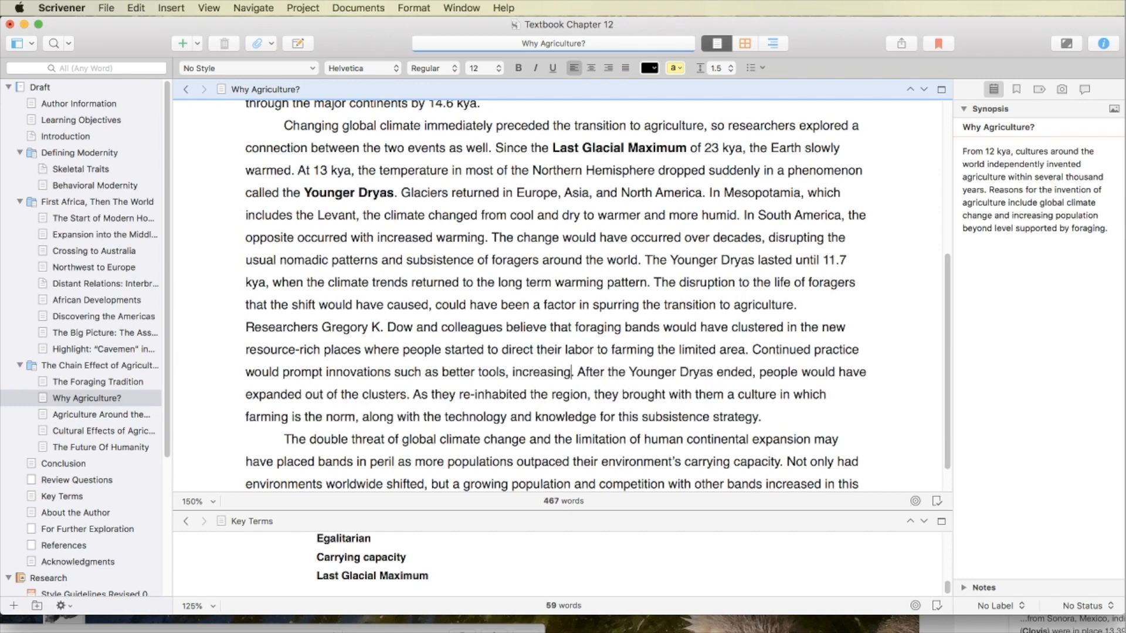
{"action": "type", "text": "ductivity"}
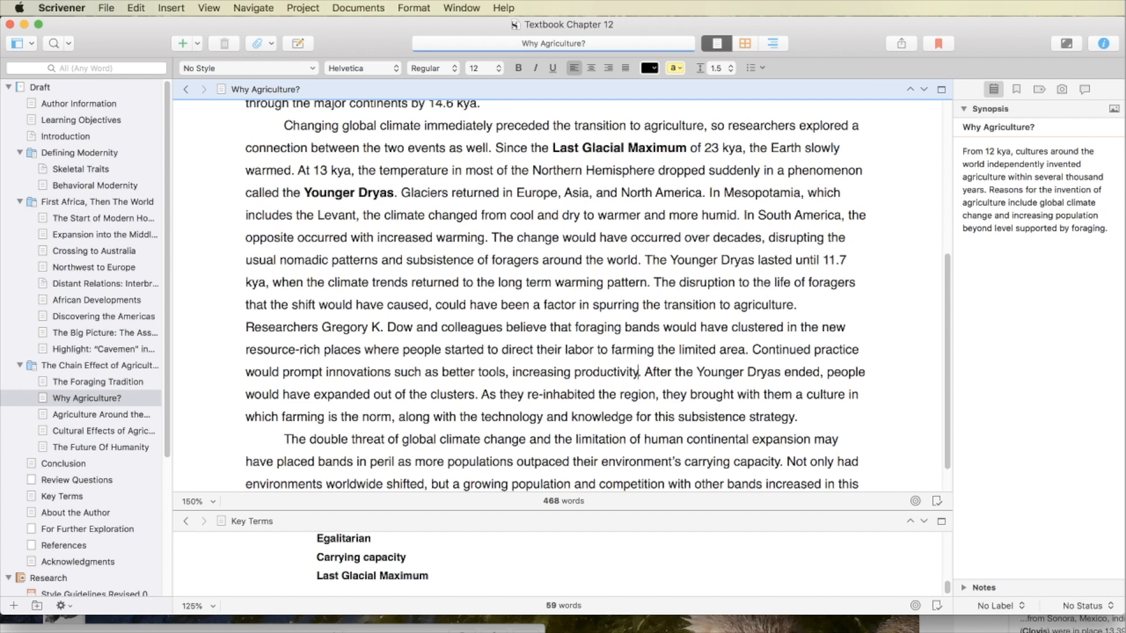
Step: Switch to Bookends and find and select the climate reversals and agriculture reference in the textbook references group
{"action": "key", "text": "super+space"}
{"action": "type", "text": "bookends"}
{"action": "key", "text": "Return"}
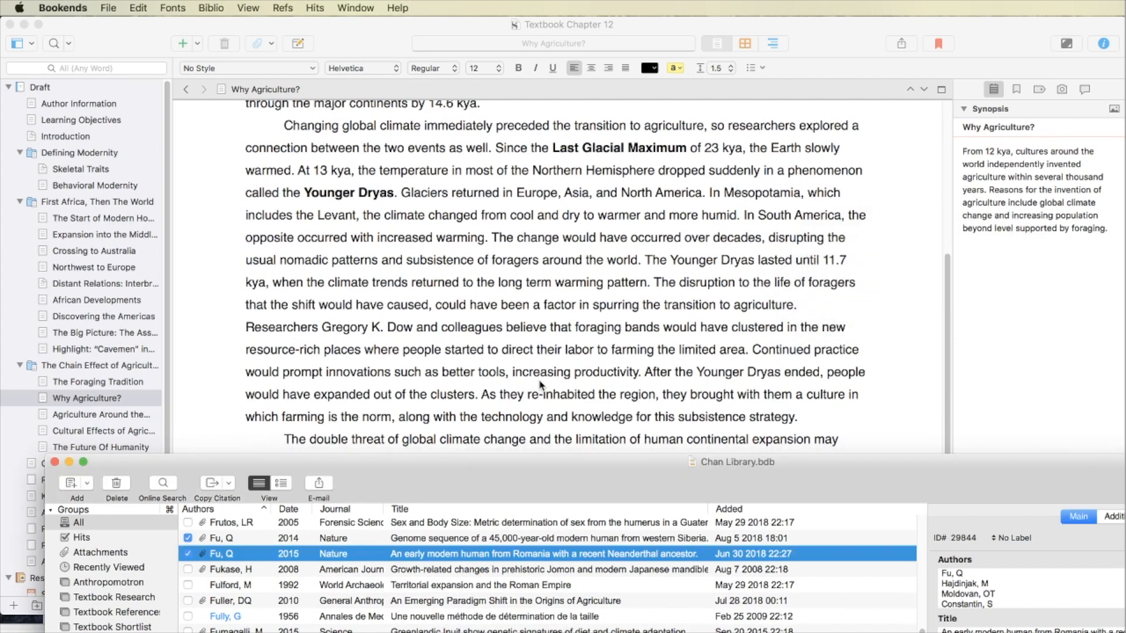
{"action": "left_click", "coordinate": [108, 626]}
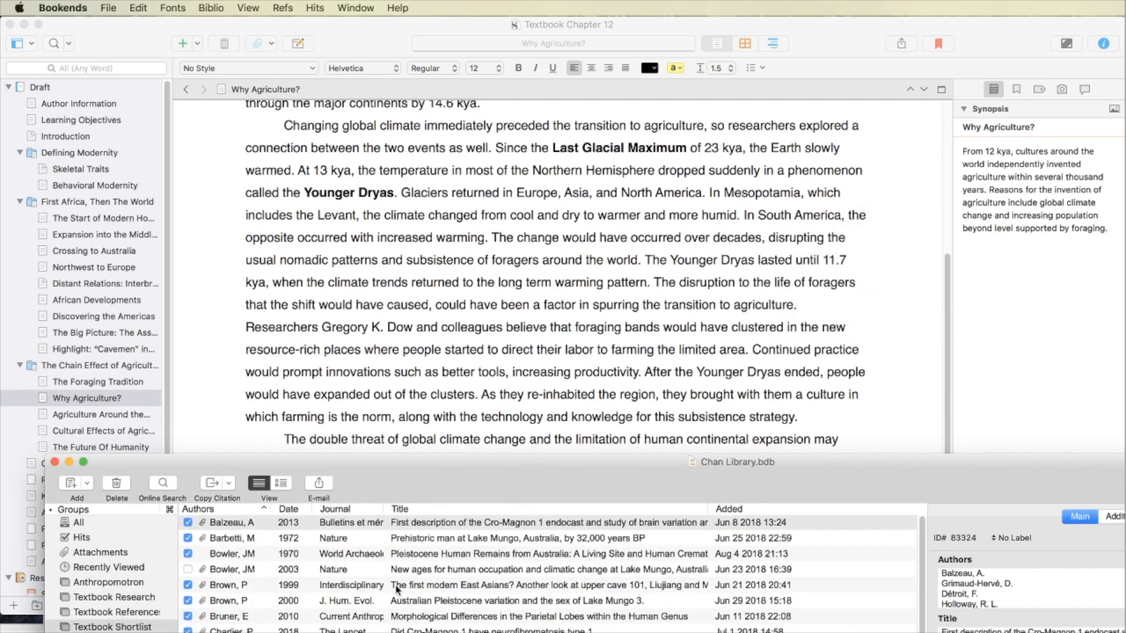
{"action": "left_click", "coordinate": [411, 575]}
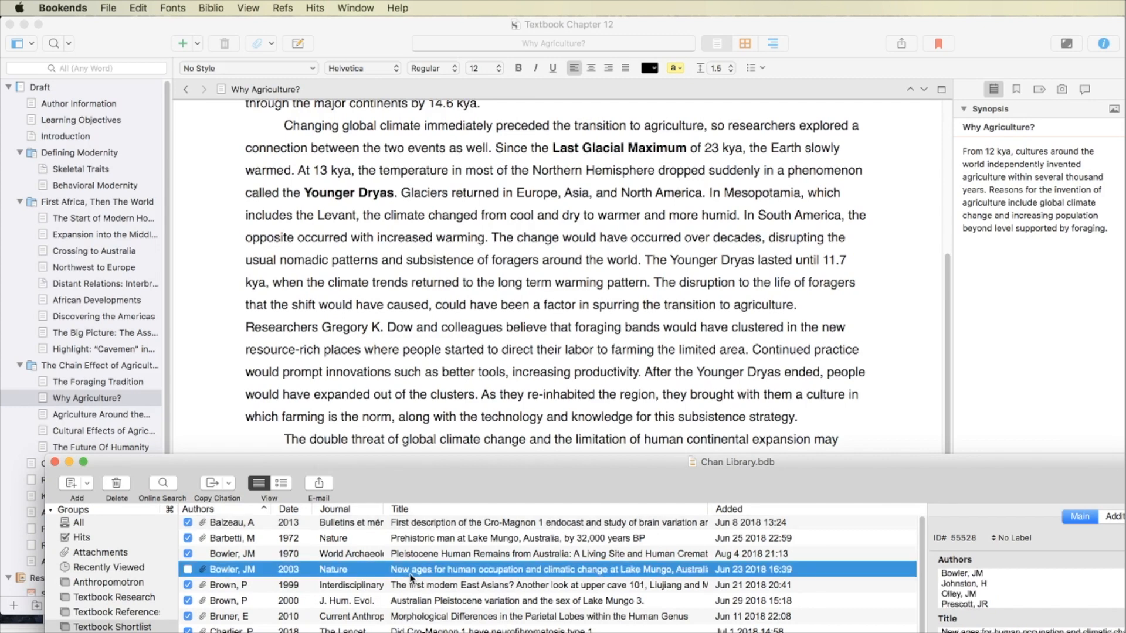
{"action": "scroll", "coordinate": [410, 578], "scroll_direction": "down", "scroll_amount": 1}
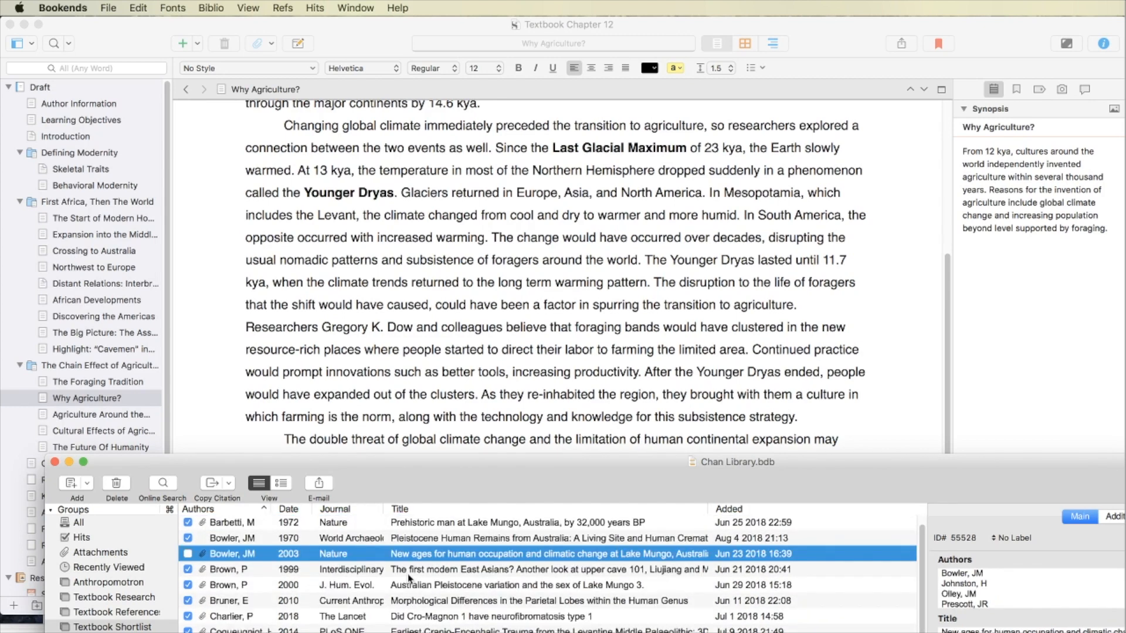
{"action": "scroll", "coordinate": [408, 579], "scroll_direction": "down", "scroll_amount": 10}
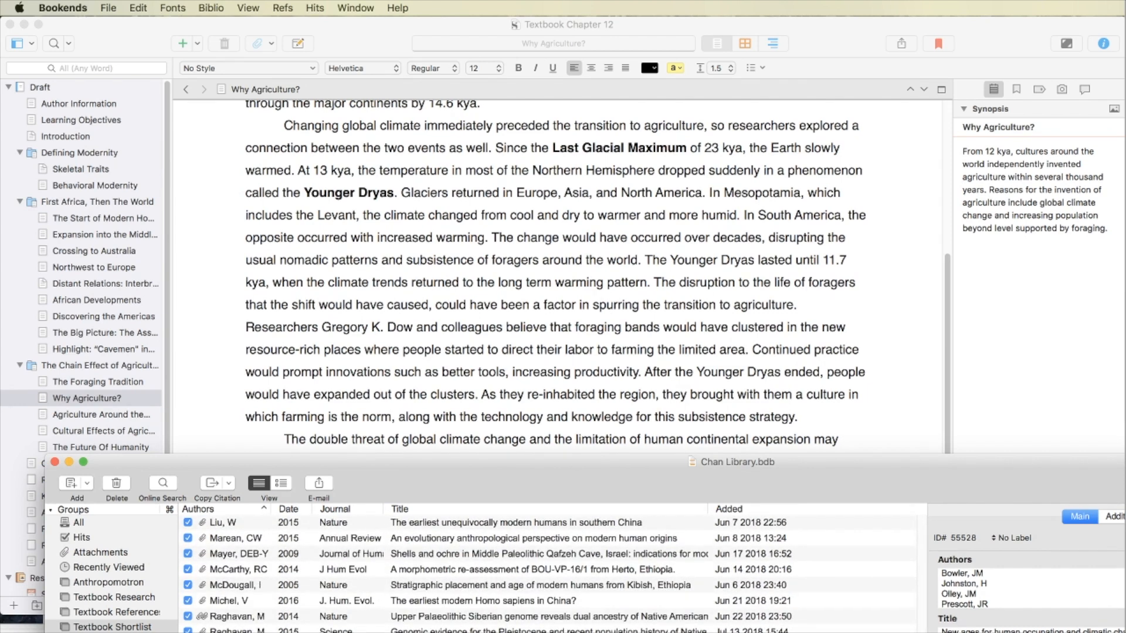
{"action": "left_click", "coordinate": [136, 613]}
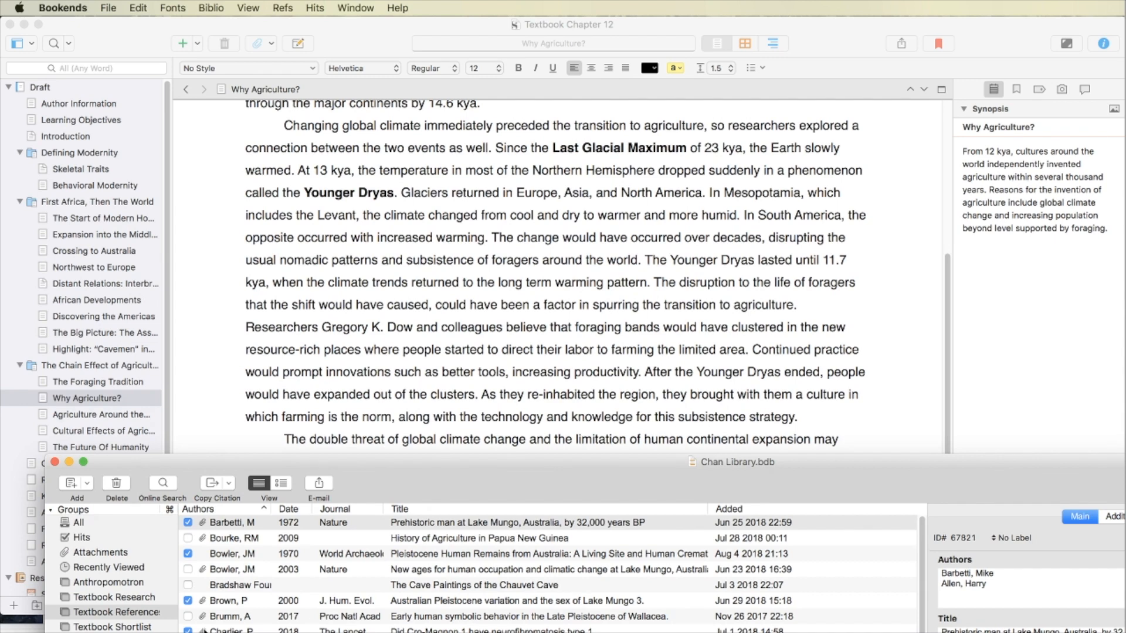
{"action": "left_click", "coordinate": [189, 523]}
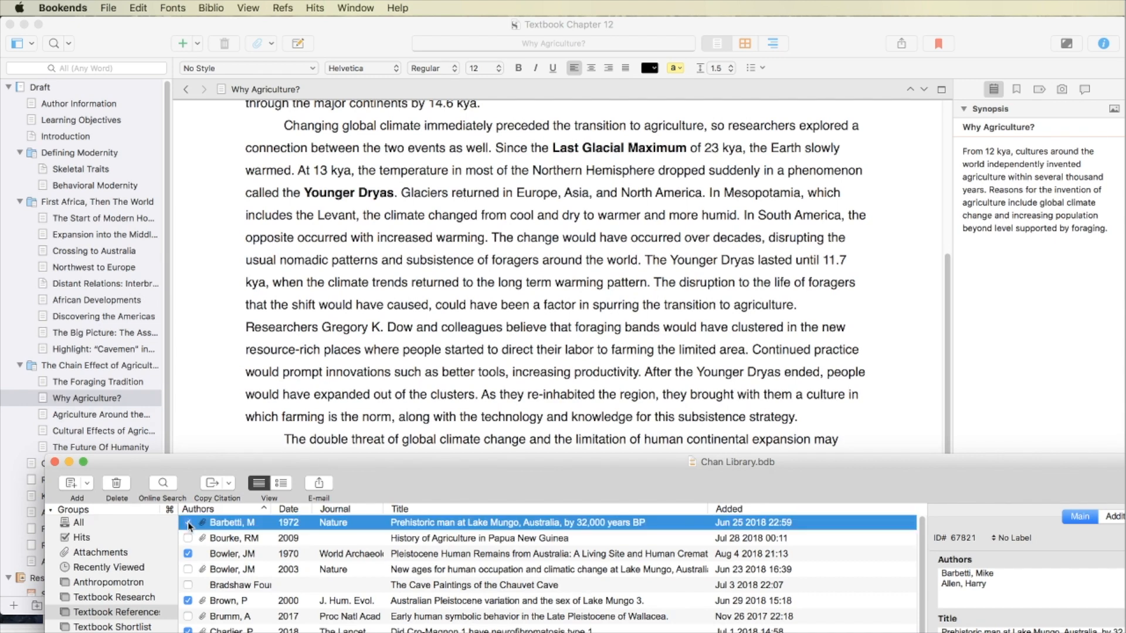
{"action": "scroll", "coordinate": [548, 574], "scroll_direction": "down", "scroll_amount": 3}
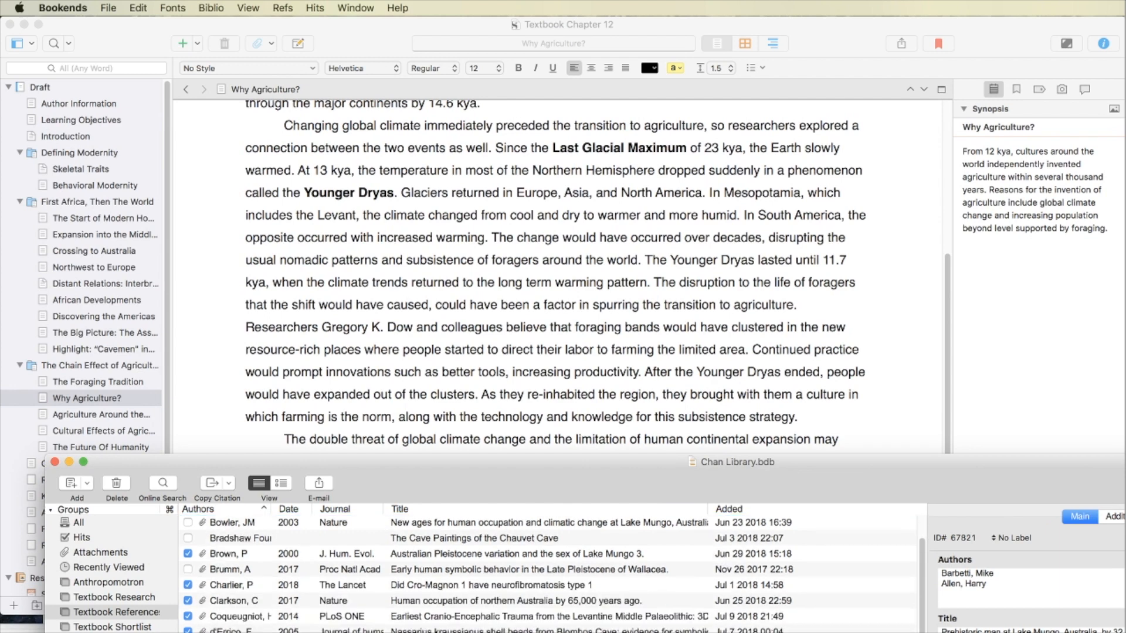
{"action": "left_click", "coordinate": [229, 632]}
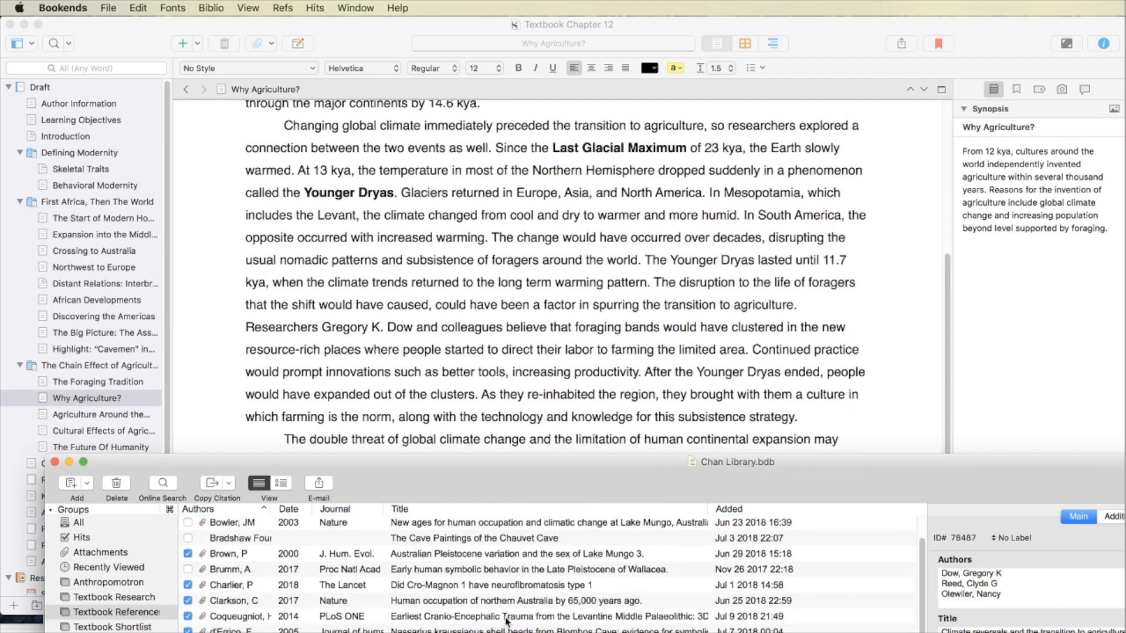
Step: Switch back to Scrivener and insert a temporary citation of the selected reference with the Date-only modifier after "and colleagues" in Why Agriculture?
{"action": "left_click", "coordinate": [860, 47]}
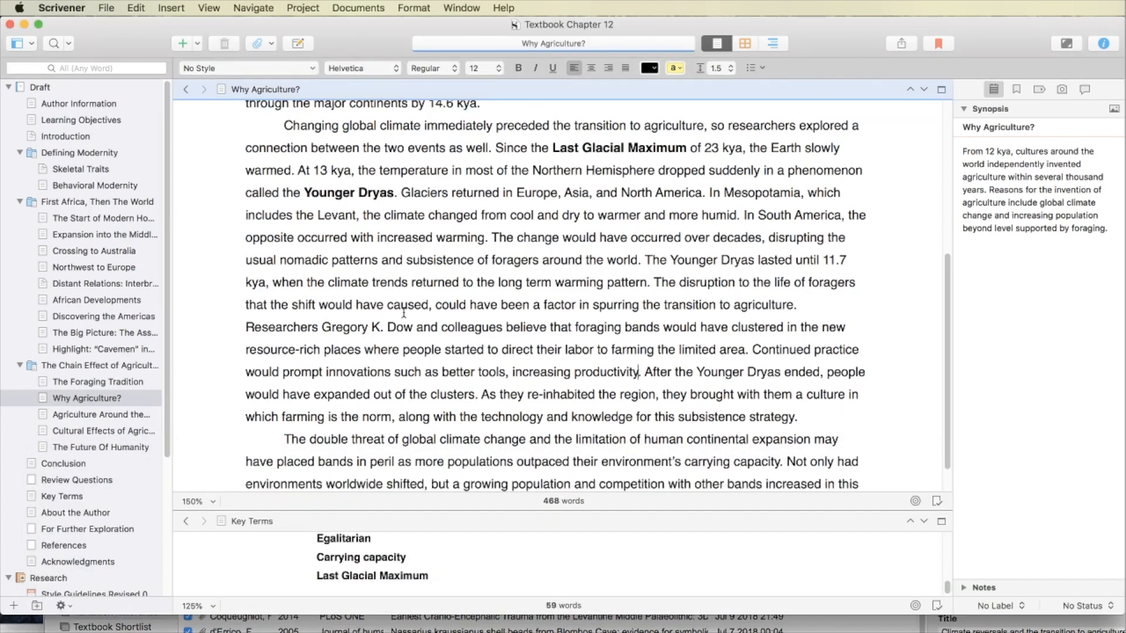
{"action": "left_click", "coordinate": [507, 327]}
{"action": "key", "text": "super+y"}
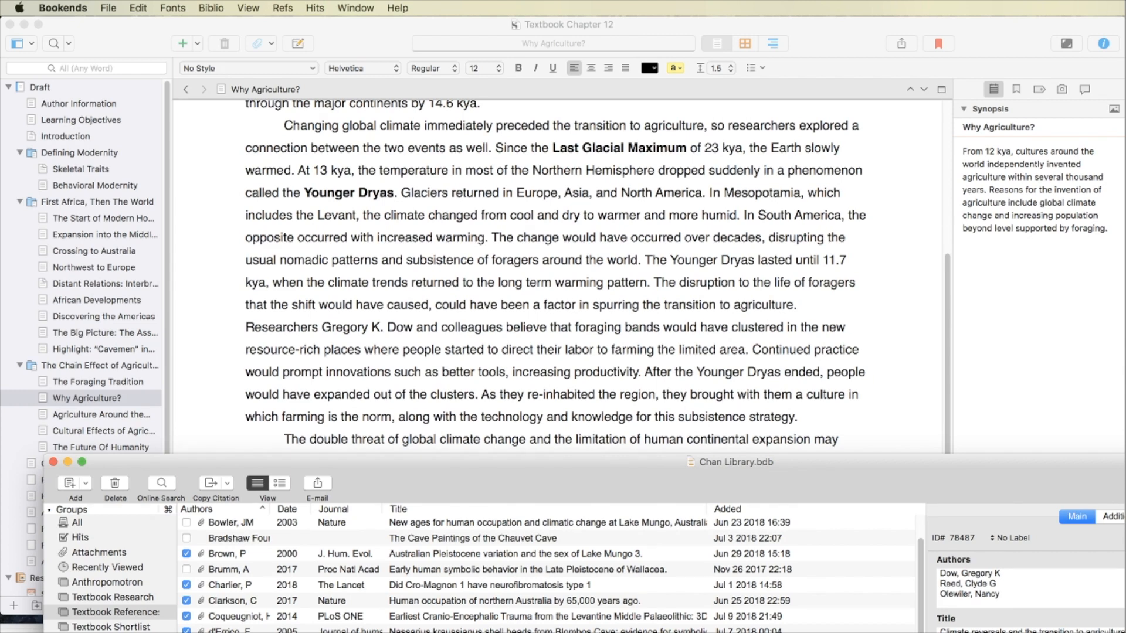
{"action": "key", "text": "alt+super+y"}
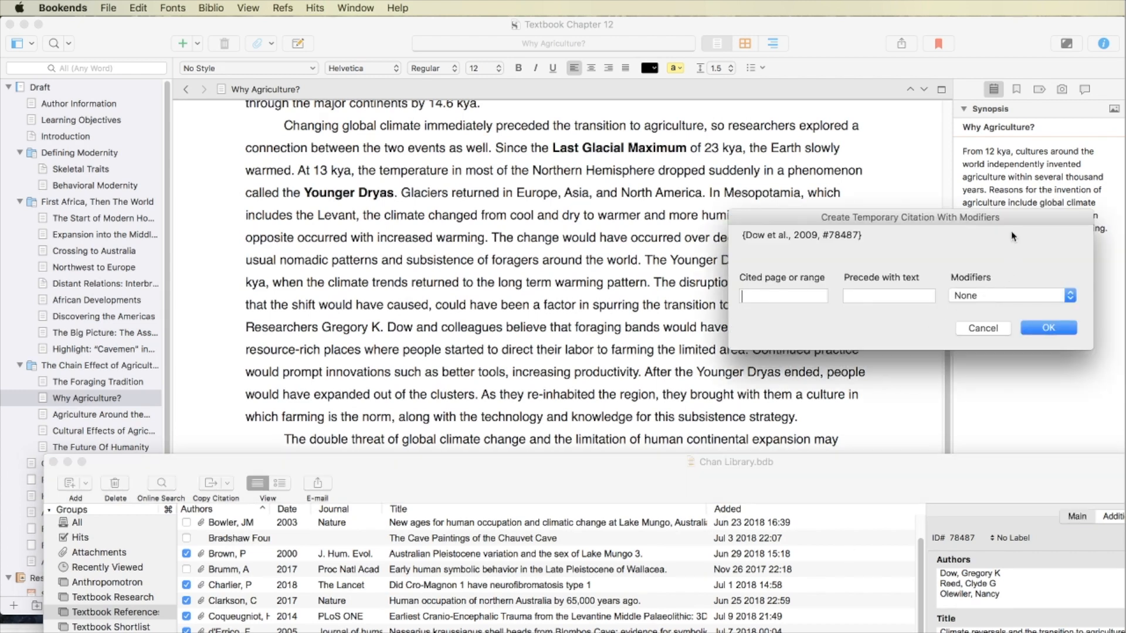
{"action": "left_click", "coordinate": [1014, 293]}
{"action": "left_click", "coordinate": [1035, 347]}
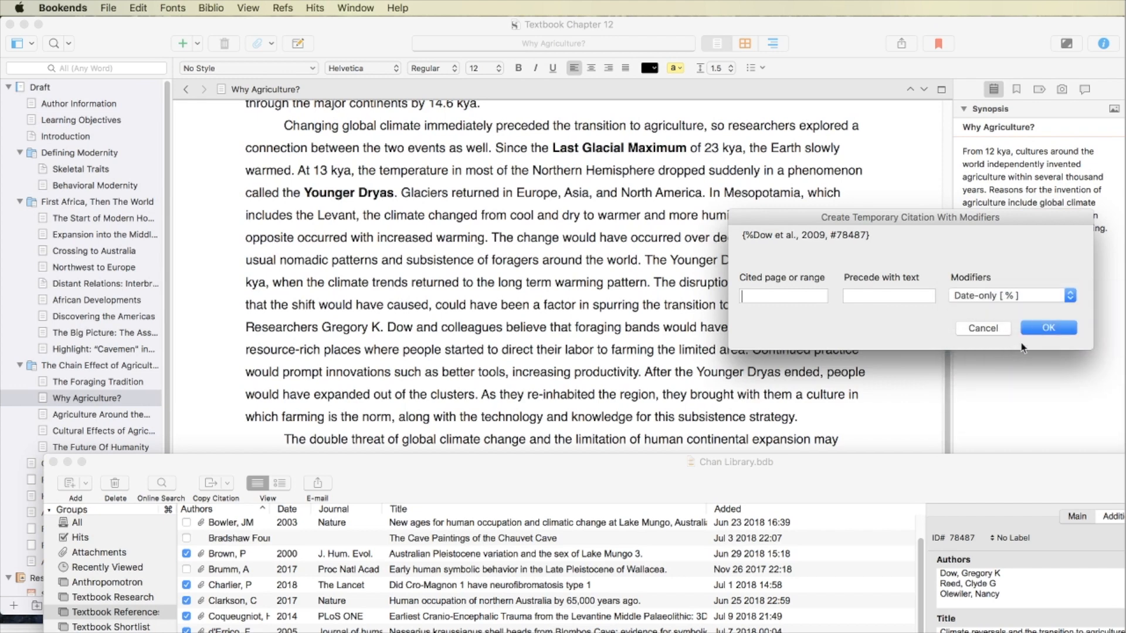
{"action": "left_click", "coordinate": [1048, 327]}
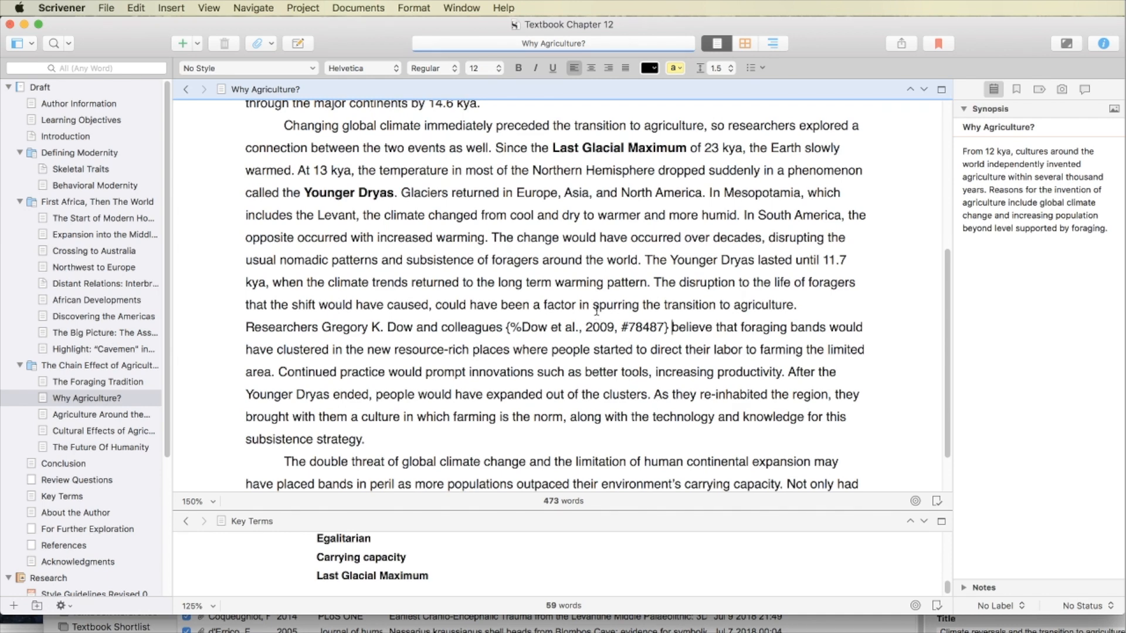
Step: Move "limitation of human continental expansion" before "global climate change" in the last paragraph, join them with "and", and delete the leftover "and the"
{"action": "scroll", "coordinate": [597, 310], "scroll_direction": "down", "scroll_amount": 3}
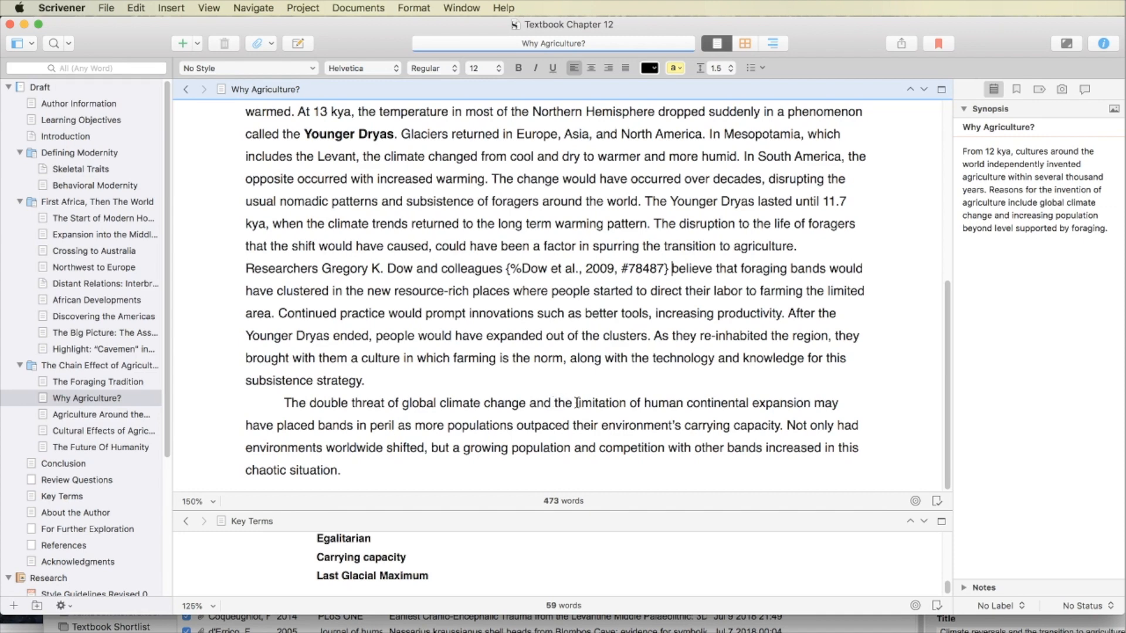
{"action": "left_click_drag", "start_coordinate": [575, 402], "coordinate": [811, 405]}
{"action": "key", "text": "super+c"}
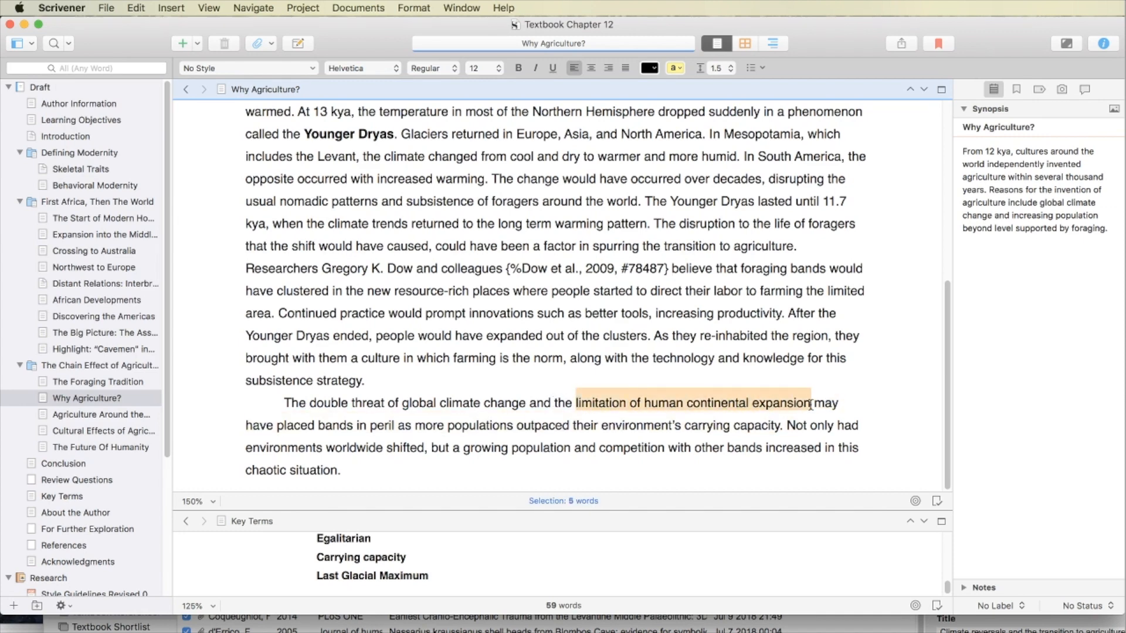
{"action": "key", "text": "BackSpace"}
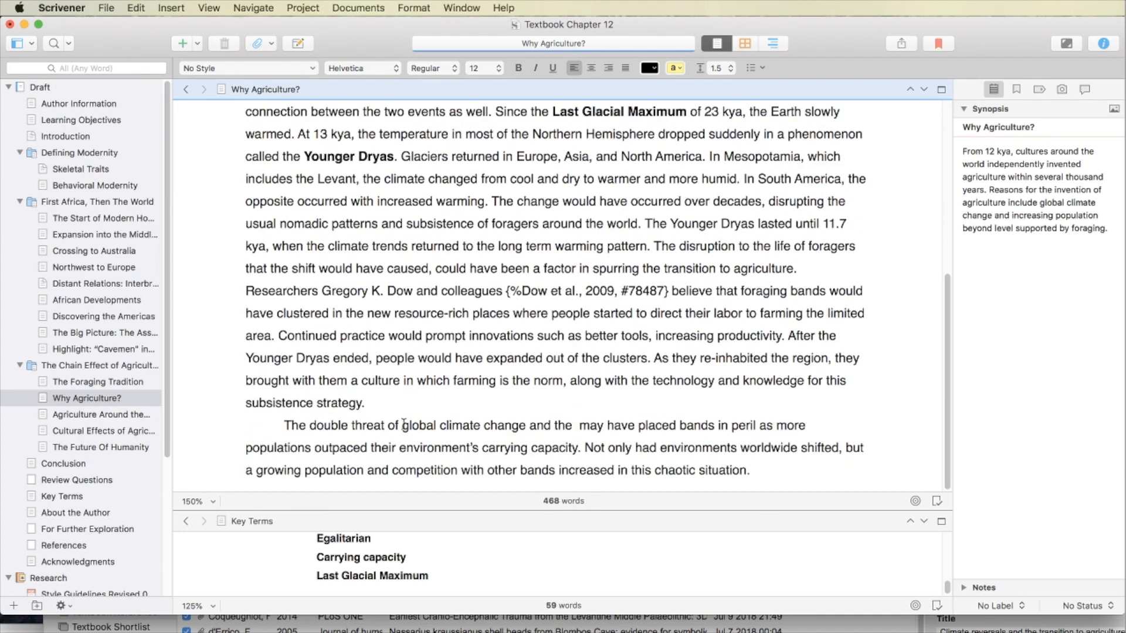
{"action": "left_click", "coordinate": [404, 424]}
{"action": "key", "text": "super+v"}
{"action": "type", "text": "and"}
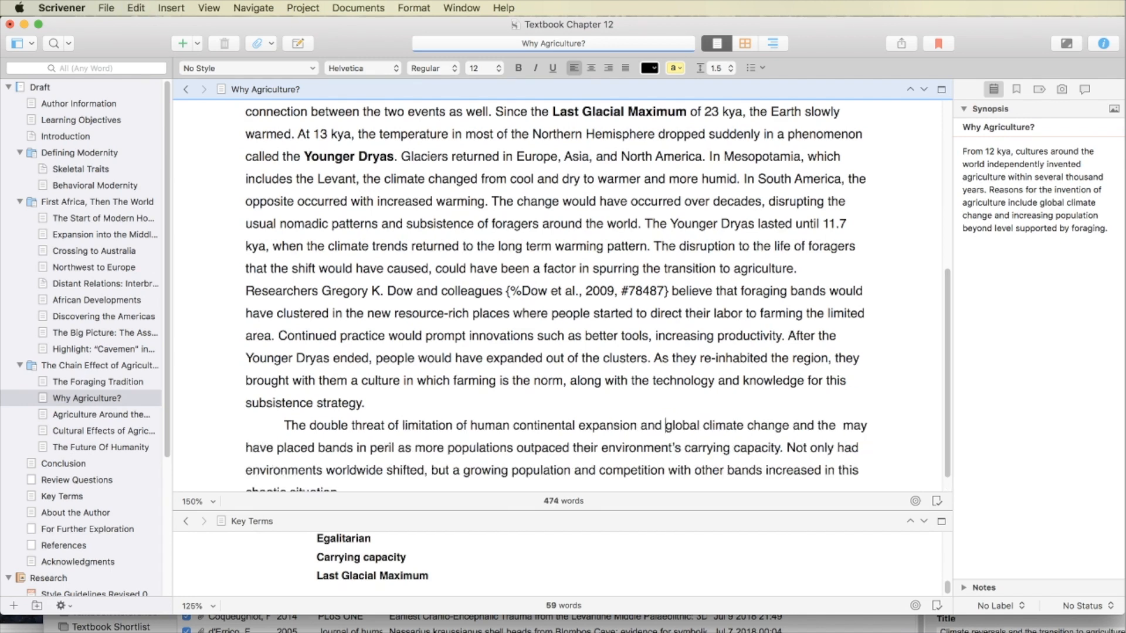
{"action": "left_click_drag", "start_coordinate": [793, 426], "coordinate": [844, 427]}
{"action": "key", "text": "BackSpace"}
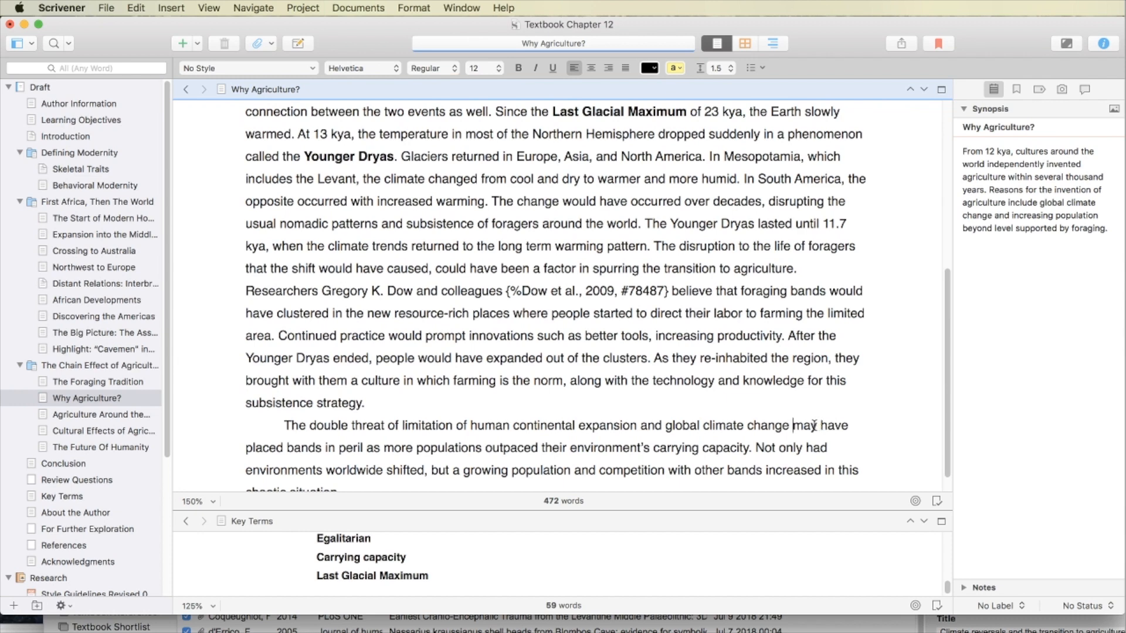
Step: Insert "the" before "limitation" and "the sudden" before "global climate change" in the last paragraph's opening sentence
{"action": "scroll", "coordinate": [803, 414], "scroll_direction": "down", "scroll_amount": 1}
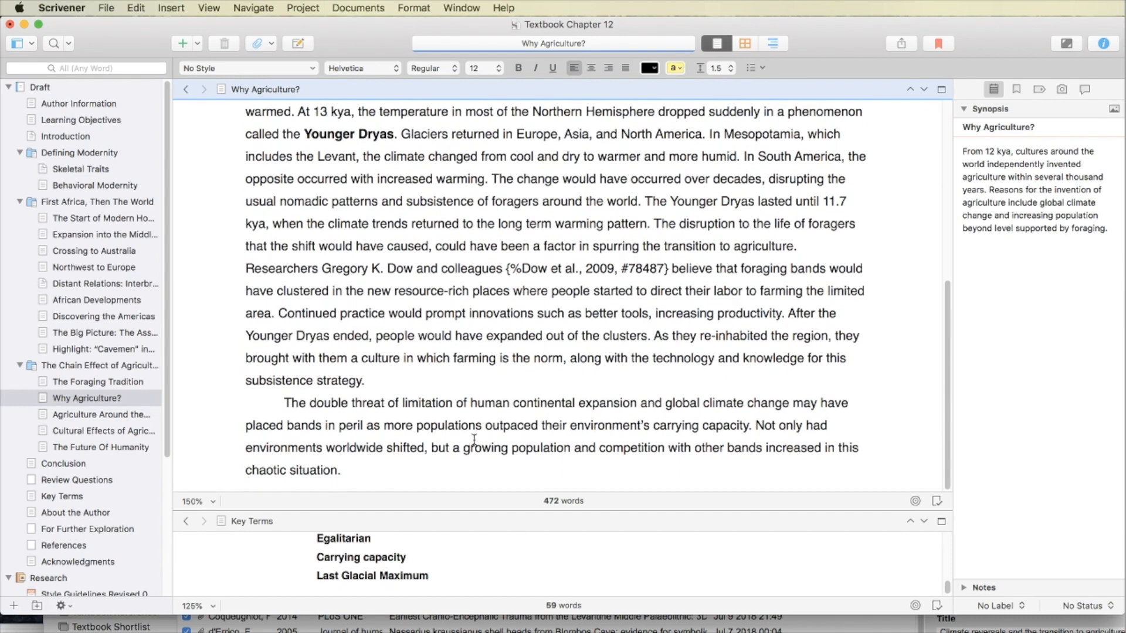
{"action": "left_click", "coordinate": [399, 405]}
{"action": "type", "text": "the"}
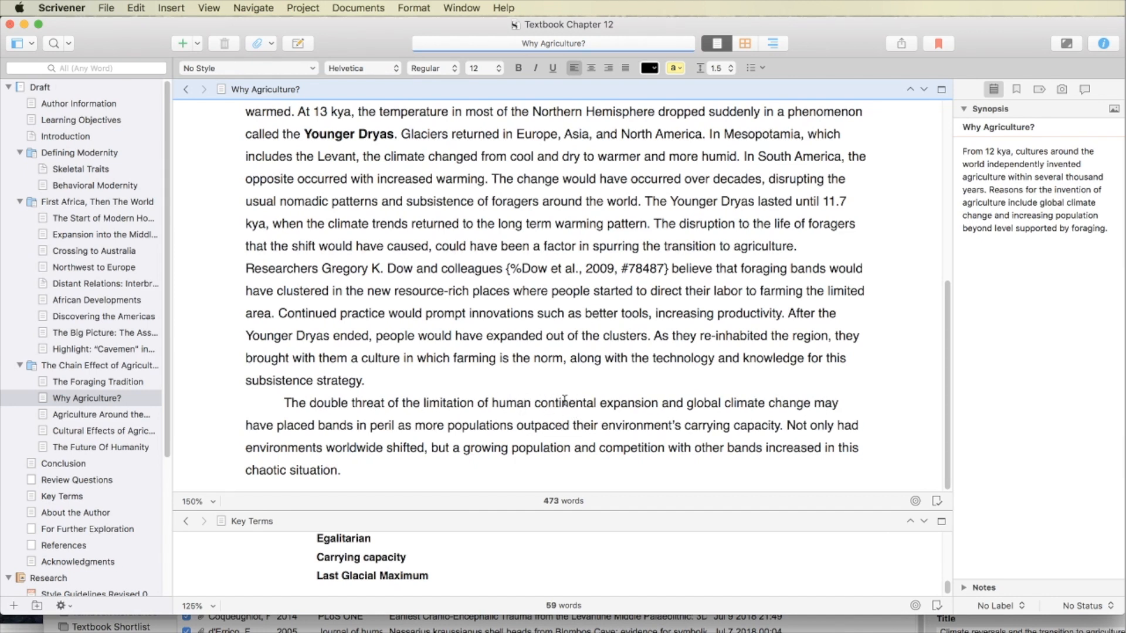
{"action": "left_click", "coordinate": [690, 404]}
{"action": "type", "text": "the sudden"}
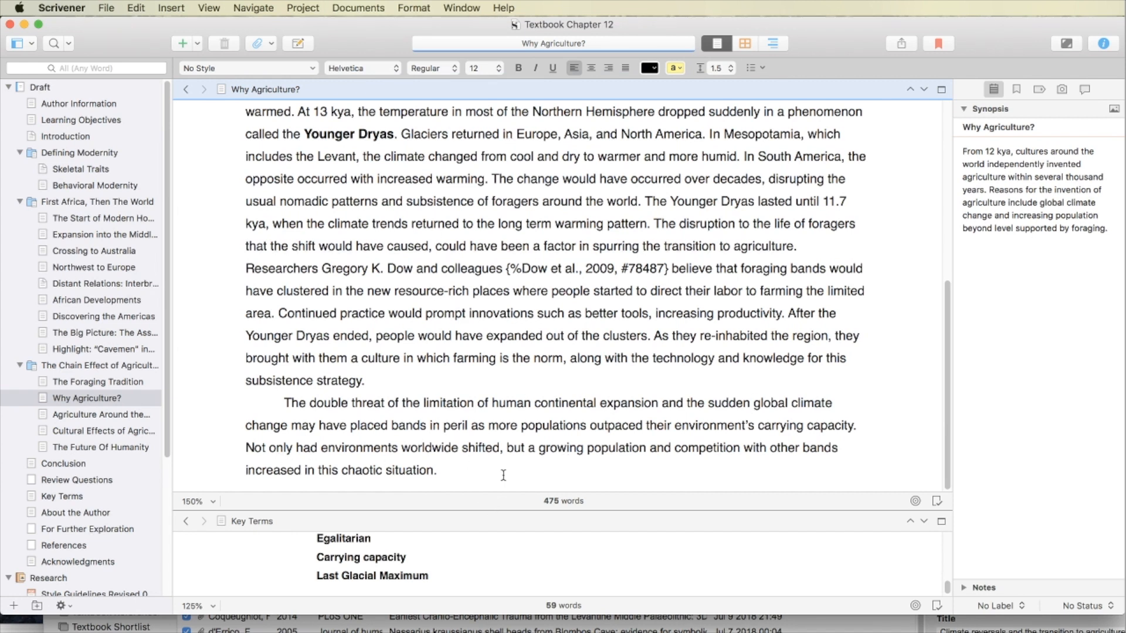
Step: Reorder the "Not only had" sentence to read "a growing population and competition with other bands increased, but environments worldwide shifted in this chaotic situation"
{"action": "left_click_drag", "start_coordinate": [527, 448], "coordinate": [301, 468]}
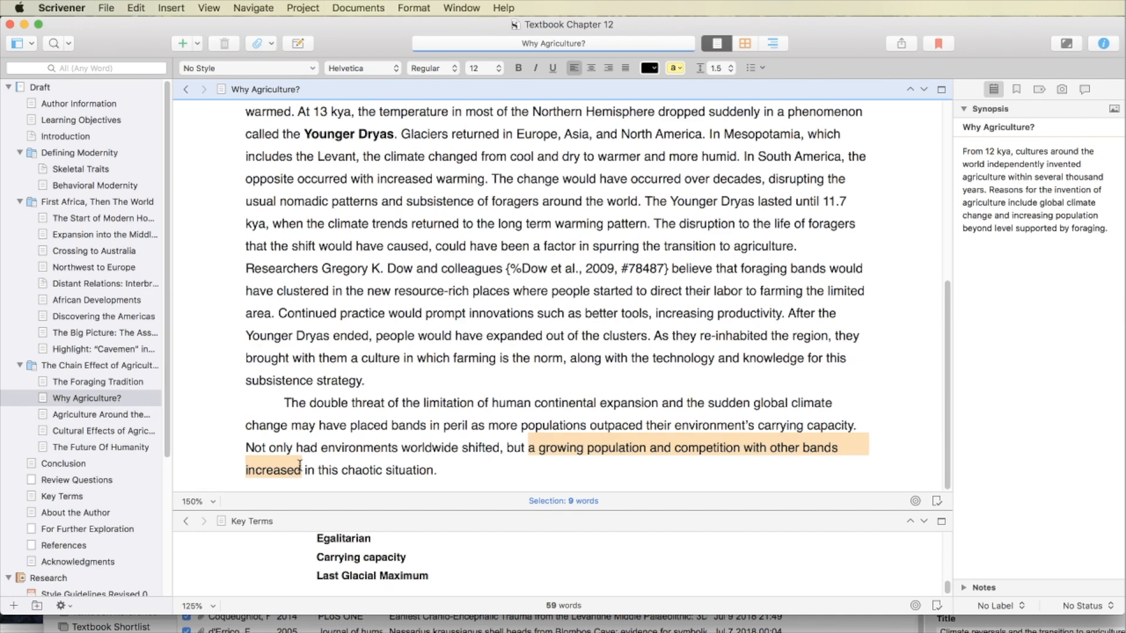
{"action": "key", "text": "super+x"}
{"action": "left_click", "coordinate": [333, 470]}
{"action": "key", "text": "super+v"}
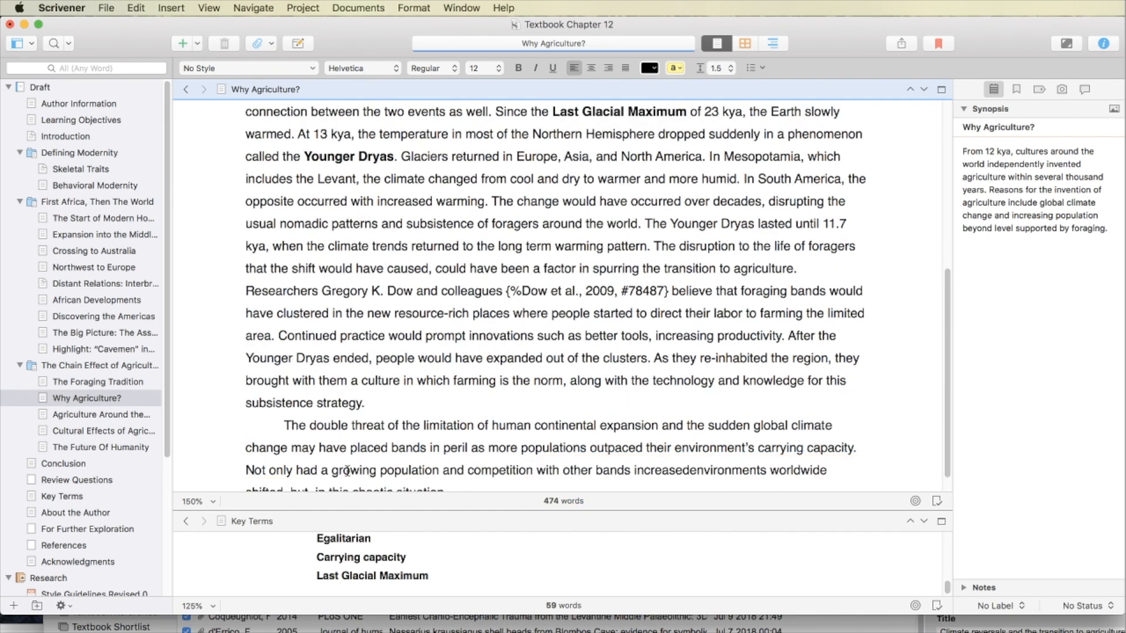
{"action": "type", "text": ", but"}
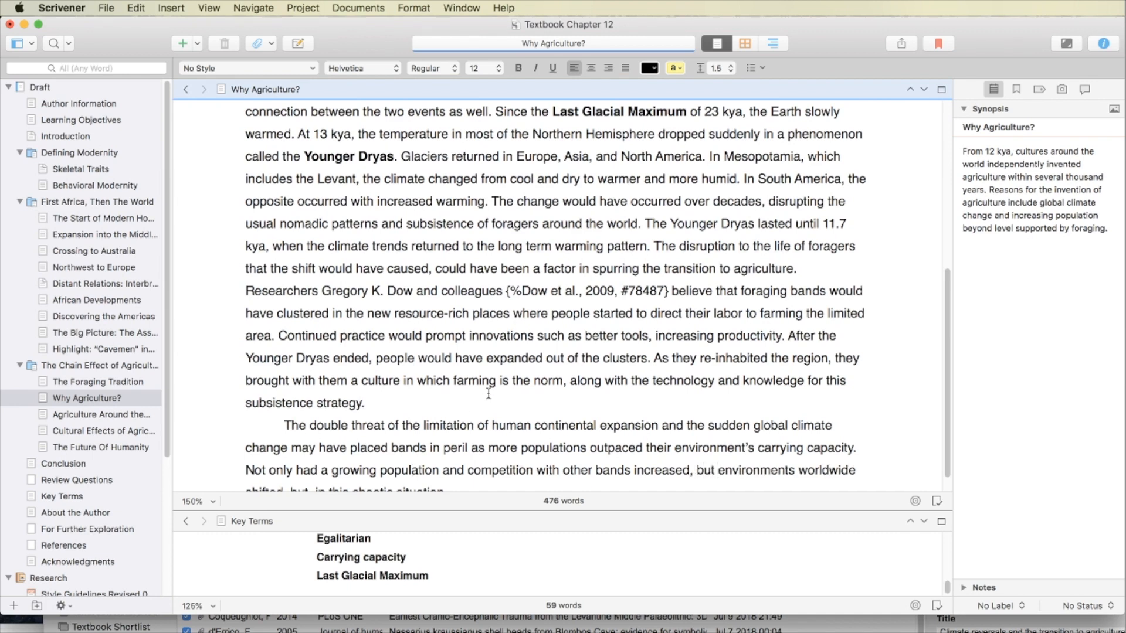
{"action": "scroll", "coordinate": [490, 393], "scroll_direction": "down", "scroll_amount": 1}
{"action": "left_click_drag", "start_coordinate": [284, 469], "coordinate": [313, 472]}
{"action": "key", "text": "BackSpace"}
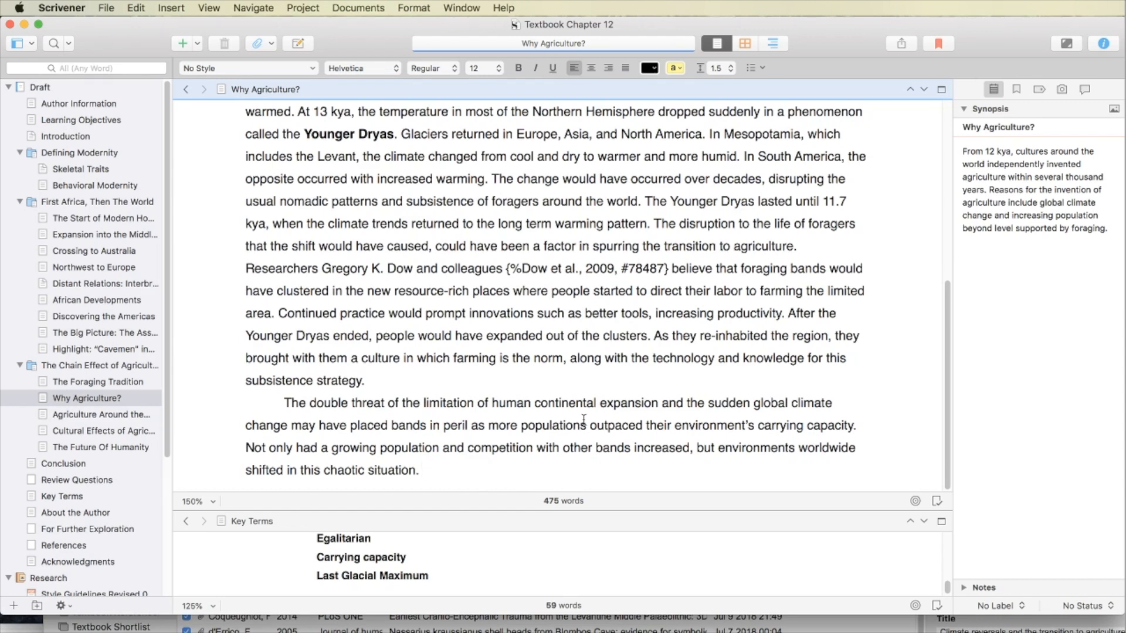
Step: Start a closing sentence at the end of the last paragraph: "As people in certain areas around the world faced this chaotic situation"
{"action": "key", "text": "super+Tab"}
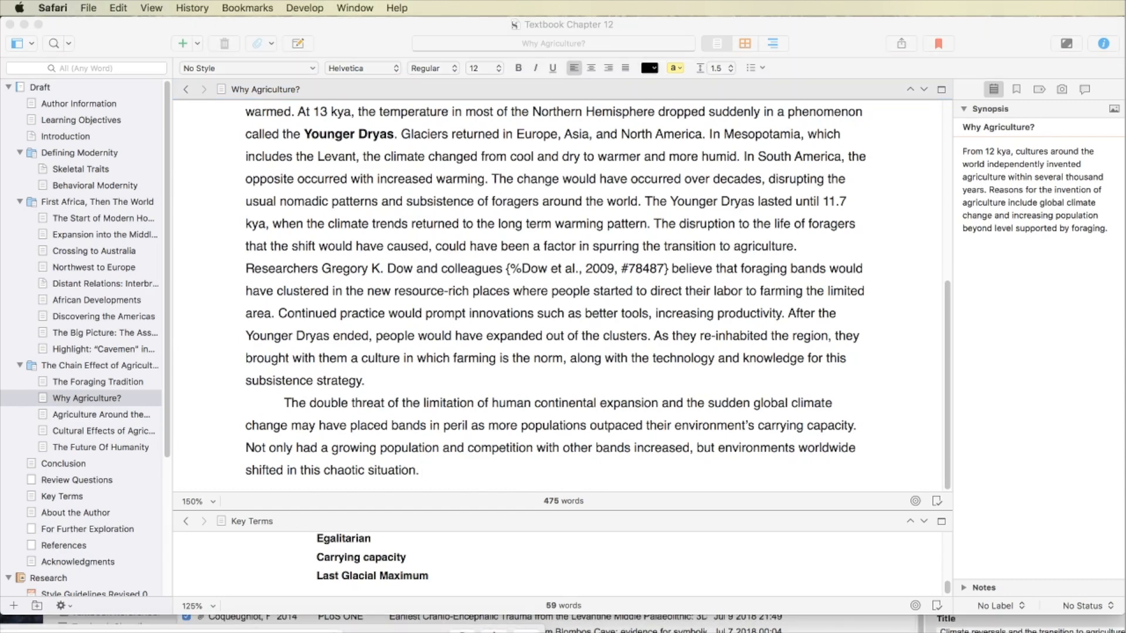
{"action": "left_click", "coordinate": [642, 480]}
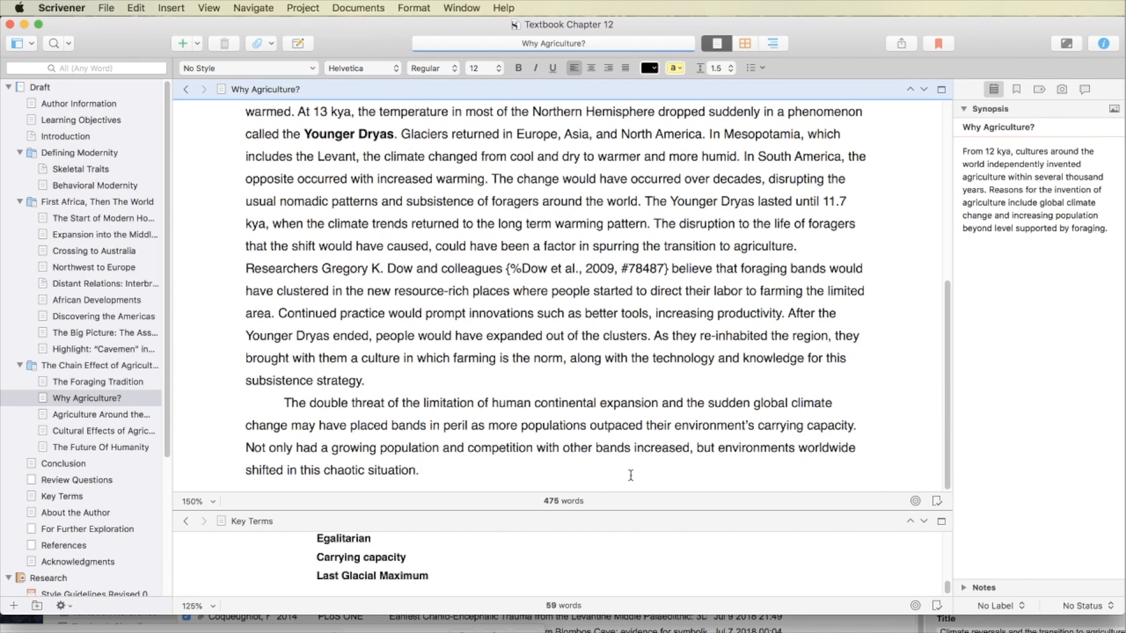
{"action": "type", "text": "As people aro"}
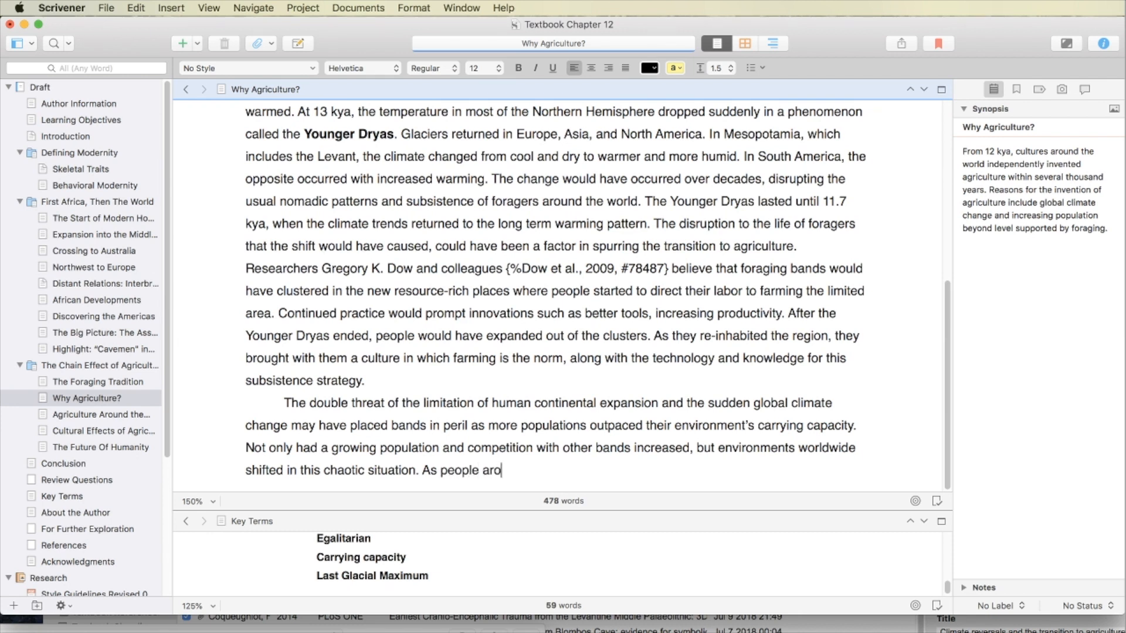
{"action": "key", "text": "BackSpace"}
{"action": "key", "text": "BackSpace"}
{"action": "key", "text": "BackSpace"}
{"action": "type", "text": "in certain areas around the world "}
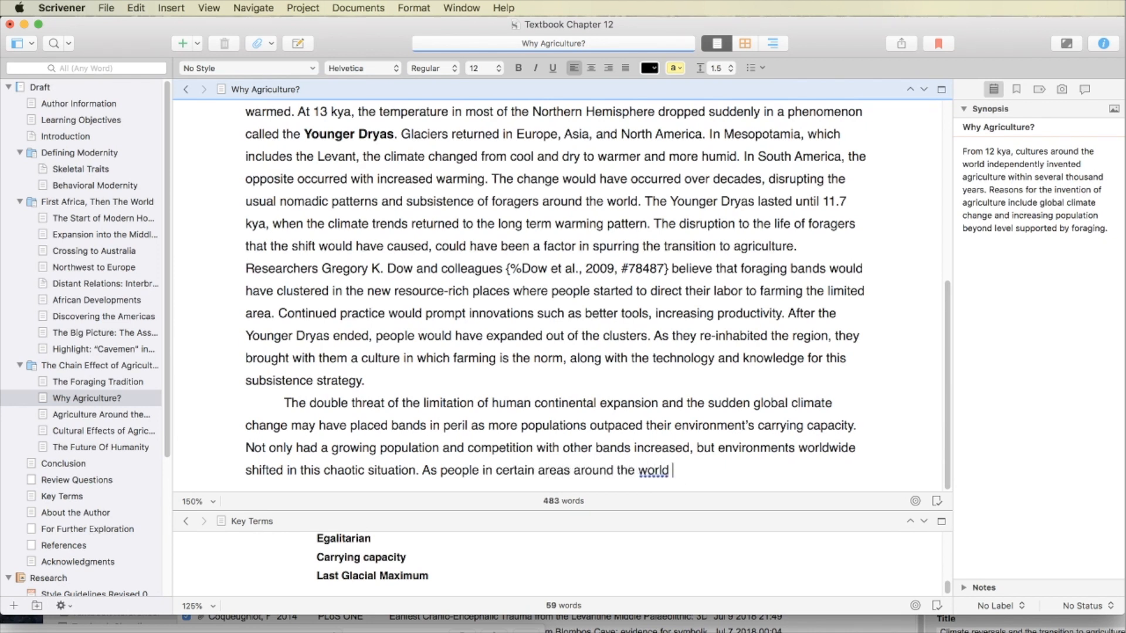
{"action": "type", "text": "me"}
{"action": "key", "text": "BackSpace"}
{"action": "key", "text": "BackSpace"}
{"action": "key", "text": "BackSpace"}
{"action": "type", "text": "faced "}
{"action": "type", "text": "this cha"}
{"action": "type", "text": "otic situation"}
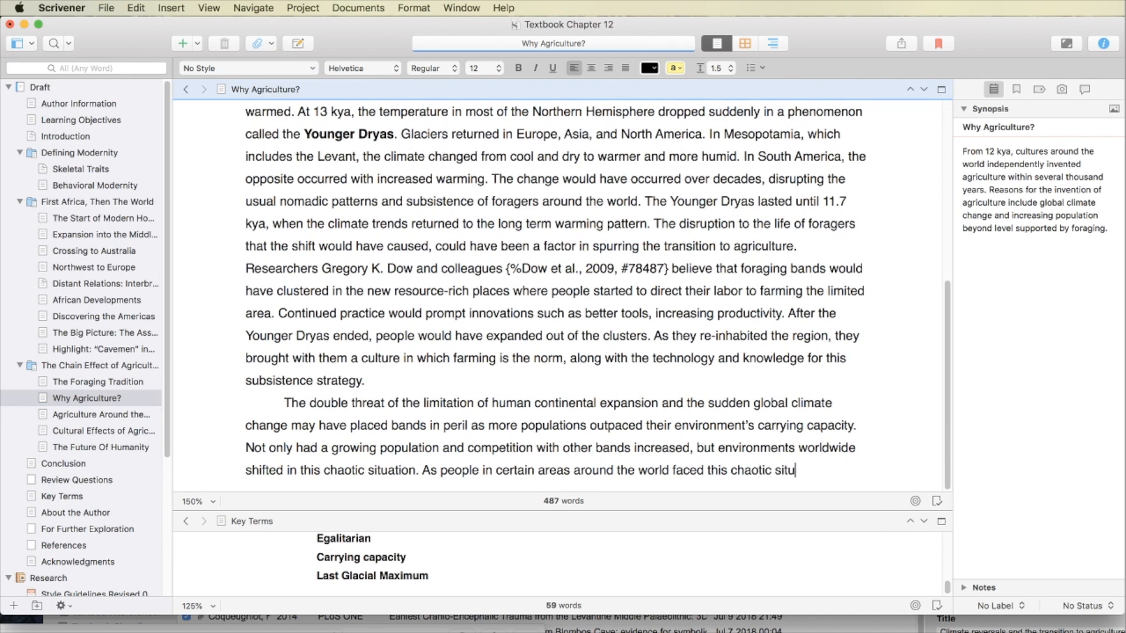
Step: Complete the closing sentence with ", these places become the independent origins of agriculture."
{"action": "type", "text": ", "}
{"action": "type", "text": "the"}
{"action": "type", "text": "se places "}
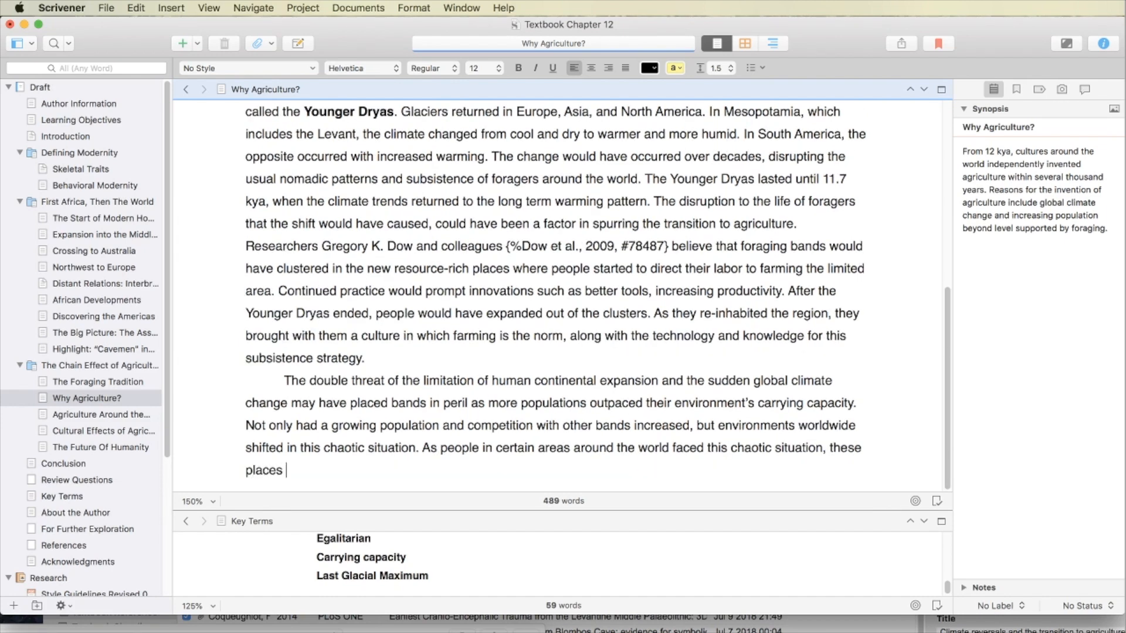
{"action": "type", "text": "become the "}
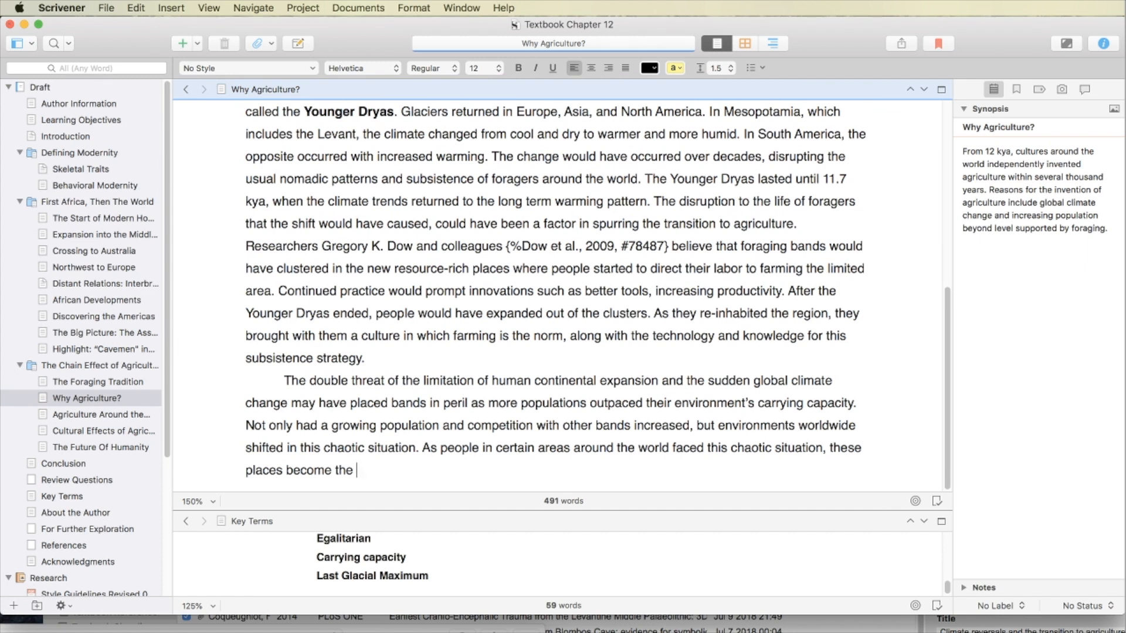
{"action": "type", "text": "independent origins of agriculture."}
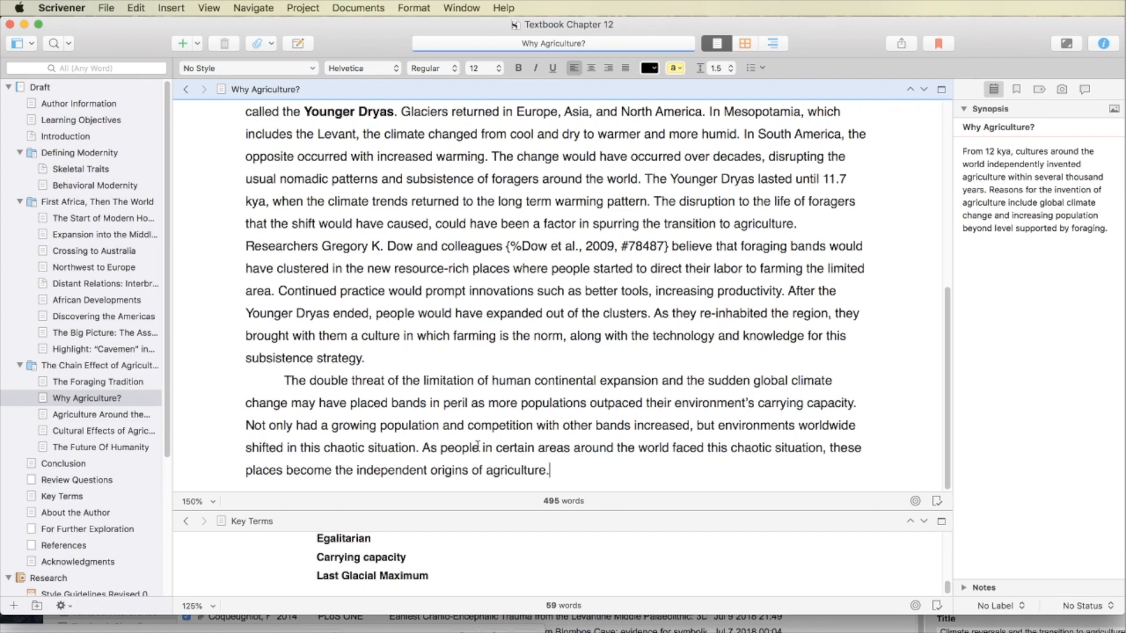
Step: Replace "in this chaotic situation" after "shifted" with "to create more uncertainty", and change "certain areas" to "different areas" in the closing sentence
{"action": "double_click", "coordinate": [509, 449]}
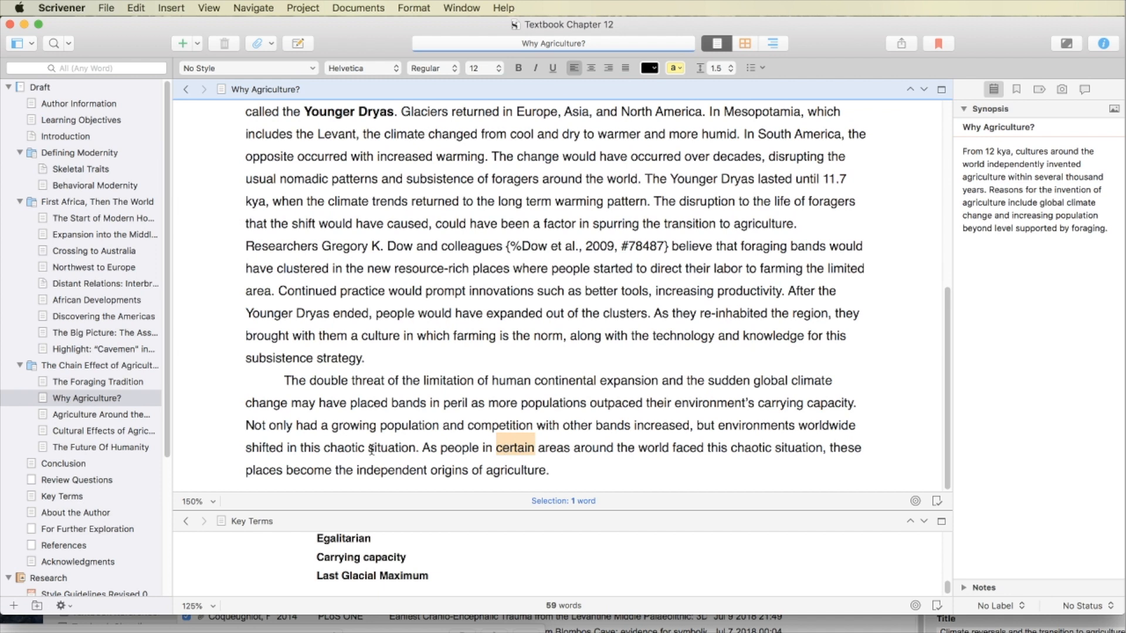
{"action": "left_click_drag", "start_coordinate": [417, 448], "coordinate": [284, 452]}
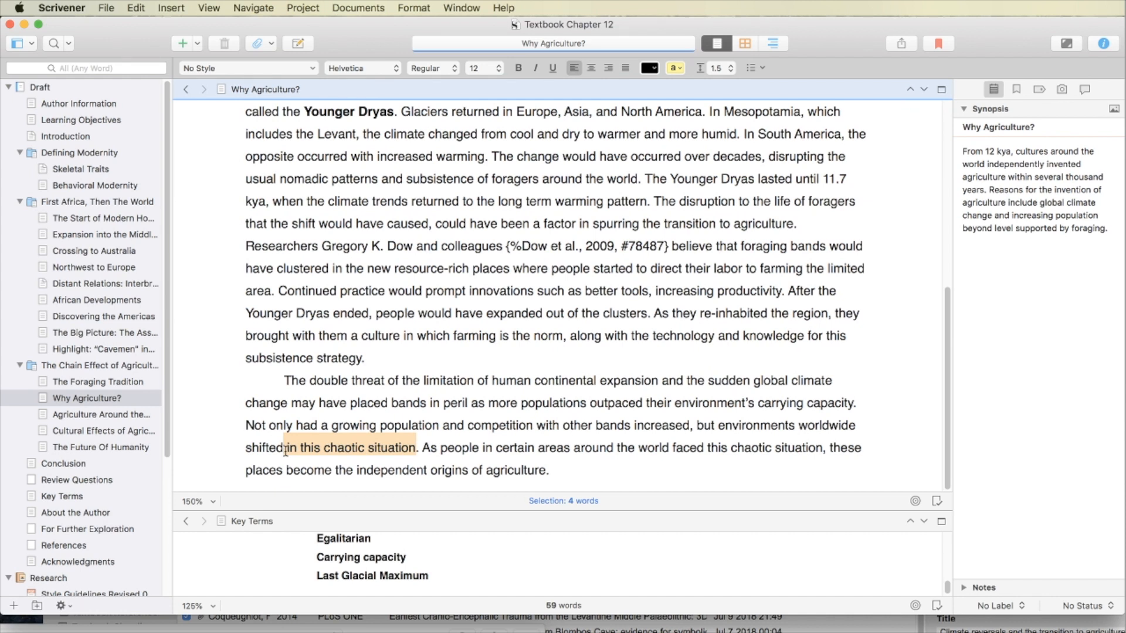
{"action": "key", "text": "BackSpace"}
{"action": "type", "text": "to create more uncertainty"}
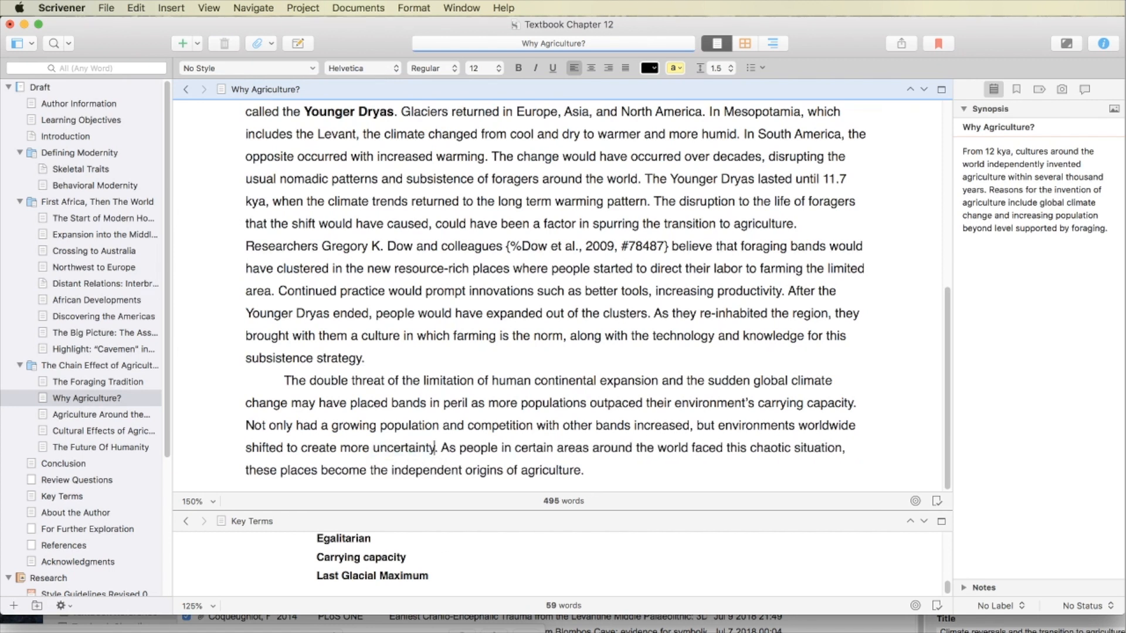
{"action": "double_click", "coordinate": [531, 446]}
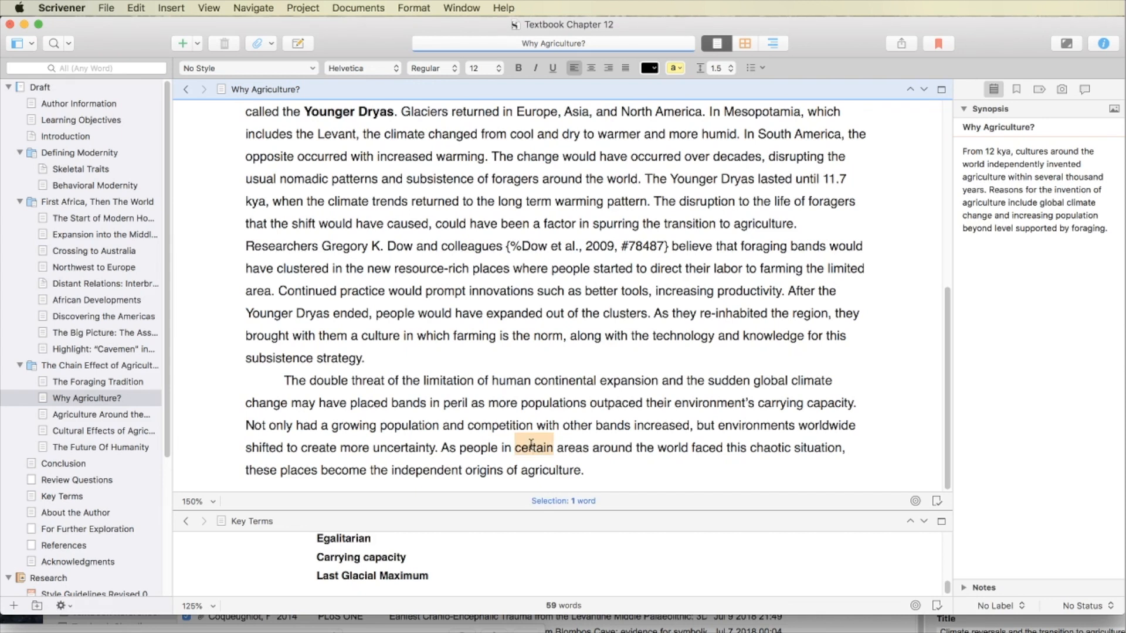
{"action": "type", "text": "different"}
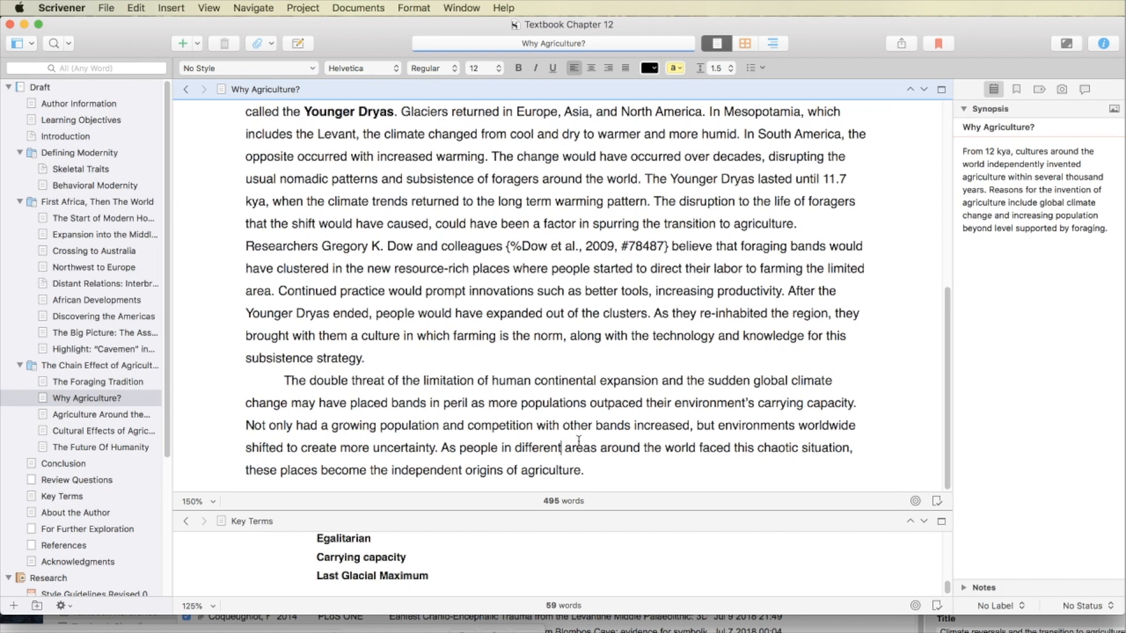
{"action": "left_click", "coordinate": [630, 427]}
Step: Reword the end of the closing sentence to "they became the independent inventors of agriculture"
{"action": "left_click_drag", "start_coordinate": [281, 471], "coordinate": [318, 472]}
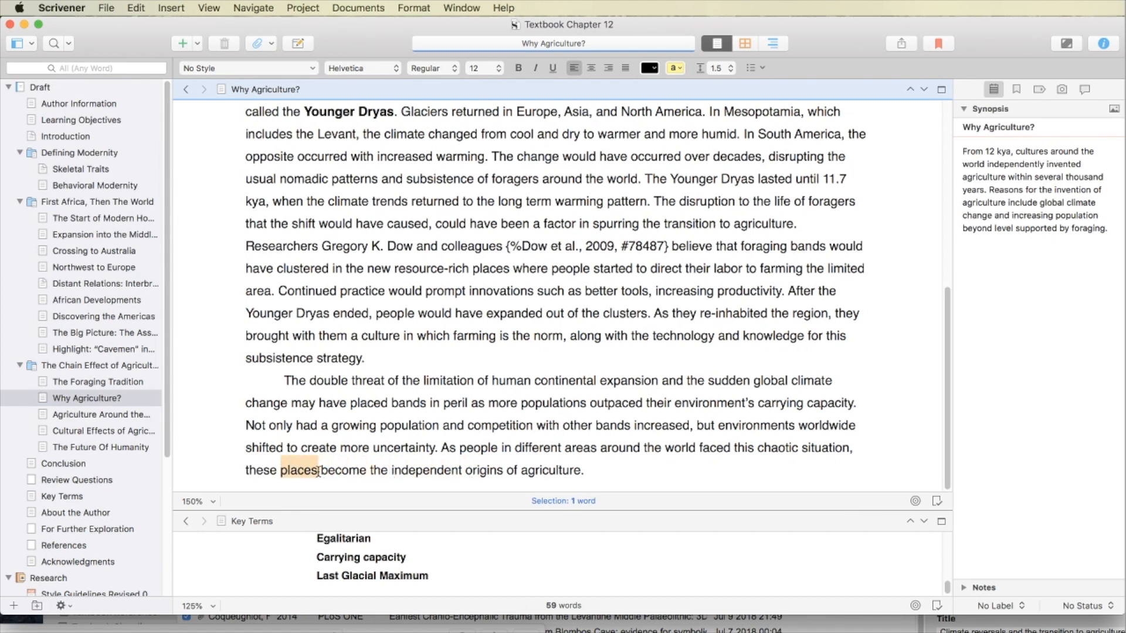
{"action": "left_click_drag", "start_coordinate": [318, 472], "coordinate": [267, 468]}
{"action": "type", "text": "they"}
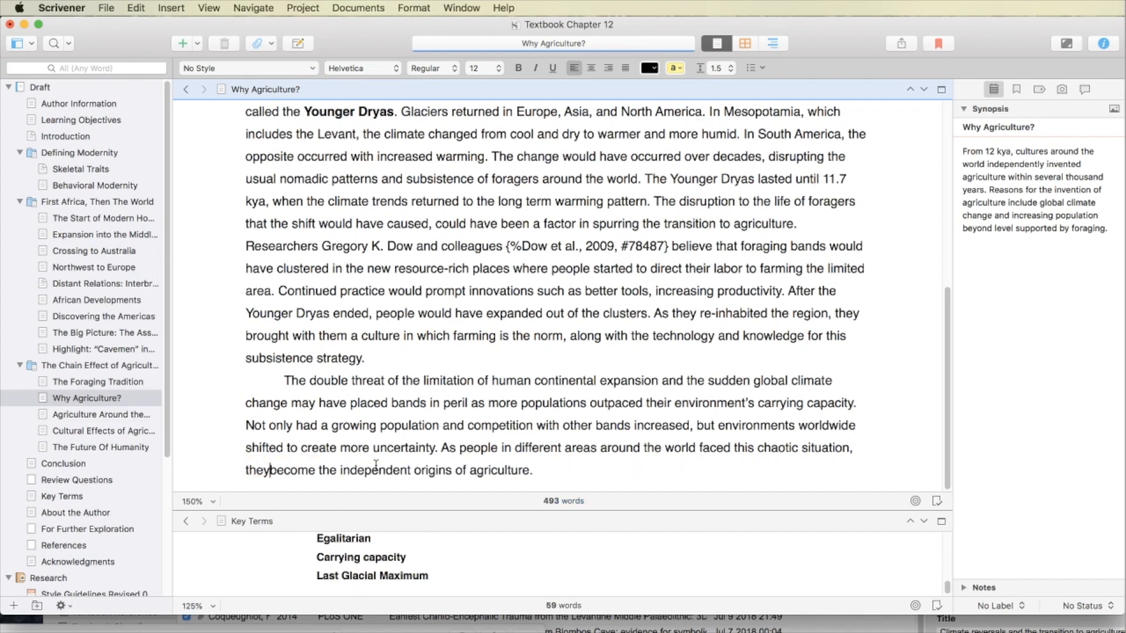
{"action": "double_click", "coordinate": [434, 471]}
{"action": "type", "text": "inv"}
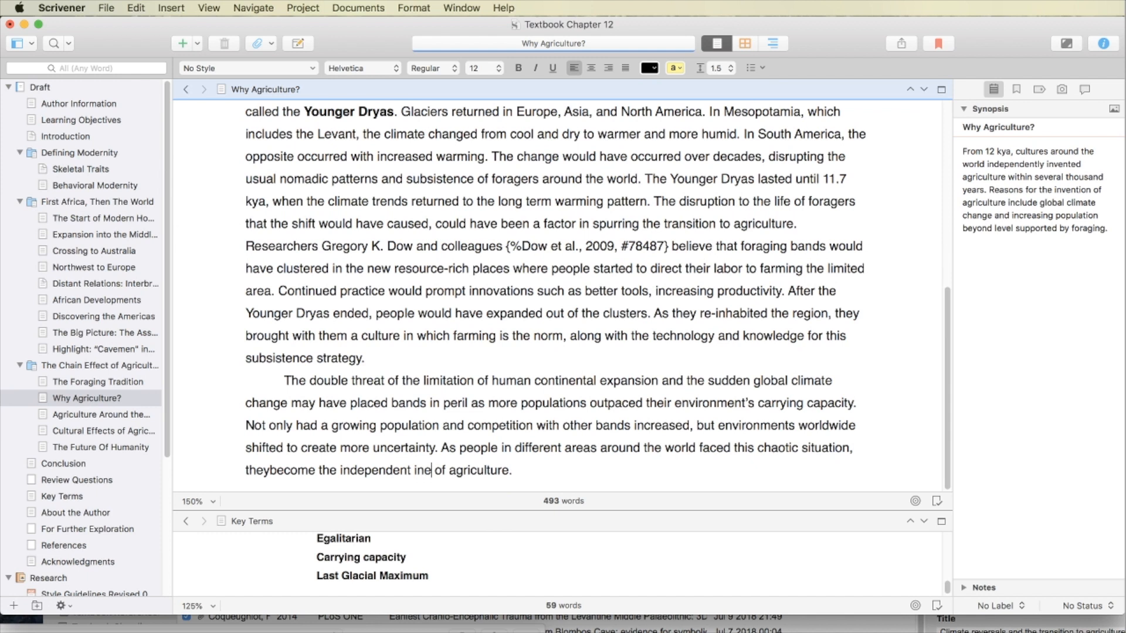
{"action": "type", "text": "entors"}
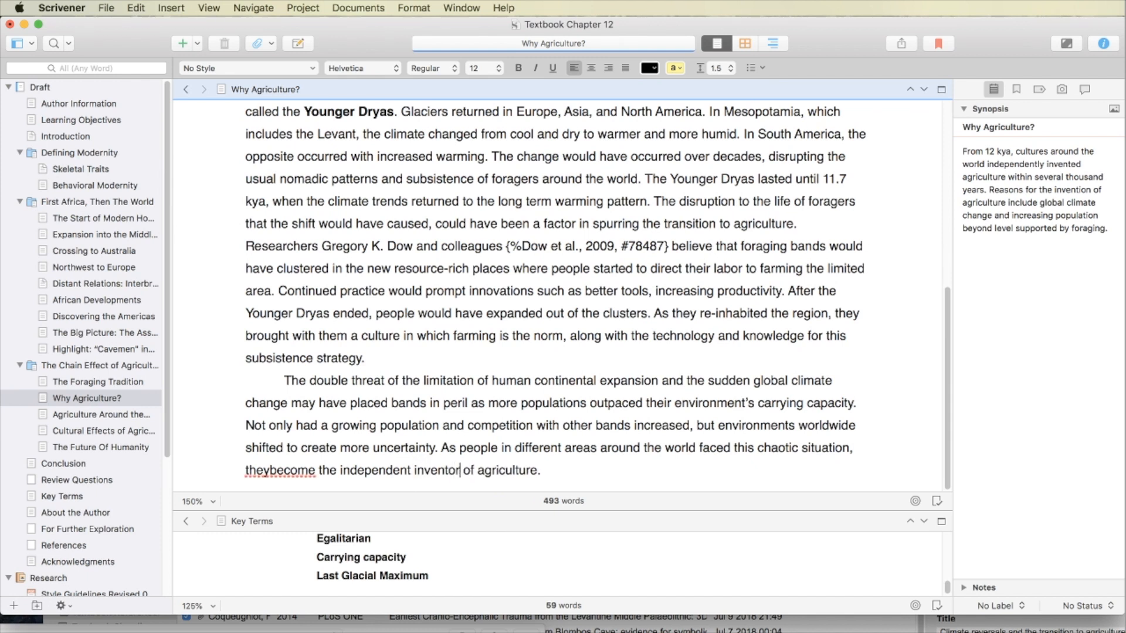
{"action": "left_click", "coordinate": [265, 471]}
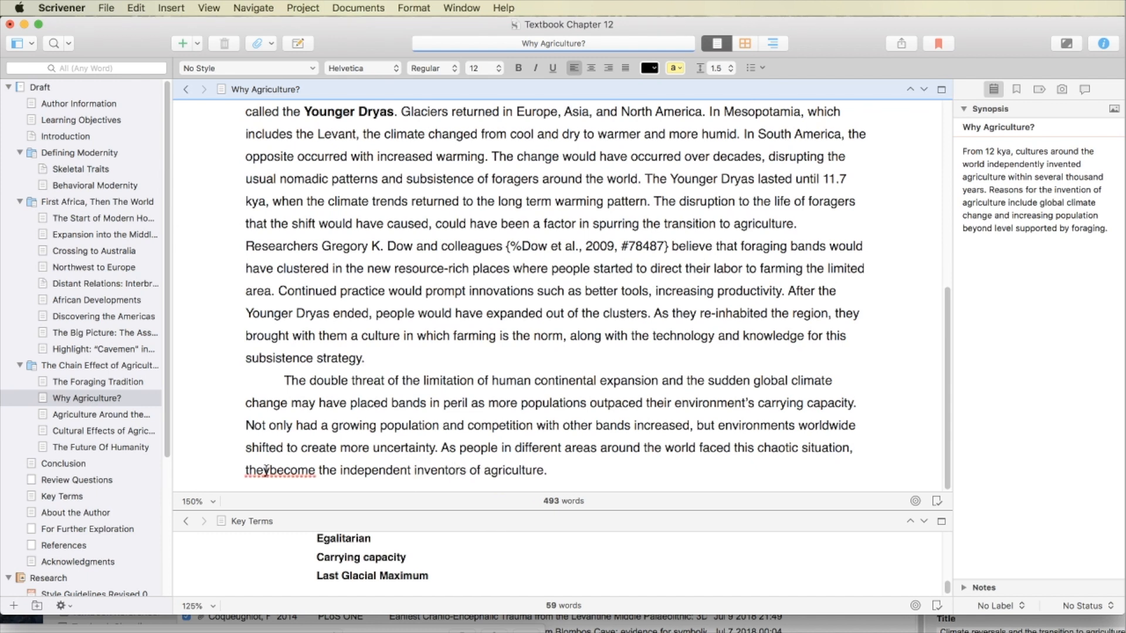
{"action": "left_click_drag", "start_coordinate": [295, 470], "coordinate": [301, 470]}
{"action": "type", "text": "a"}
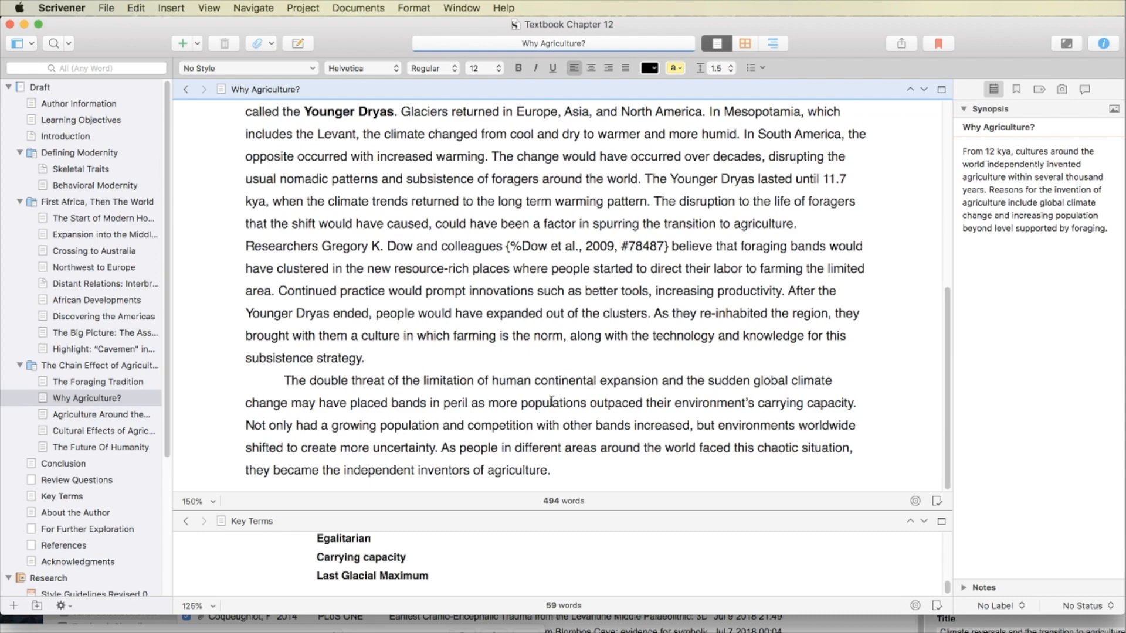
Step: Add "Younger Dryas" on a new line after Last Glacial Maximum in the Key Terms list
{"action": "scroll", "coordinate": [515, 329], "scroll_direction": "up", "scroll_amount": 5}
{"action": "scroll", "coordinate": [515, 330], "scroll_direction": "down", "scroll_amount": 5}
{"action": "left_click", "coordinate": [483, 575]}
{"action": "key", "text": "Return"}
{"action": "type", "text": "Younger Dryas"}
{"action": "left_click", "coordinate": [636, 403]}
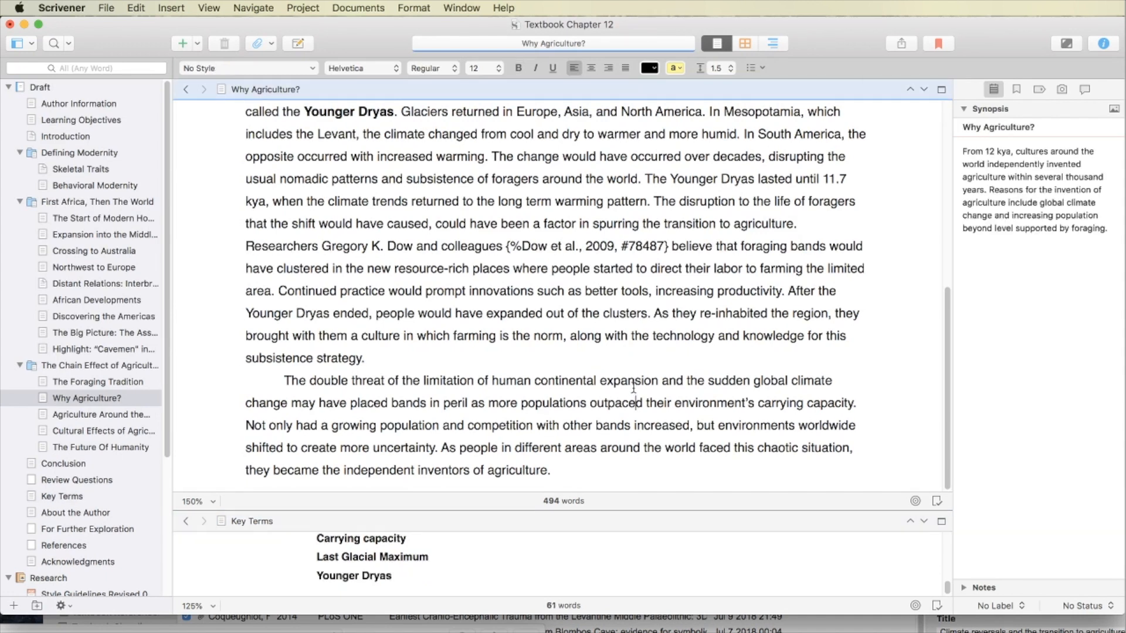
Step: Open the Agriculture Around the World section at the beginning of its text
{"action": "left_click", "coordinate": [98, 416]}
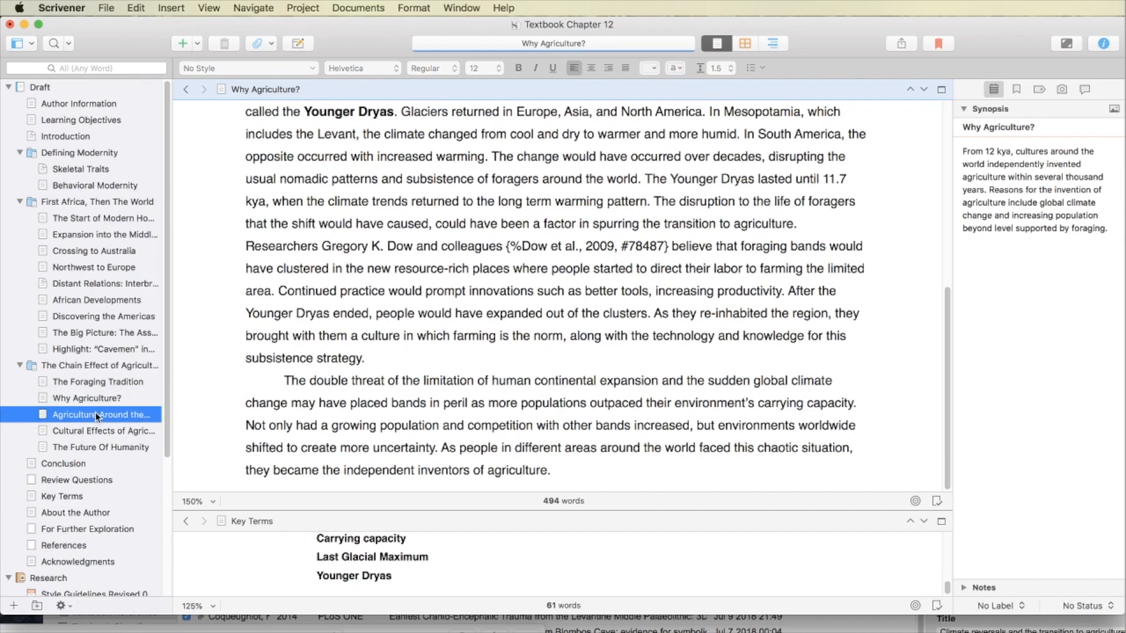
{"action": "scroll", "coordinate": [246, 372], "scroll_direction": "up", "scroll_amount": 5}
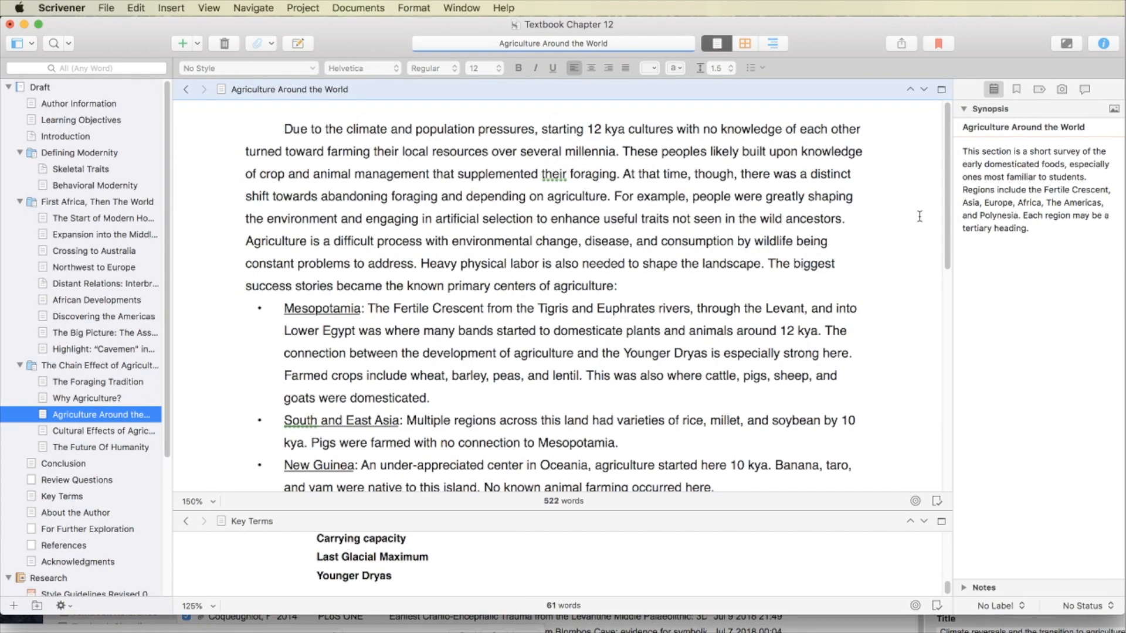
{"action": "left_click_drag", "start_coordinate": [944, 202], "coordinate": [917, 90]}
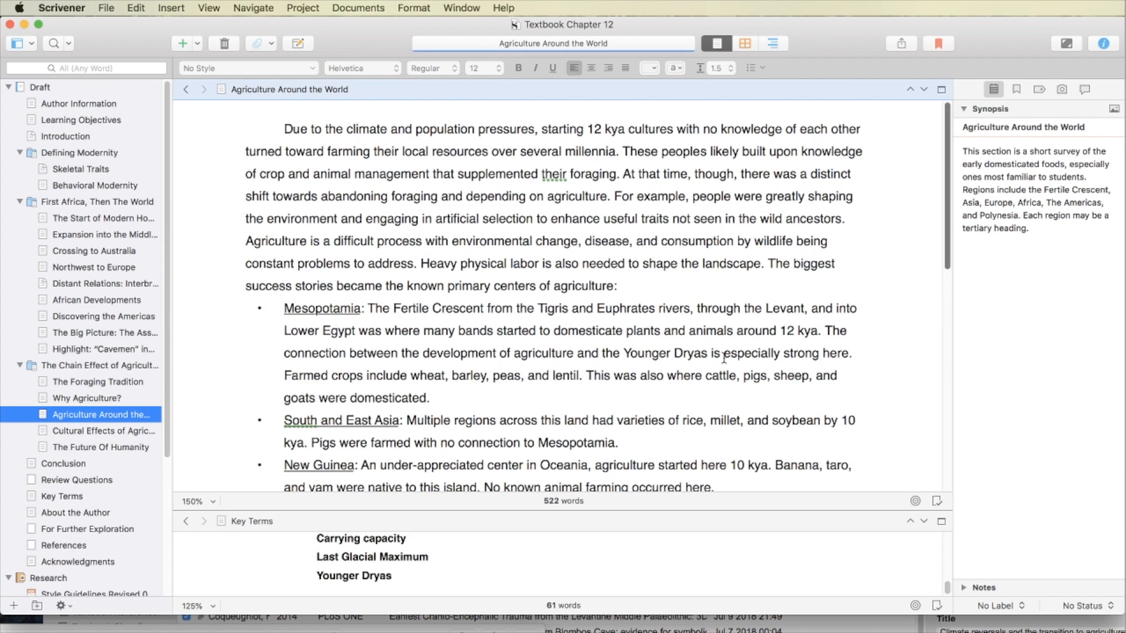
{"action": "key", "text": "super+Tab"}
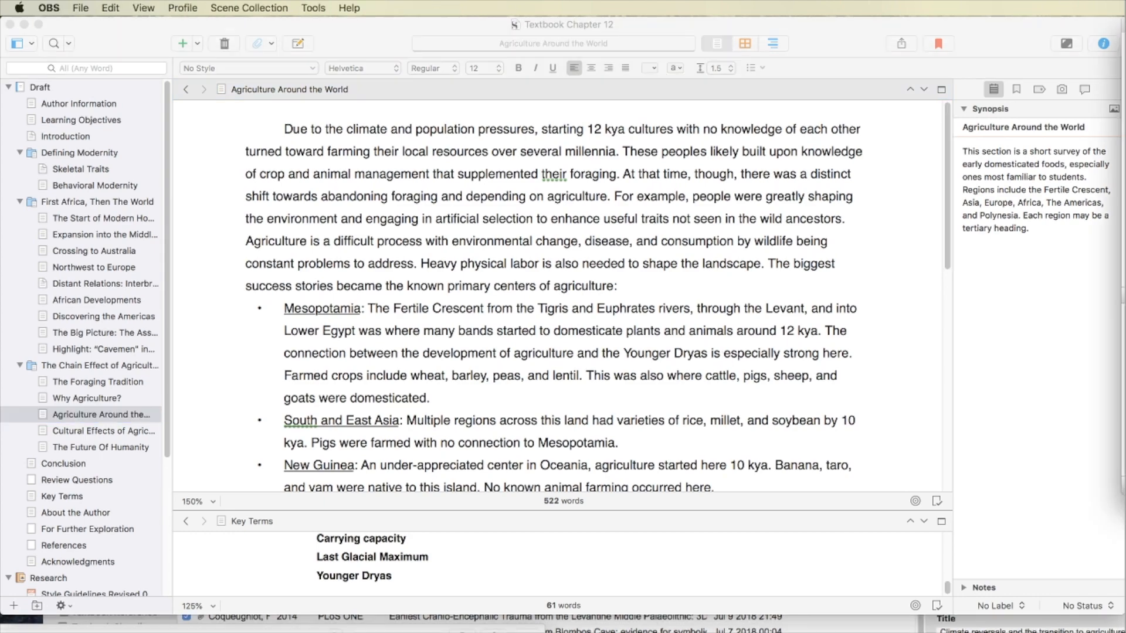